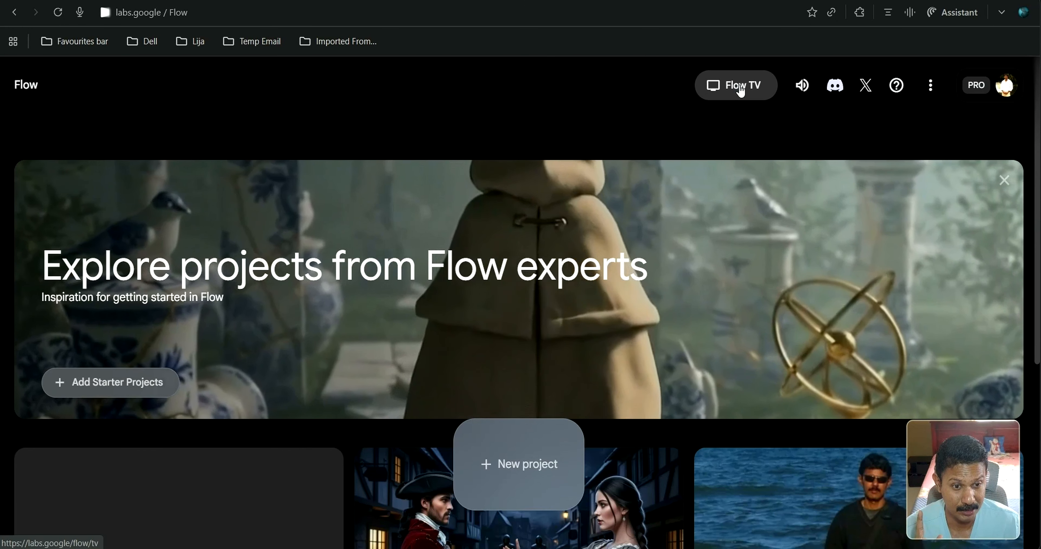
# Look at the showcase videos on Flow TV and return to the Flow home page.
pyautogui.click(740, 90)
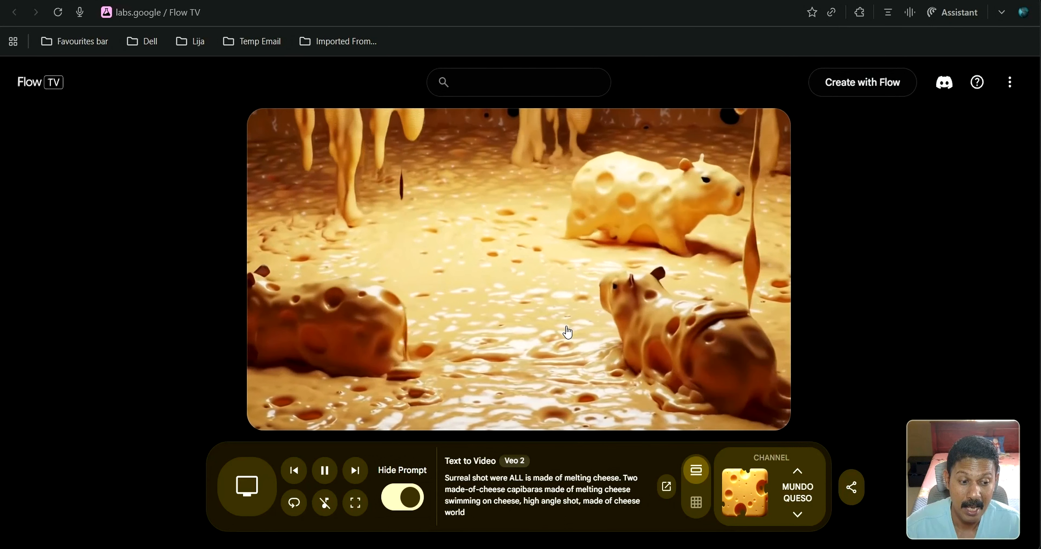
pyautogui.scroll(-1, 565, 334)
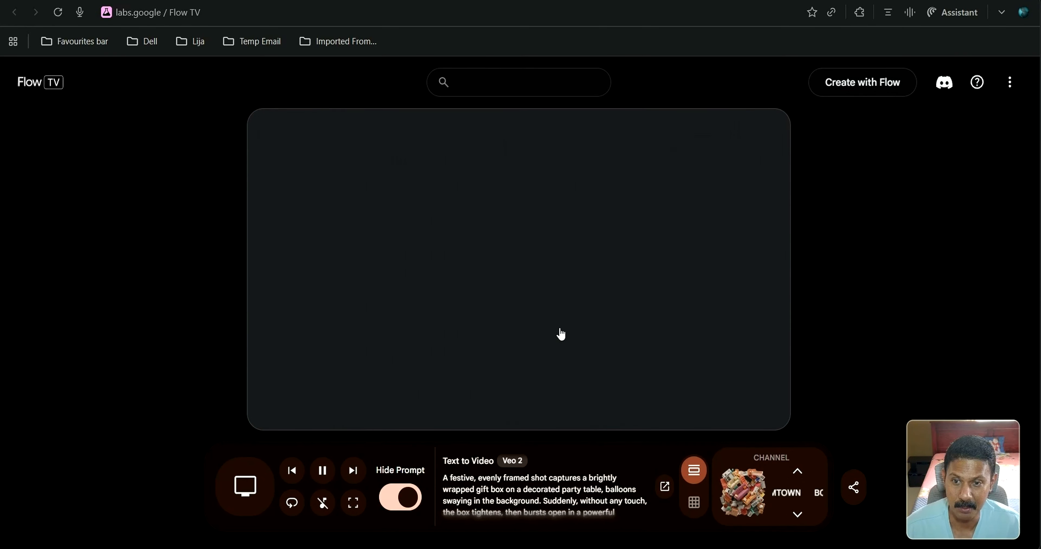
pyautogui.click(858, 84)
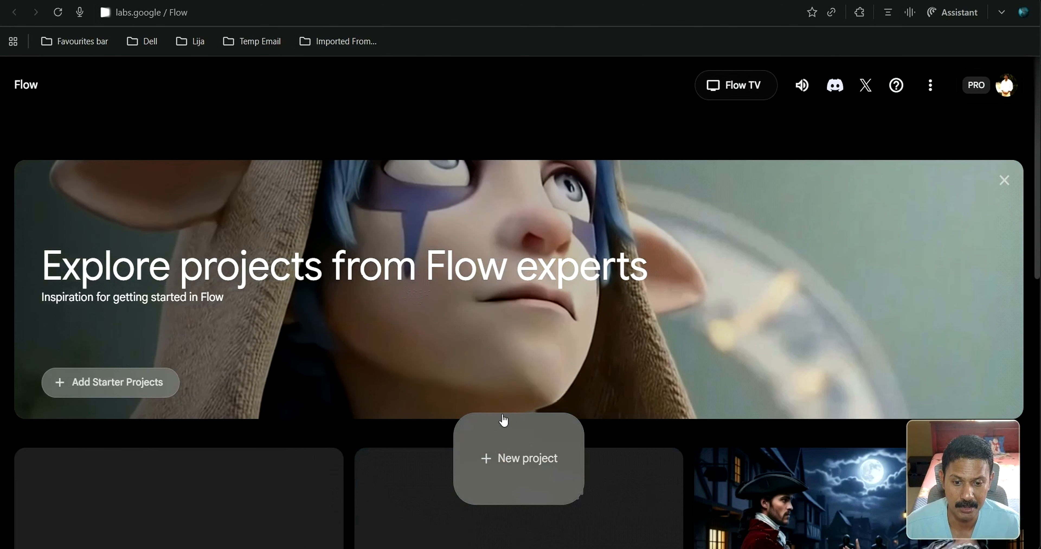
# Create a new project, open its name for editing and keep the default date-and-time name.
pyautogui.click(503, 420)
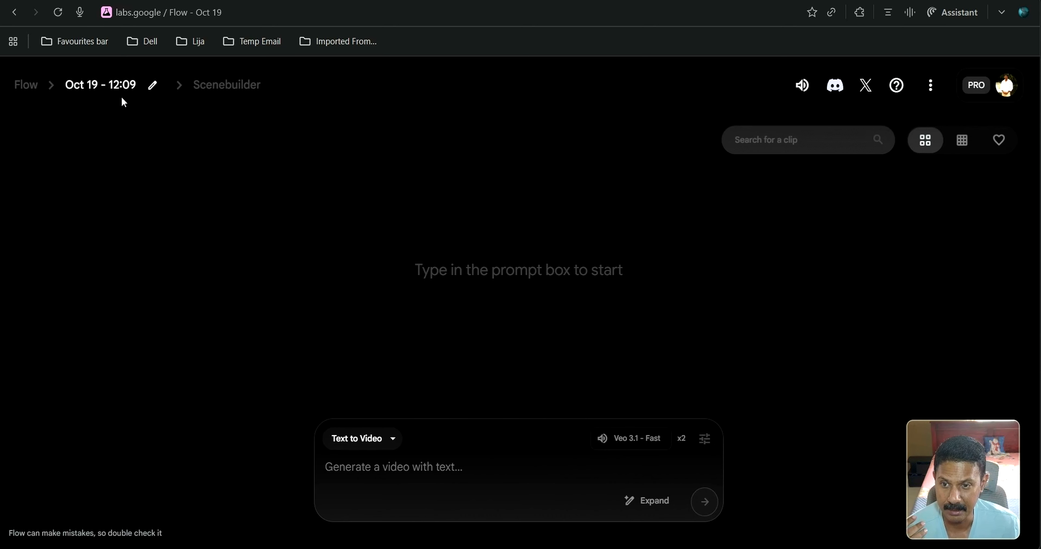
pyautogui.click(150, 93)
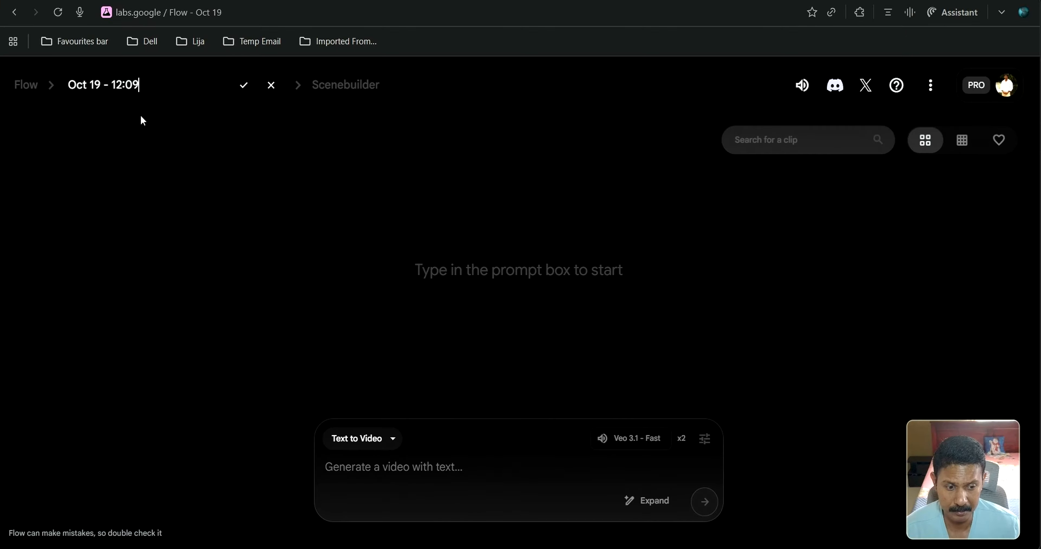
pyautogui.press('Return')
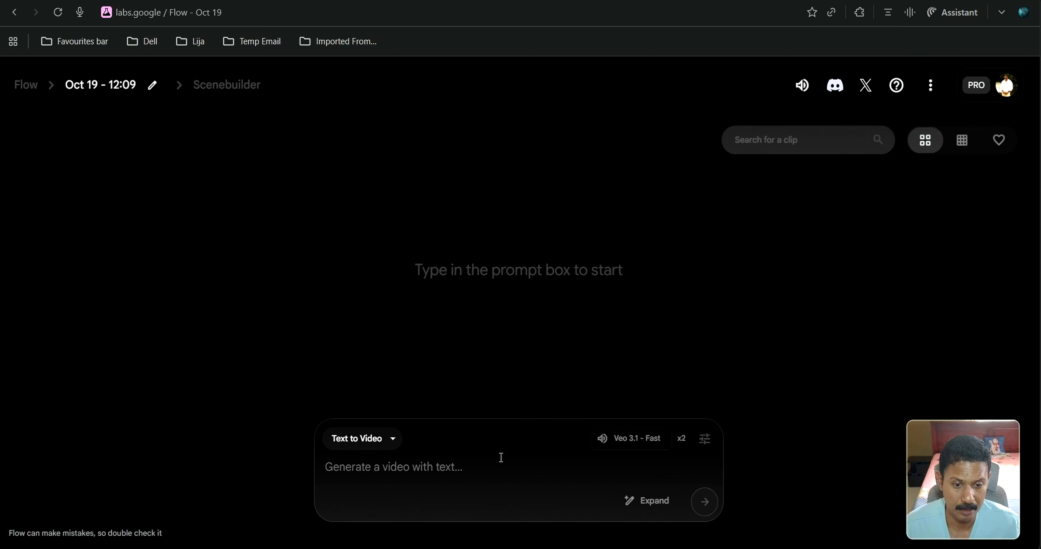
# Review the model, aspect ratio and outputs-per-prompt options in the generation settings, keeping 2 outputs per prompt.
pyautogui.moveTo(619, 443)
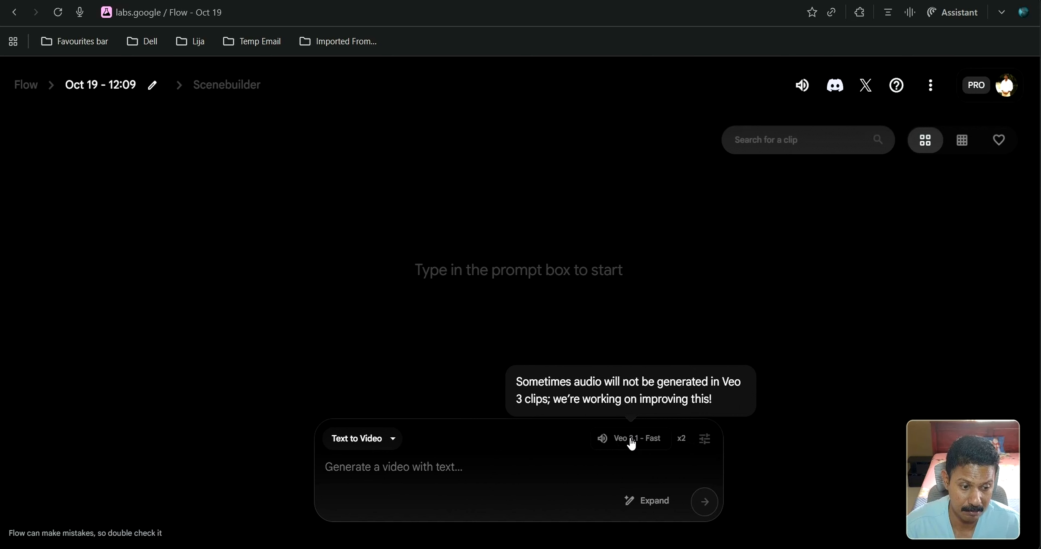
pyautogui.click(631, 442)
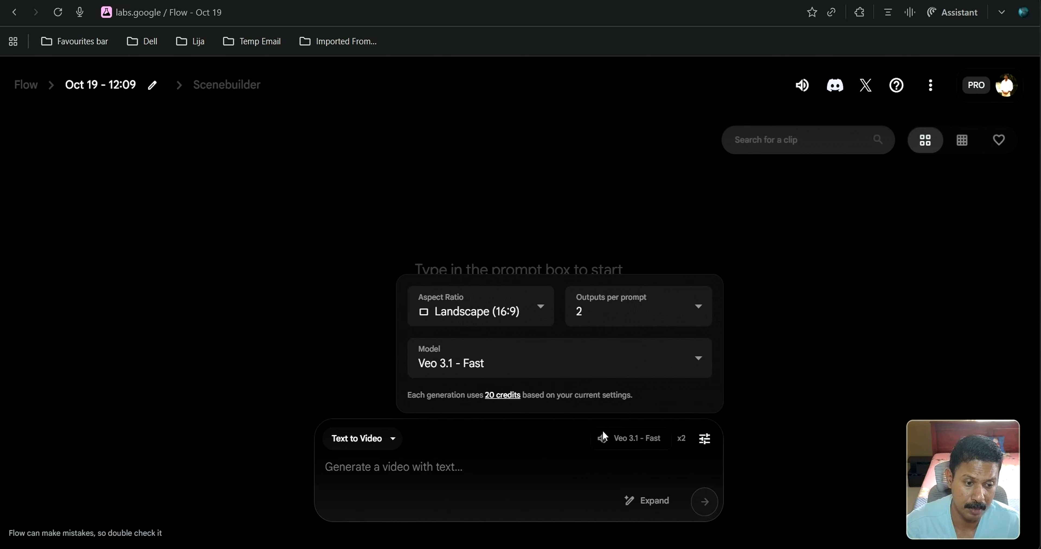
pyautogui.click(698, 359)
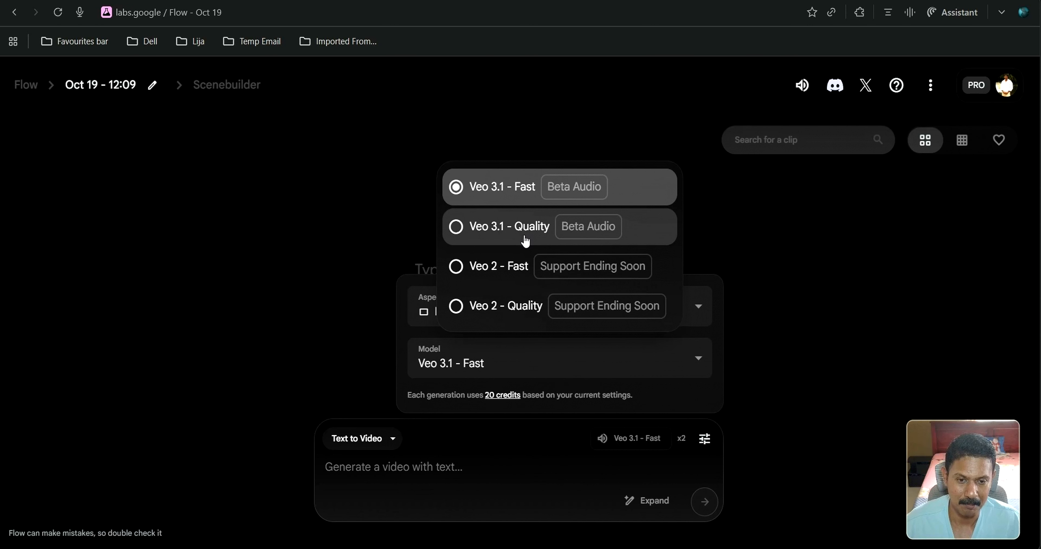
pyautogui.click(763, 216)
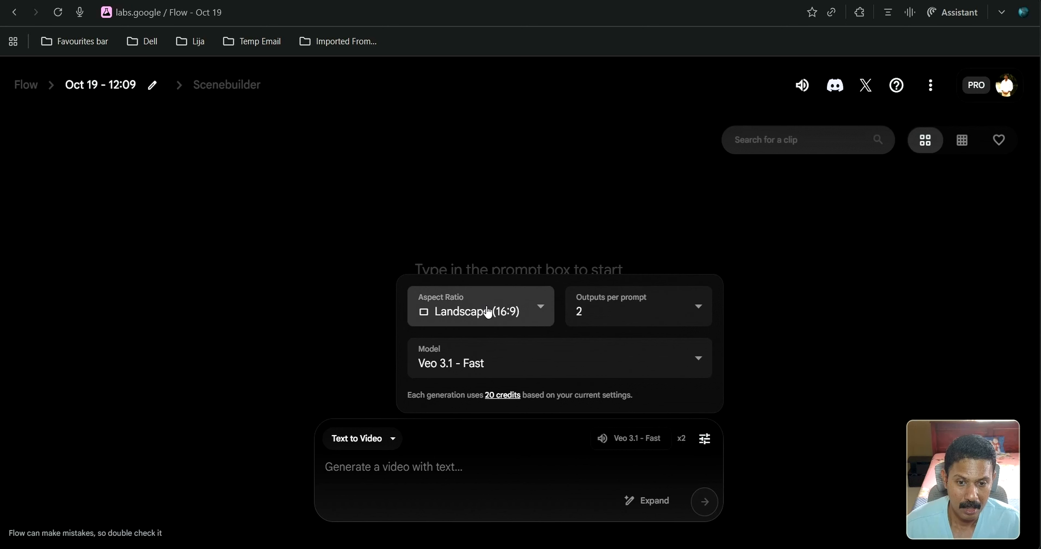
pyautogui.click(541, 305)
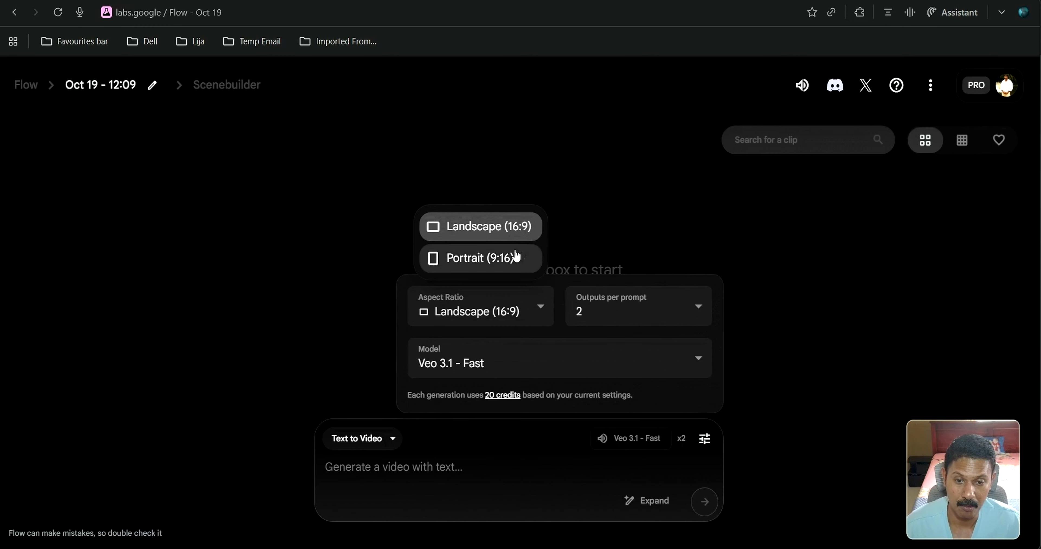
pyautogui.click(712, 211)
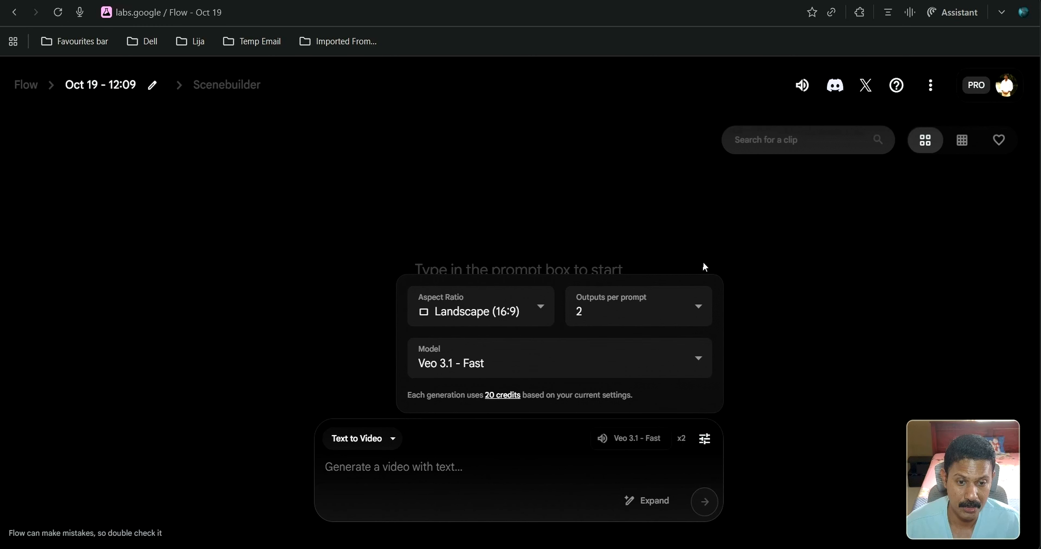
pyautogui.click(640, 314)
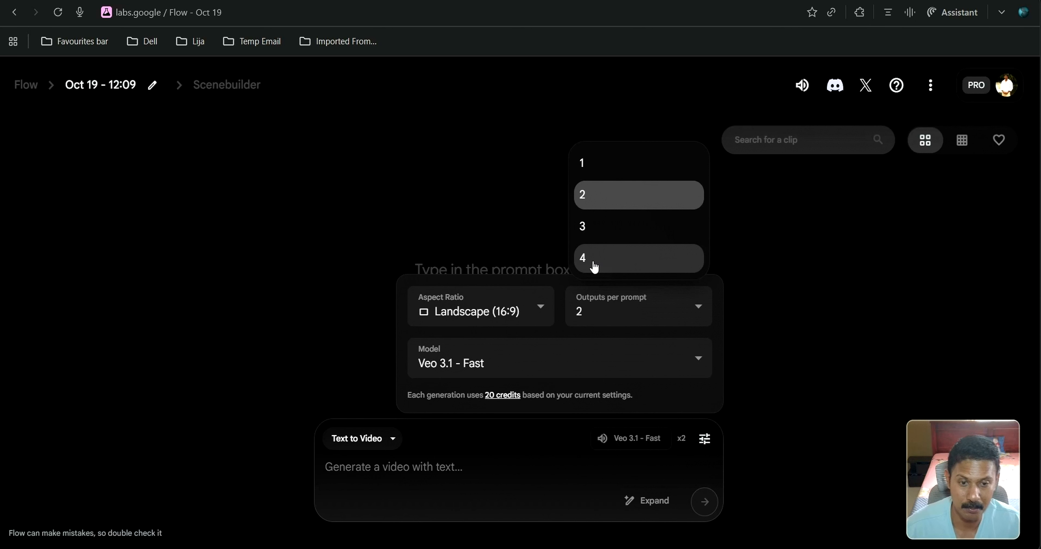
pyautogui.click(614, 200)
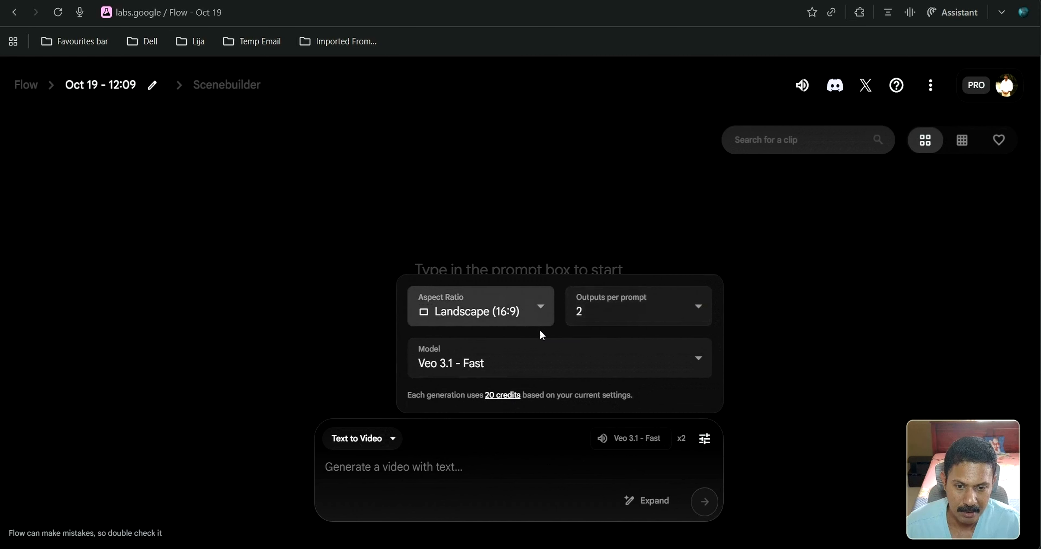
# Try the Veo 3.1 - Quality model in the generation settings, and restore Veo 3.1 - Fast.
pyautogui.click(699, 362)
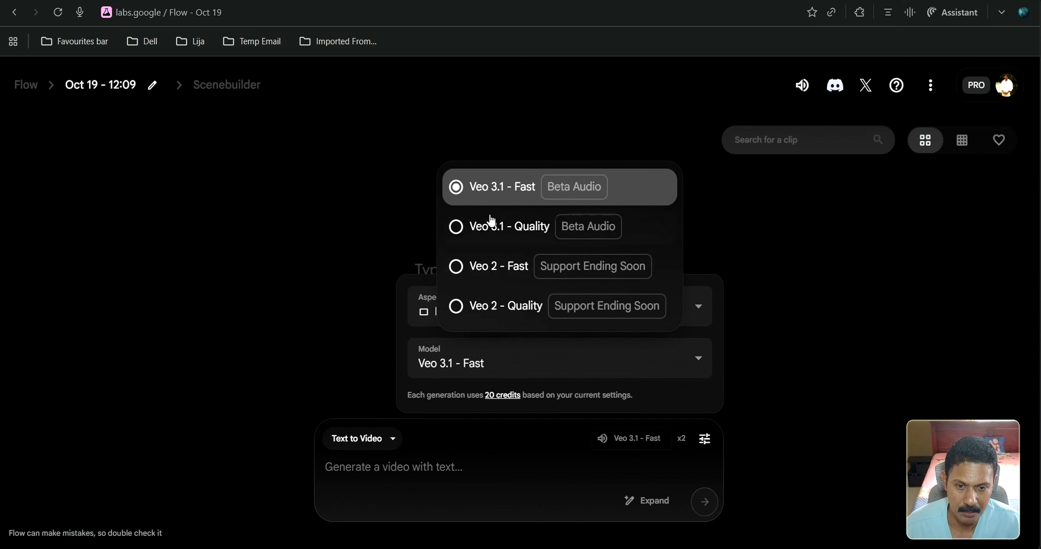
pyautogui.click(480, 233)
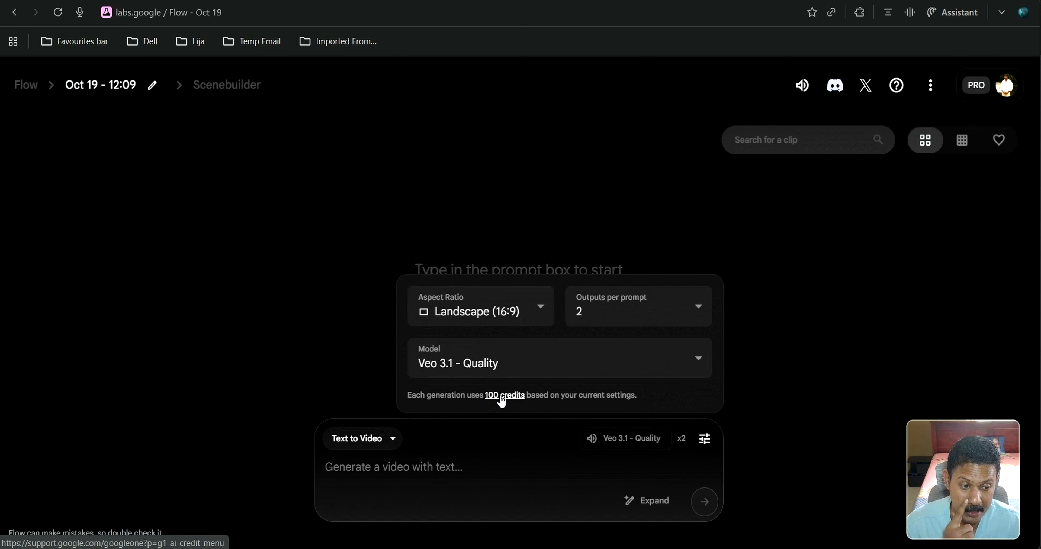
pyautogui.click(674, 304)
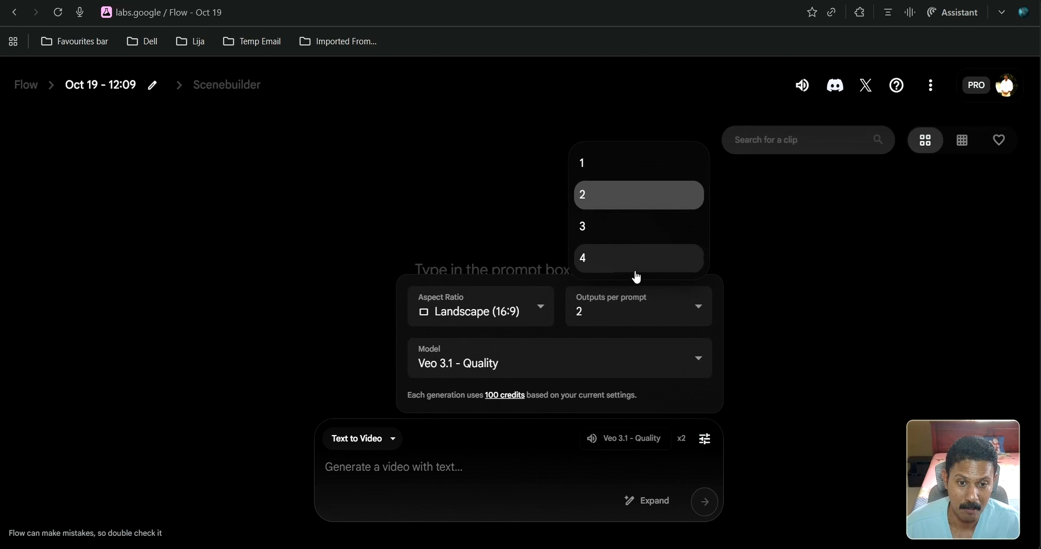
pyautogui.click(520, 316)
pyautogui.click(542, 361)
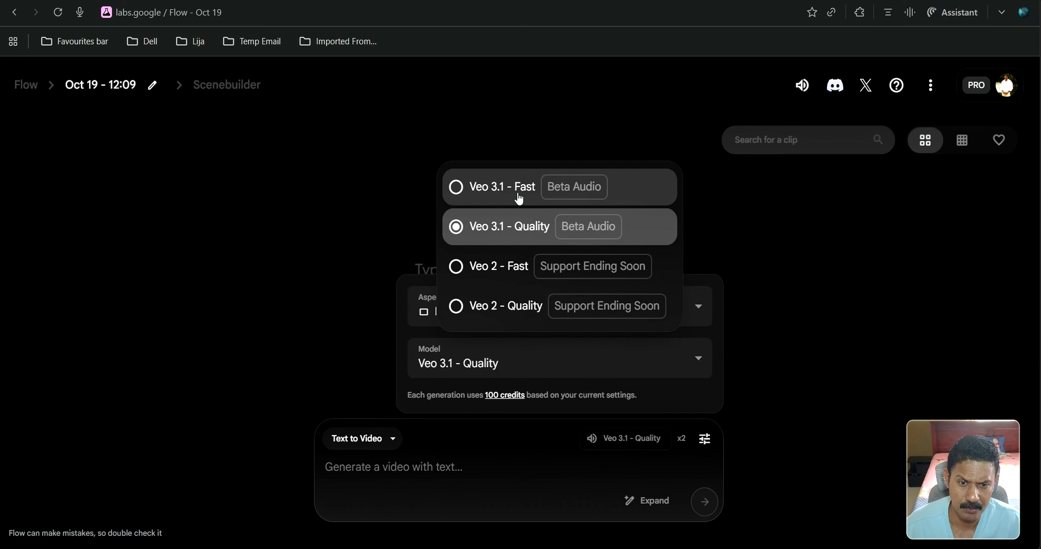
pyautogui.click(462, 193)
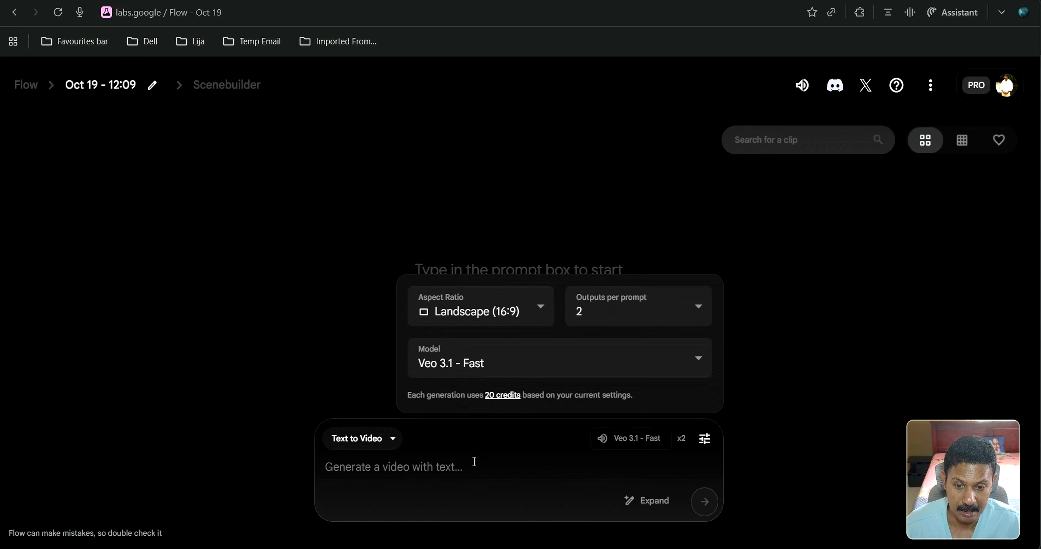
# Try the Frames to Video and Ingredients to Video modes, and check the generation settings in Frames to Video mode.
pyautogui.click(391, 445)
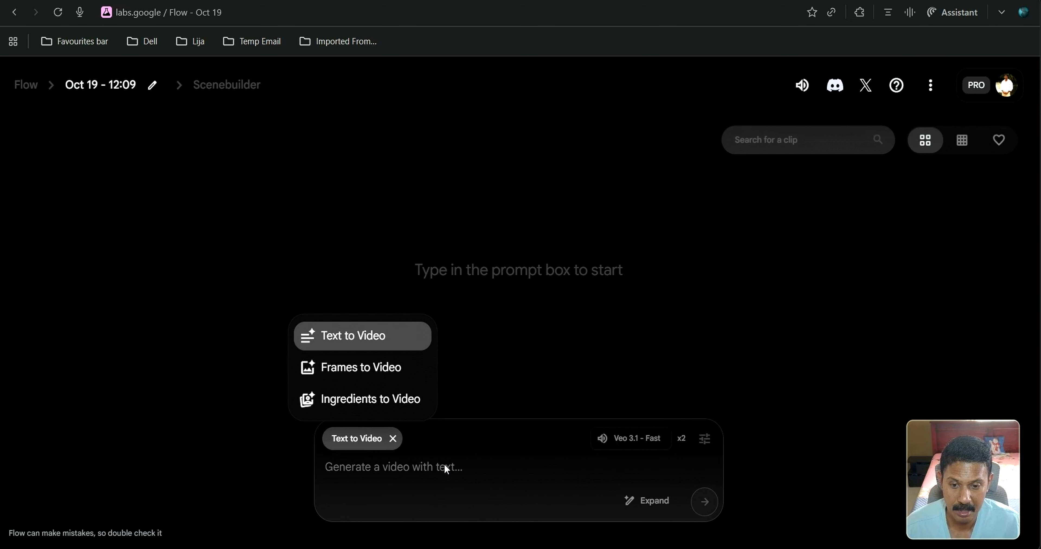
pyautogui.click(382, 373)
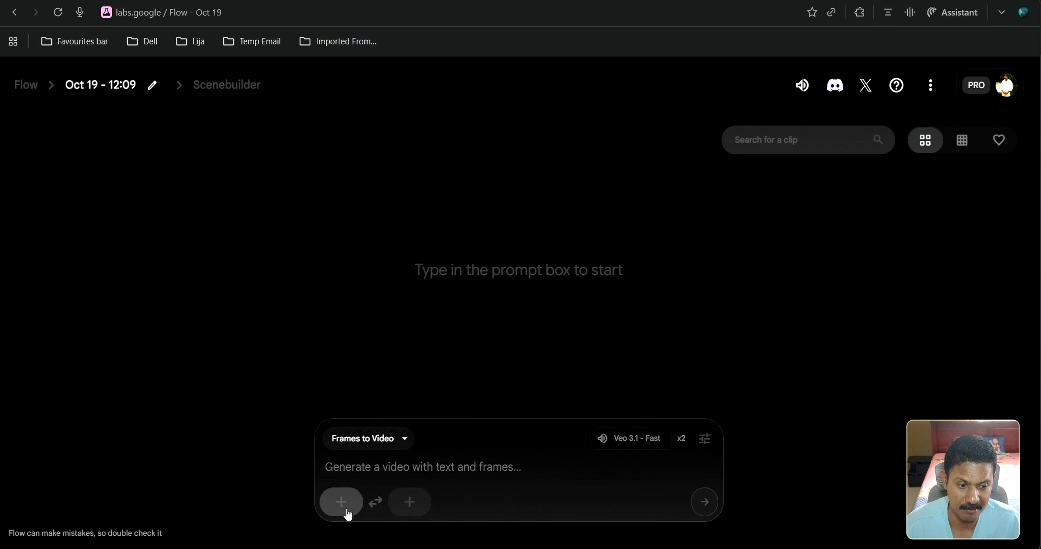
pyautogui.click(404, 441)
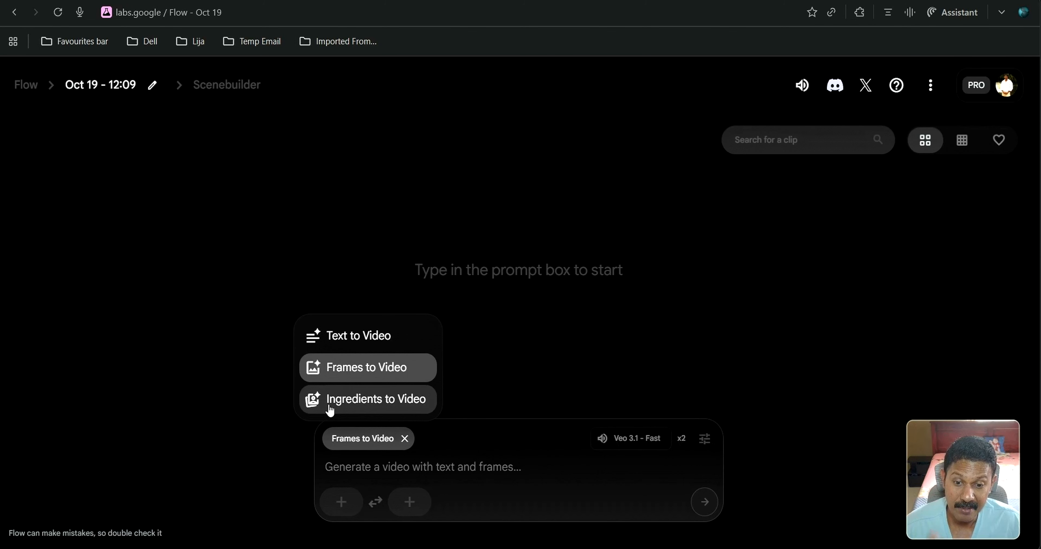
pyautogui.click(376, 404)
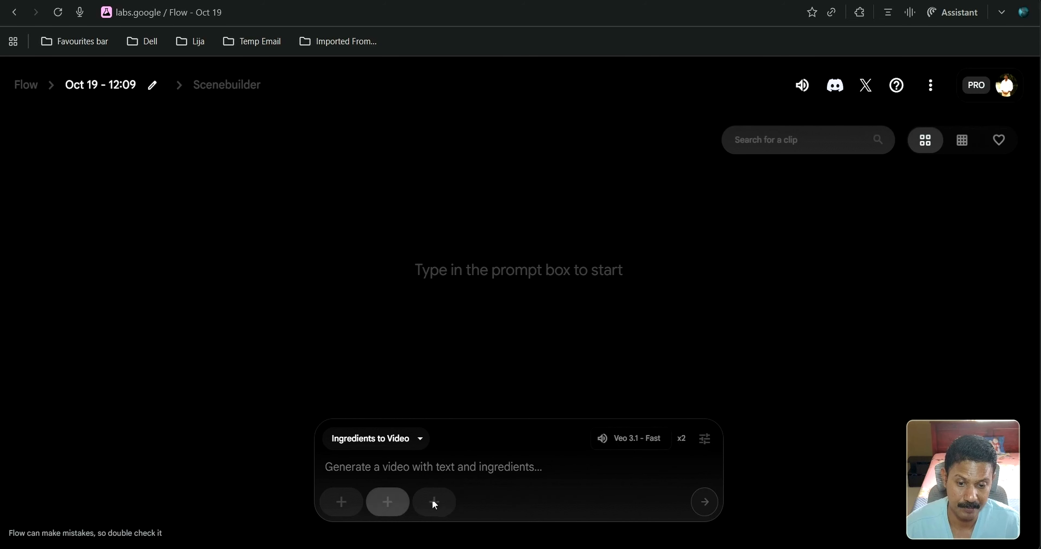
pyautogui.click(420, 437)
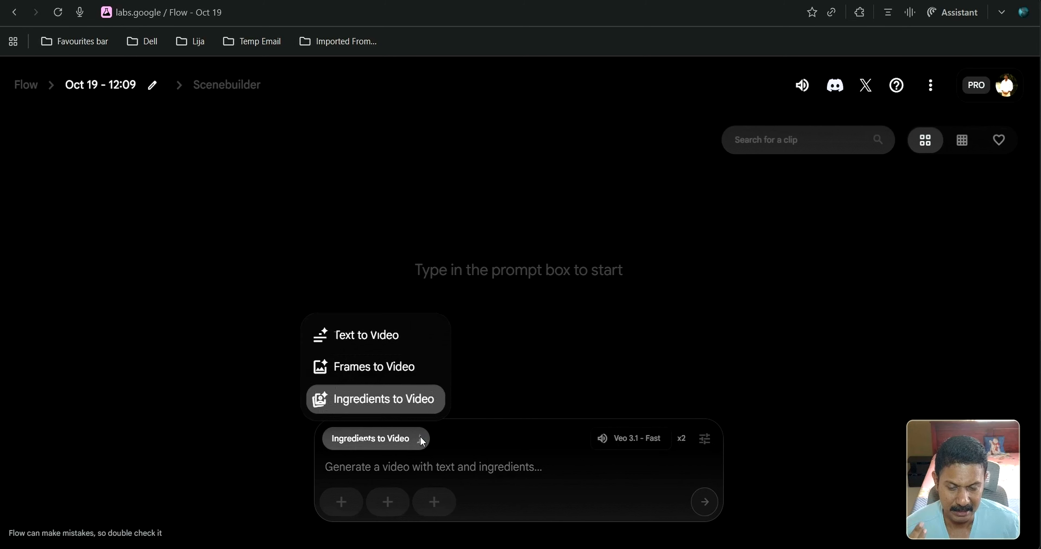
pyautogui.click(403, 372)
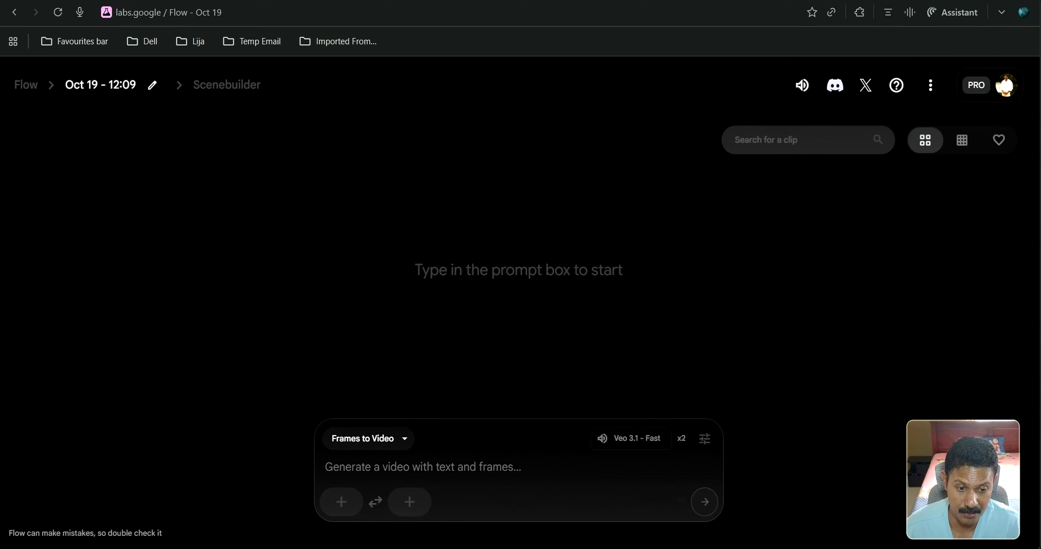
pyautogui.click(709, 447)
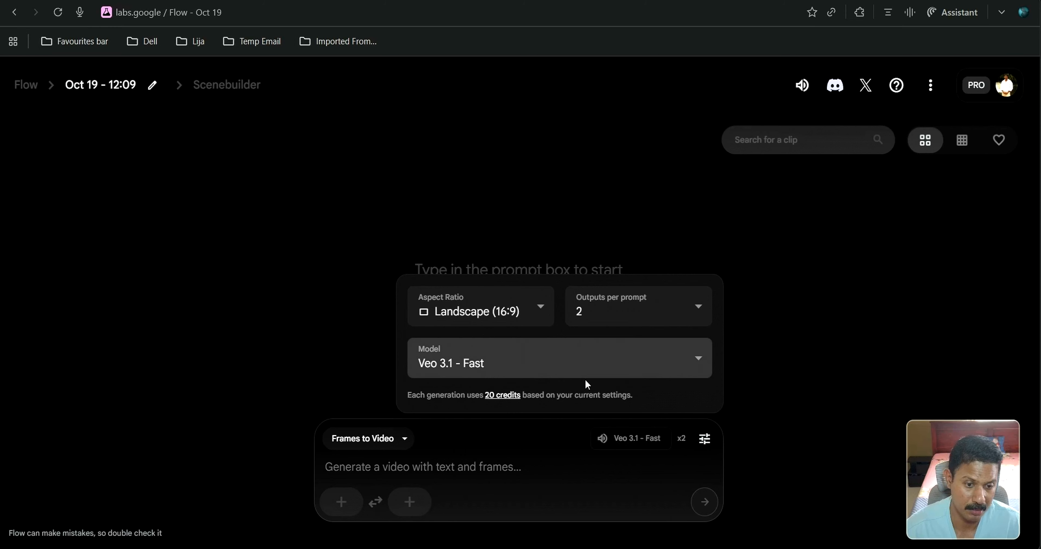
pyautogui.click(704, 439)
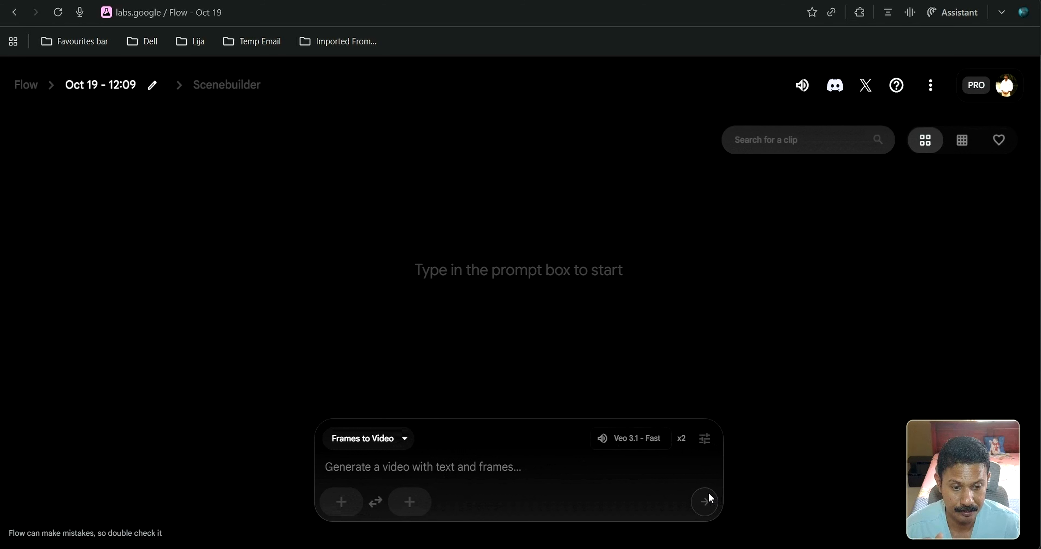
# Generate a Text to Video clip from a detailed cinematic prompt of Batman atop a gothic gargoyle overlooking rainy, neon-lit Gotham City at night, 4K.
pyautogui.click(403, 440)
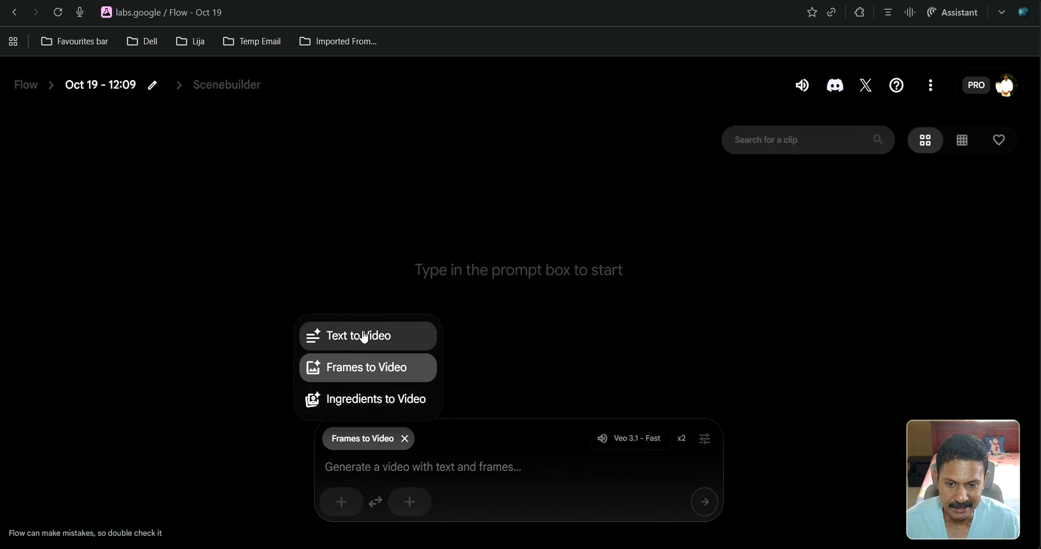
pyautogui.click(360, 343)
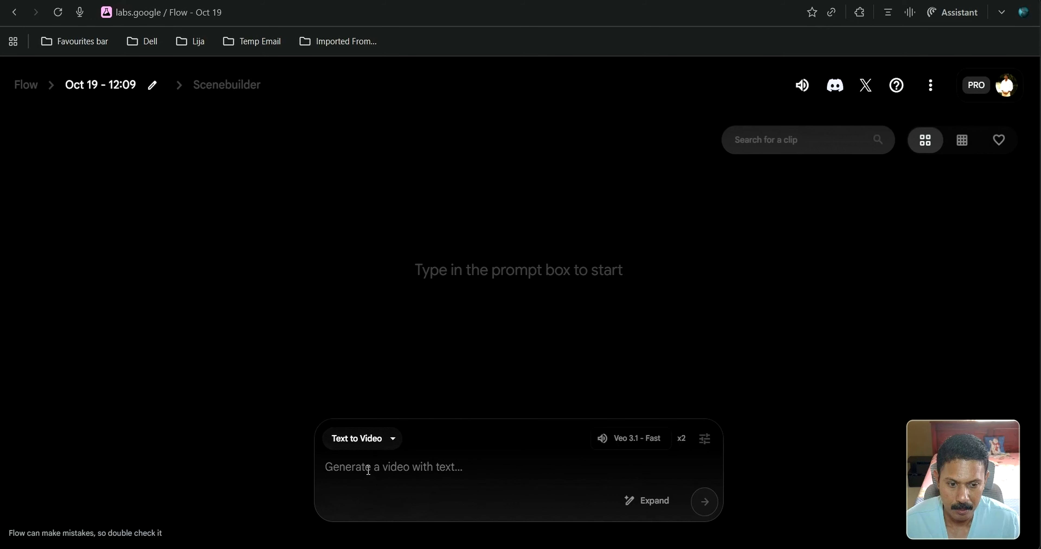
pyautogui.write('Cinematic, highly detailed video. Batman is perched atop a gothic stone gargoyle on the corner of an extremely tall skyscraper. He is a dark silhouette, standing tall, looking down over the sprawling, neon-lit metropolis of Gotham City at night. Heavy, atmospheric rain is falling, reflecting the city lights on the wet stone. The camera slowly zooms out, revealing the dramatic scale of the city below. Dark blue, purple, and yellow color palette. 4K, professional studio quality.')
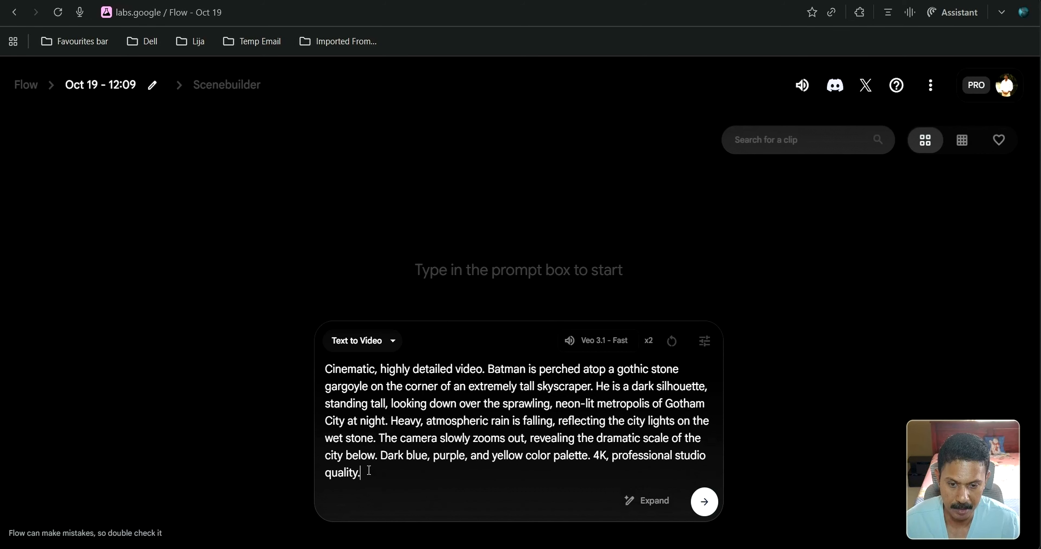
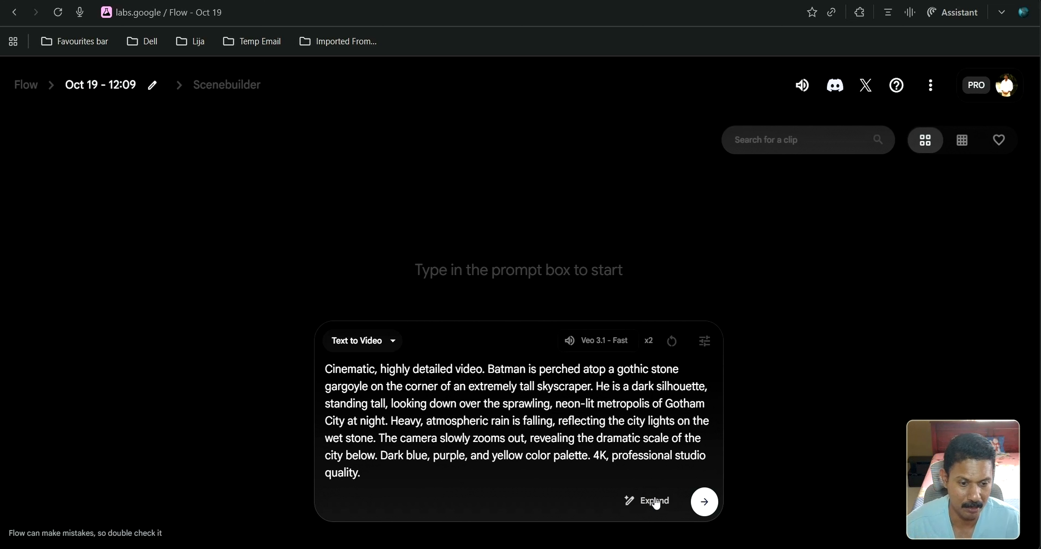
pyautogui.click(704, 502)
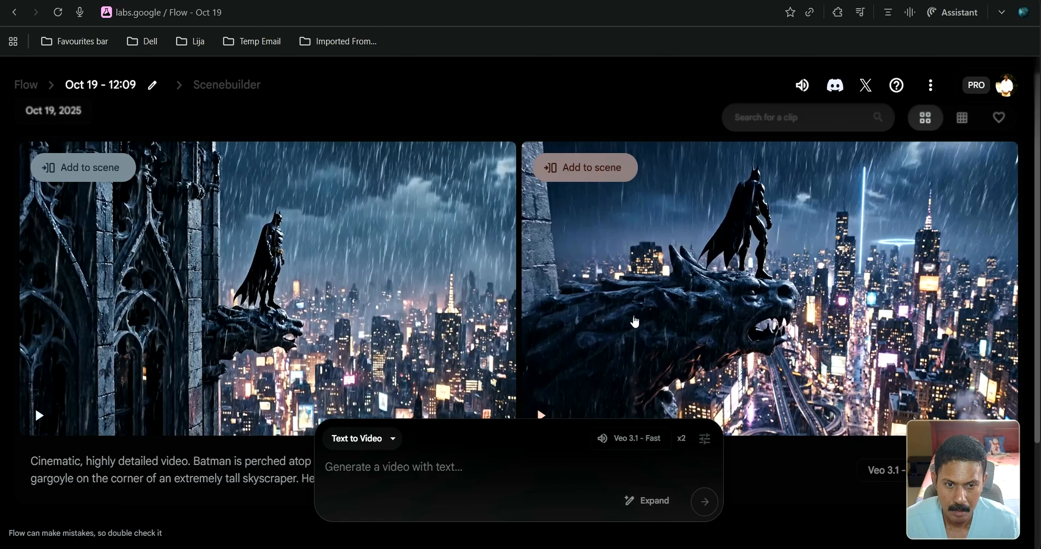
# Examine the two generated Batman clips, their playback and editing controls, and the prompt and model details.
pyautogui.moveTo(384, 358)
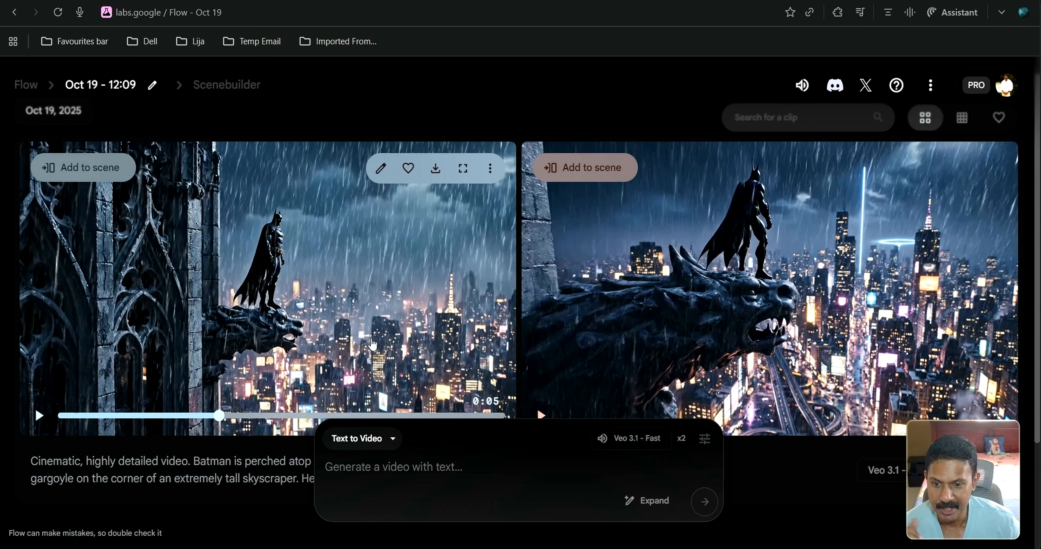
pyautogui.scroll(-2, 370, 329)
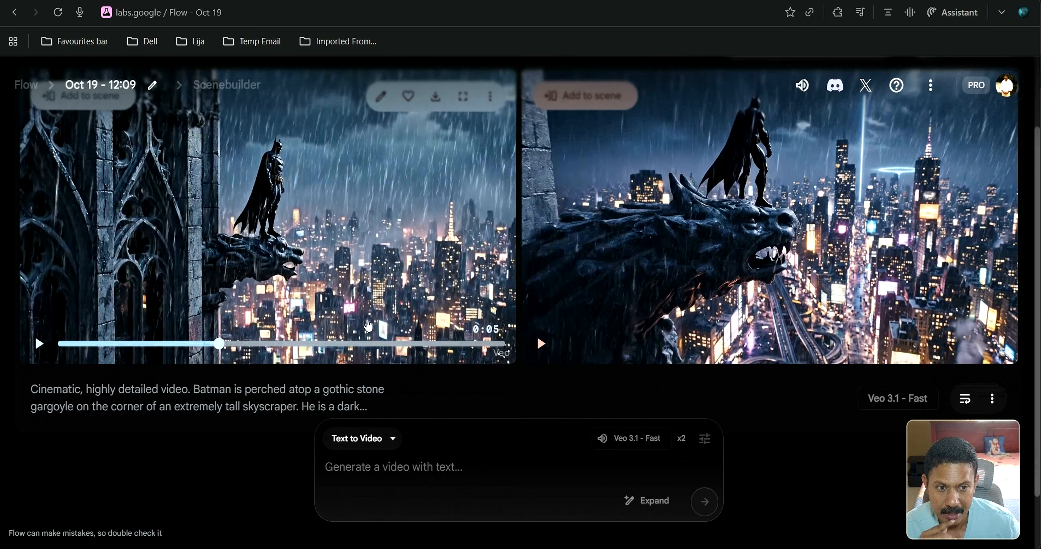
pyautogui.scroll(2, 368, 325)
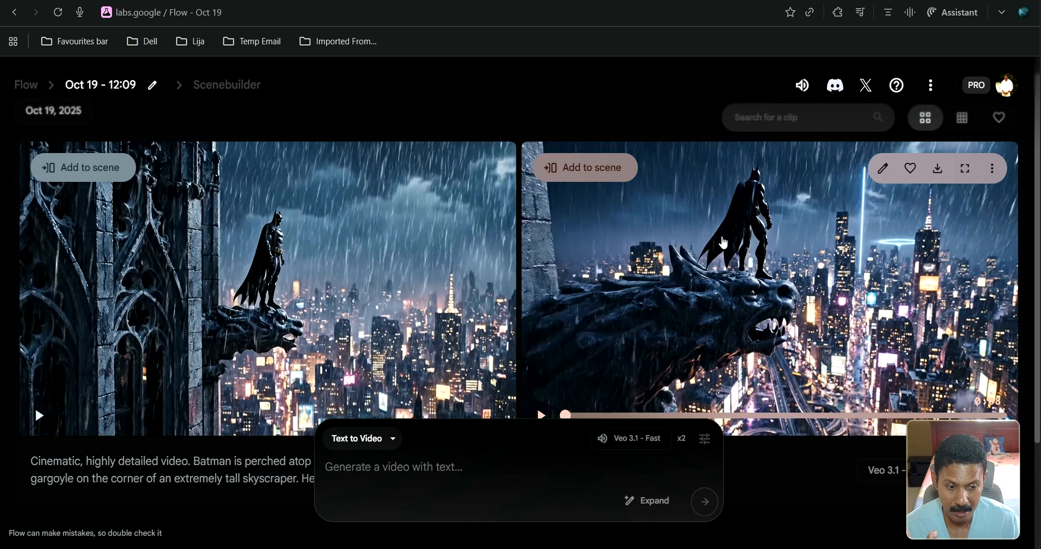
# Play both generated Batman clips one after the other and compare how they turned out.
pyautogui.moveTo(489, 303)
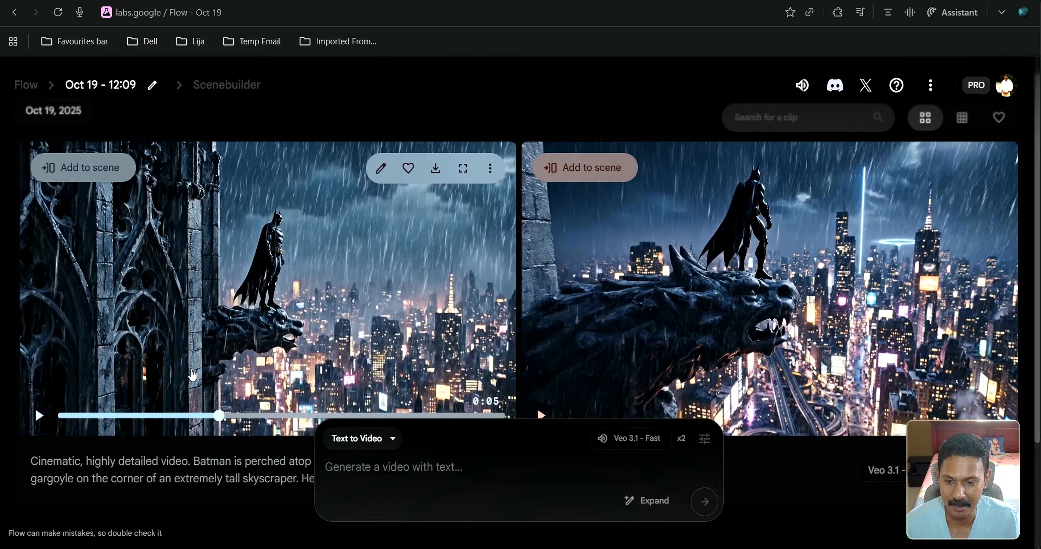
pyautogui.click(62, 412)
pyautogui.click(39, 415)
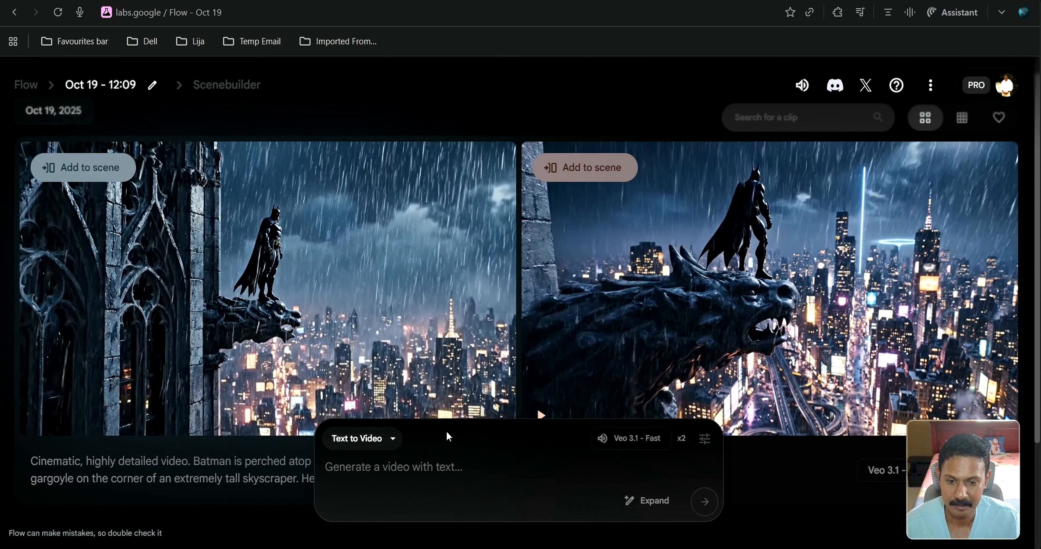
pyautogui.scroll(-2, 309, 382)
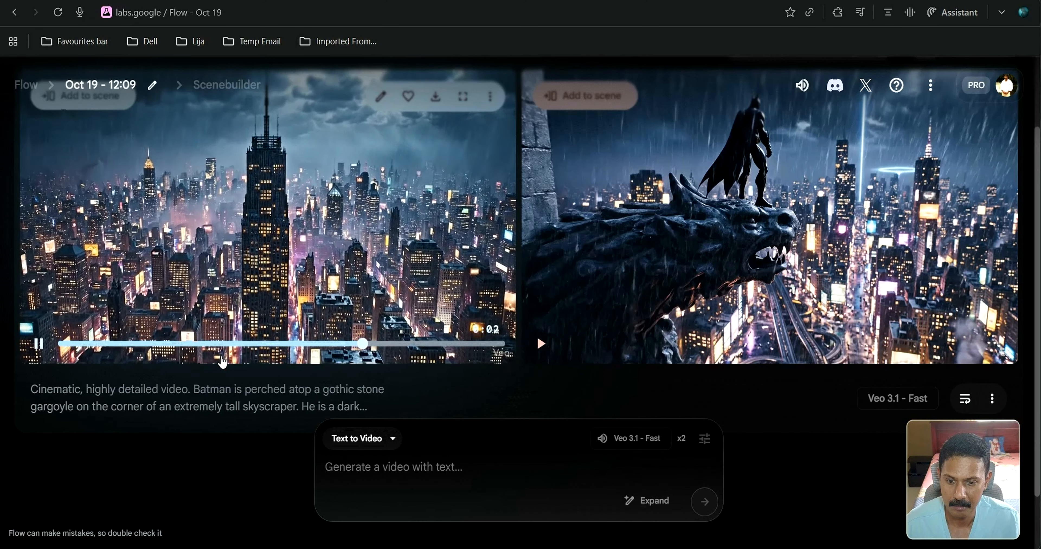
pyautogui.click(39, 343)
pyautogui.click(541, 343)
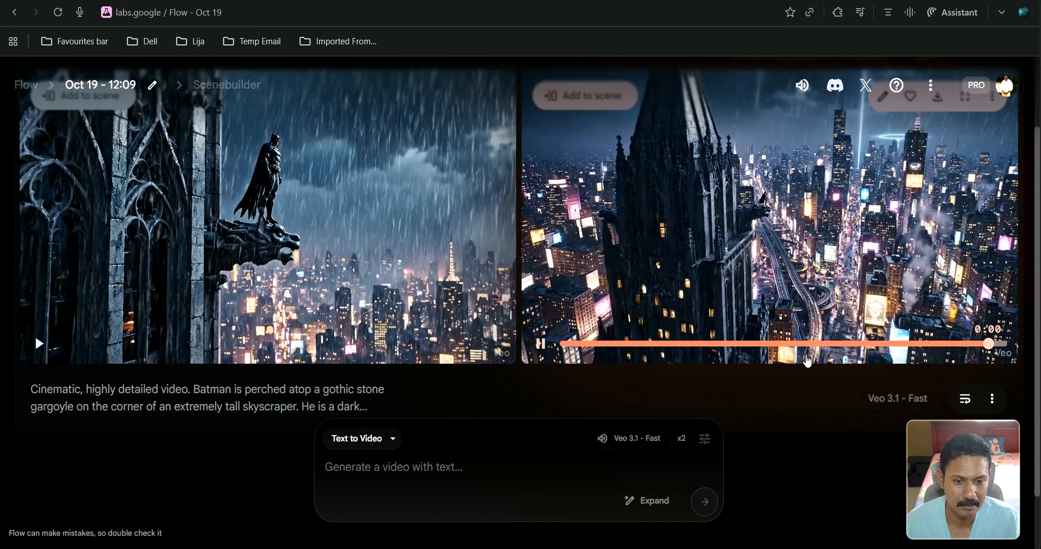
pyautogui.click(542, 344)
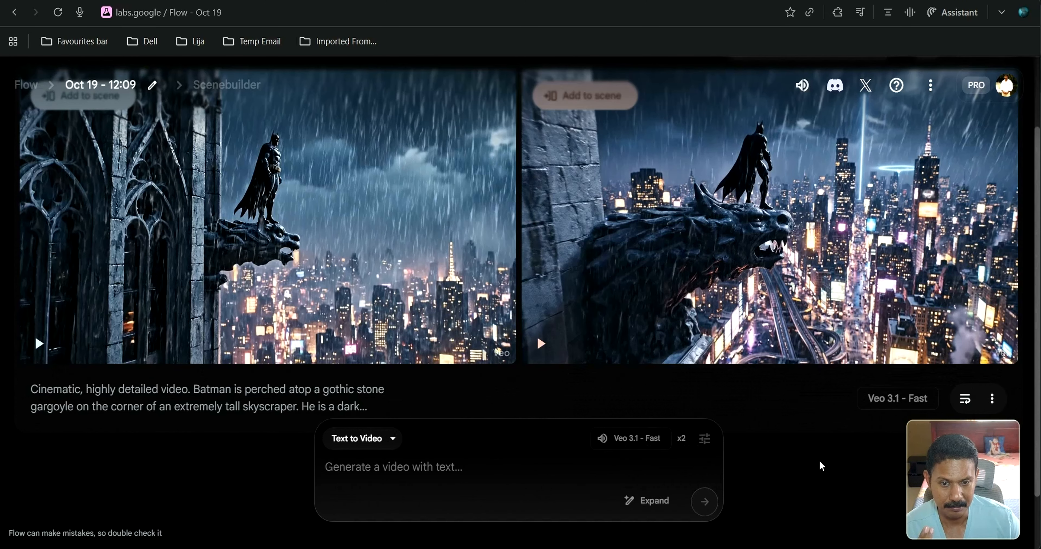
pyautogui.scroll(2, 820, 464)
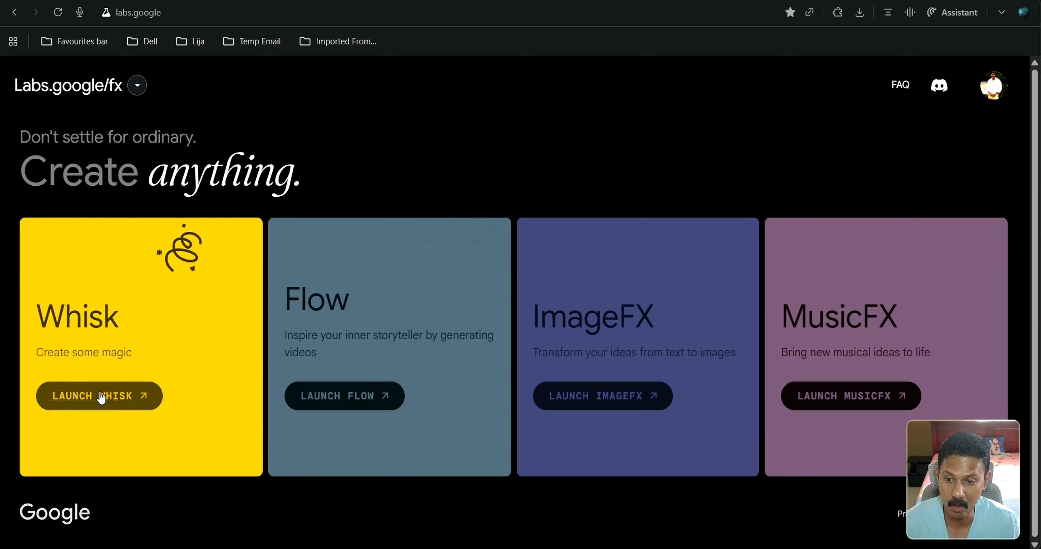
# Launch Whisk from Google Labs, enter the tool, and dismiss the welcome and AI credits dialogs.
pyautogui.click(96, 405)
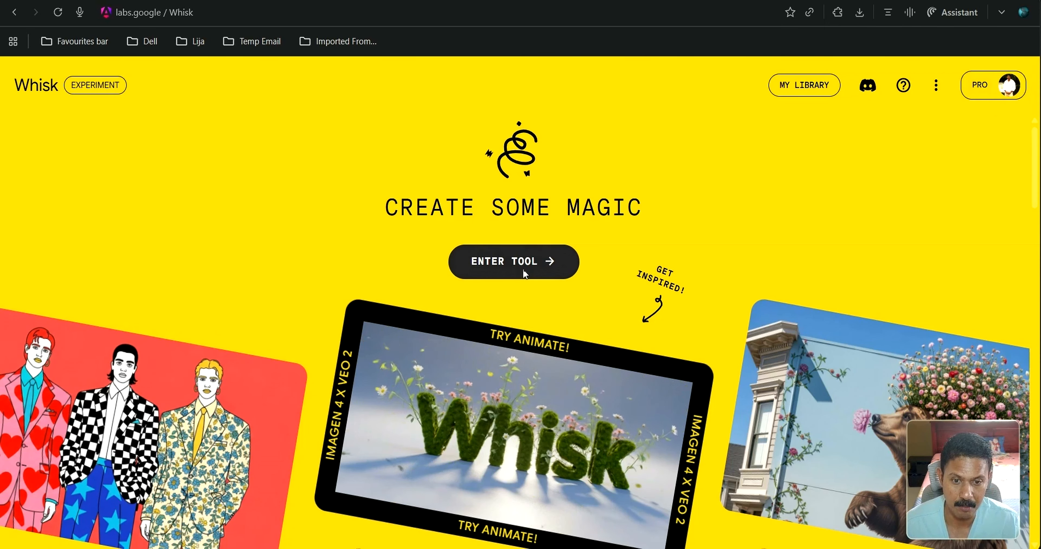
pyautogui.click(516, 265)
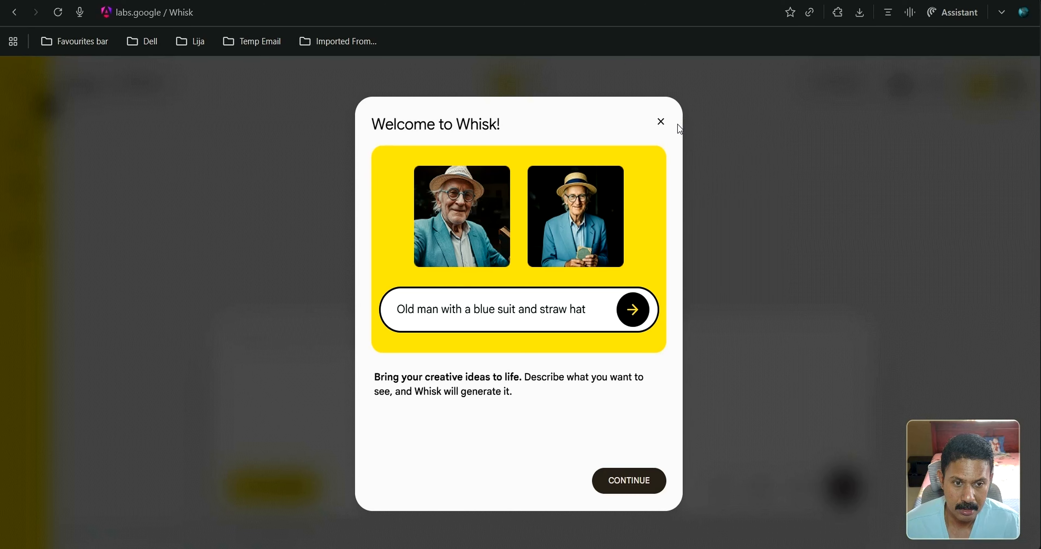
pyautogui.click(660, 122)
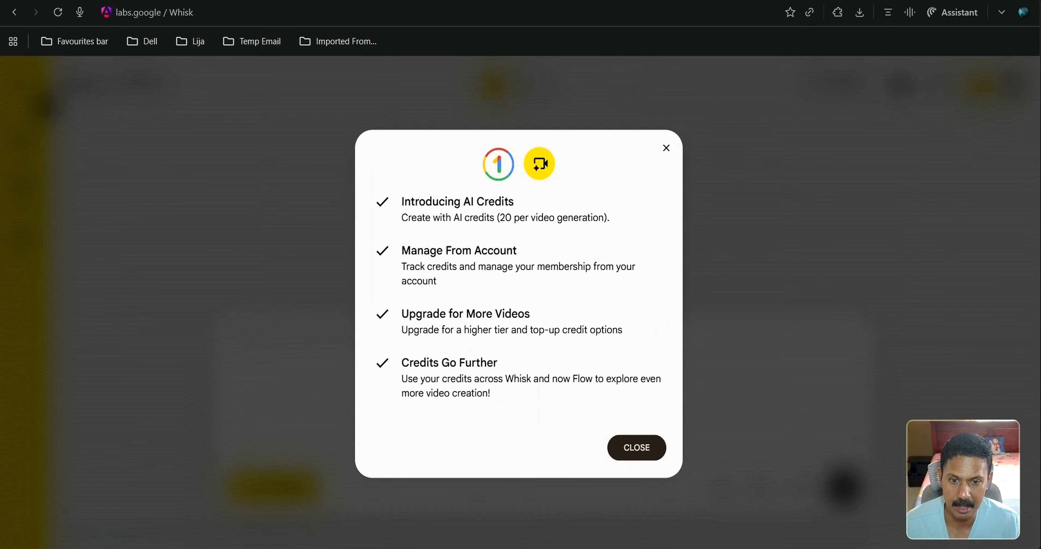
pyautogui.click(665, 149)
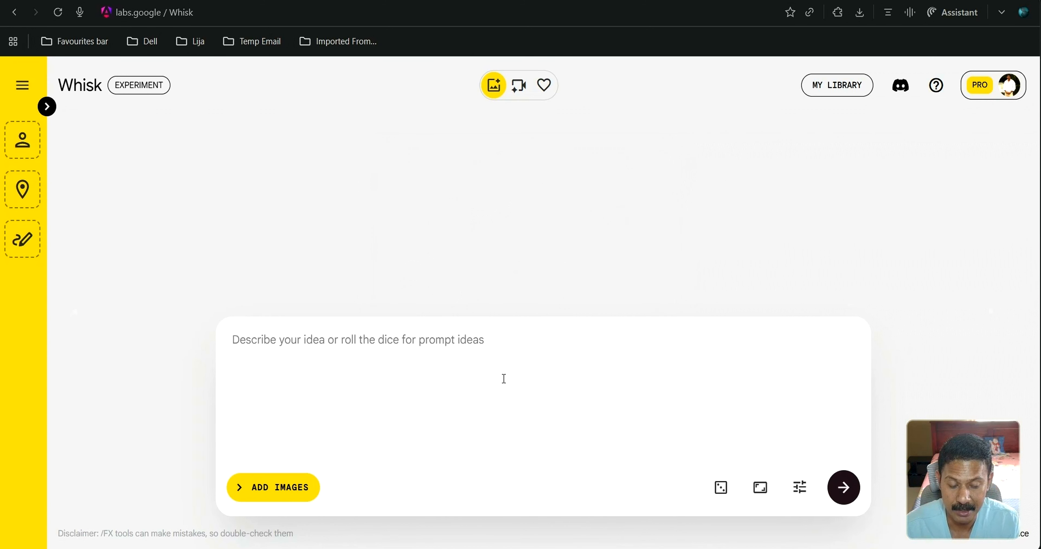
# Paste the prompt for a hyper-detailed, cinematic full-body portrait of the Highwayman and Bess from Alfred Noyes' 'The Highwayman'.
pyautogui.click(329, 338)
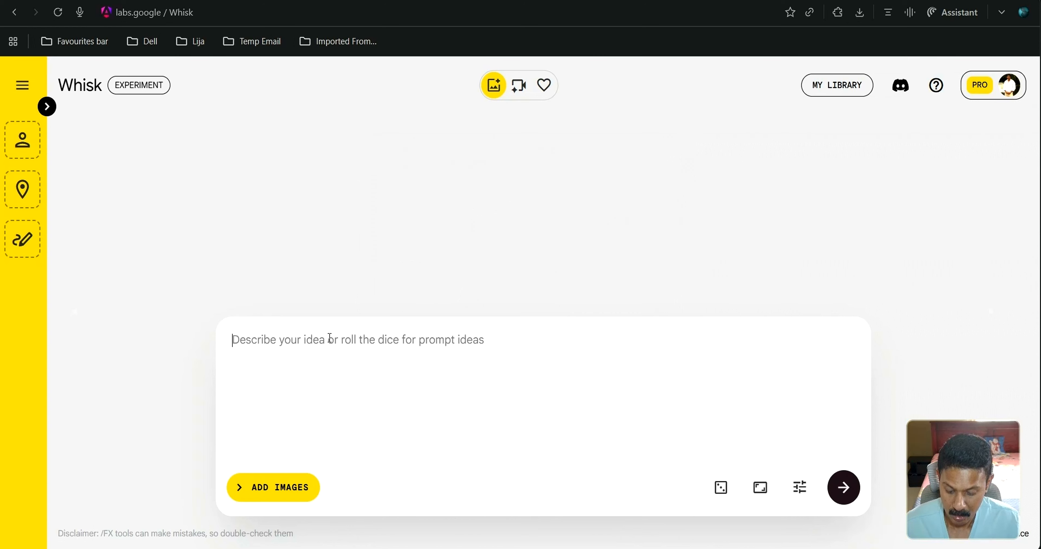
pyautogui.hotkey('ctrl', 'v')
pyautogui.scroll(3, 393, 418)
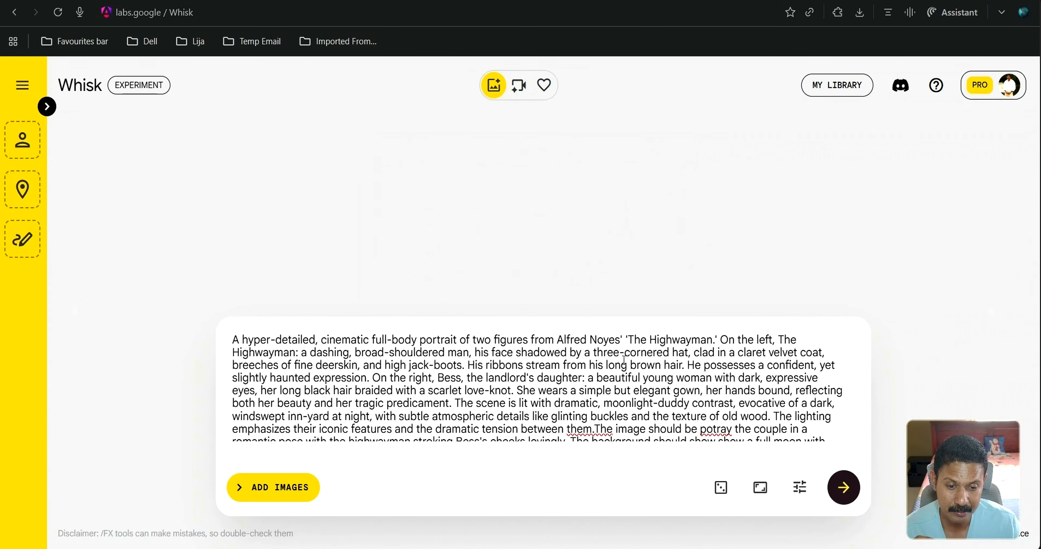
# Delete the prompt sentence describing Bess's simple but elegant gown and bound hands, including its leftover period.
pyautogui.scroll(-1, 624, 360)
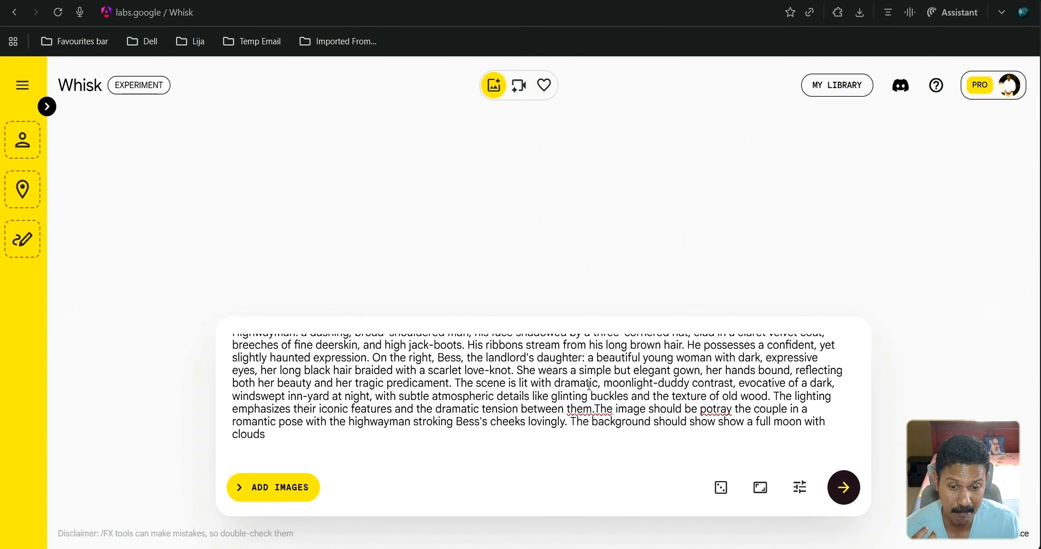
pyautogui.moveTo(517, 370); pyautogui.dragTo(451, 383)
pyautogui.press('BackSpace')
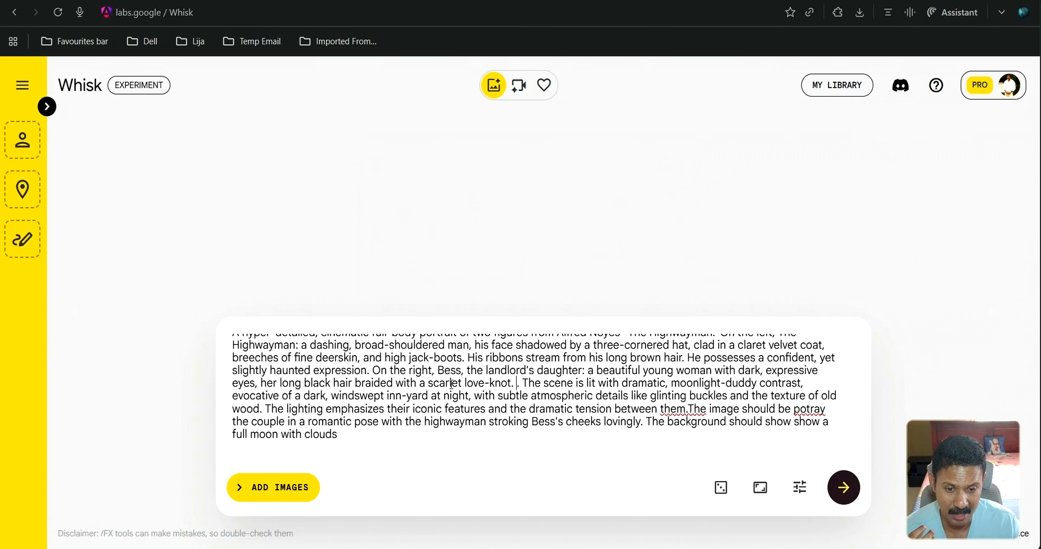
pyautogui.press('Delete')
pyautogui.press('Delete')
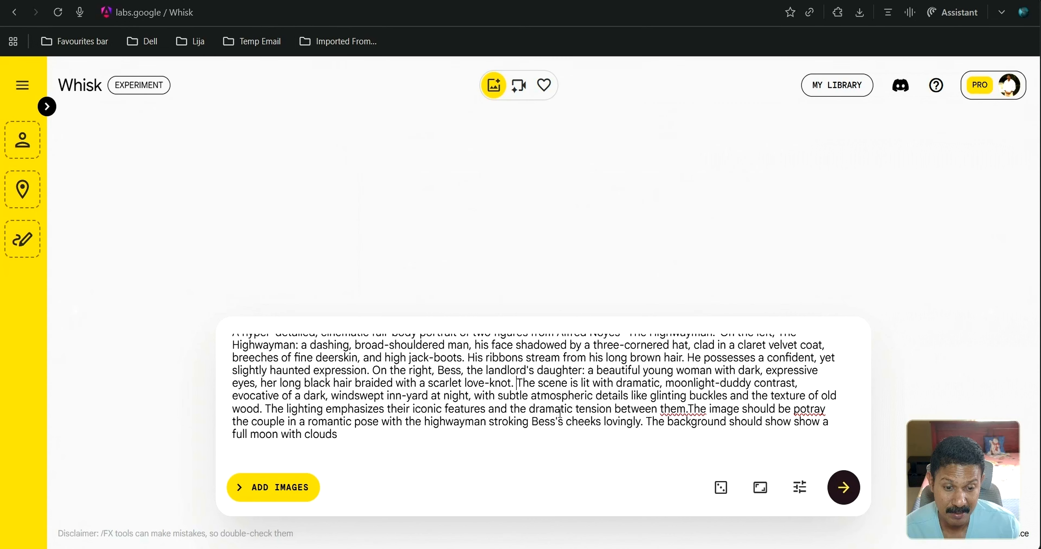
# Replace "the dramatic tension between" with "the love" in the prompt's lighting sentence.
pyautogui.moveTo(529, 409); pyautogui.dragTo(658, 410)
pyautogui.write('love')
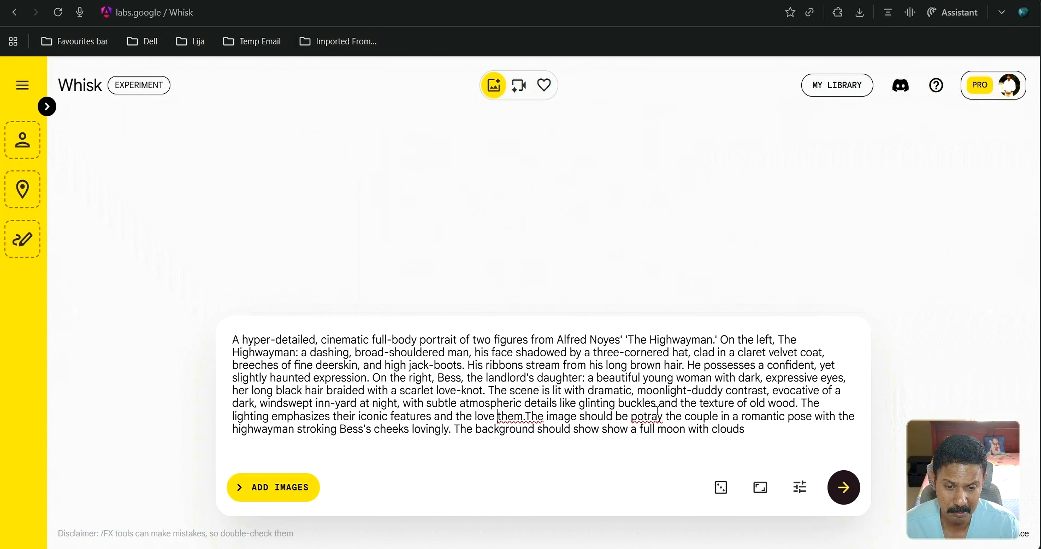
pyautogui.press('BackSpace')
pyautogui.write('t')
pyautogui.press('Right')
pyautogui.press('Right')
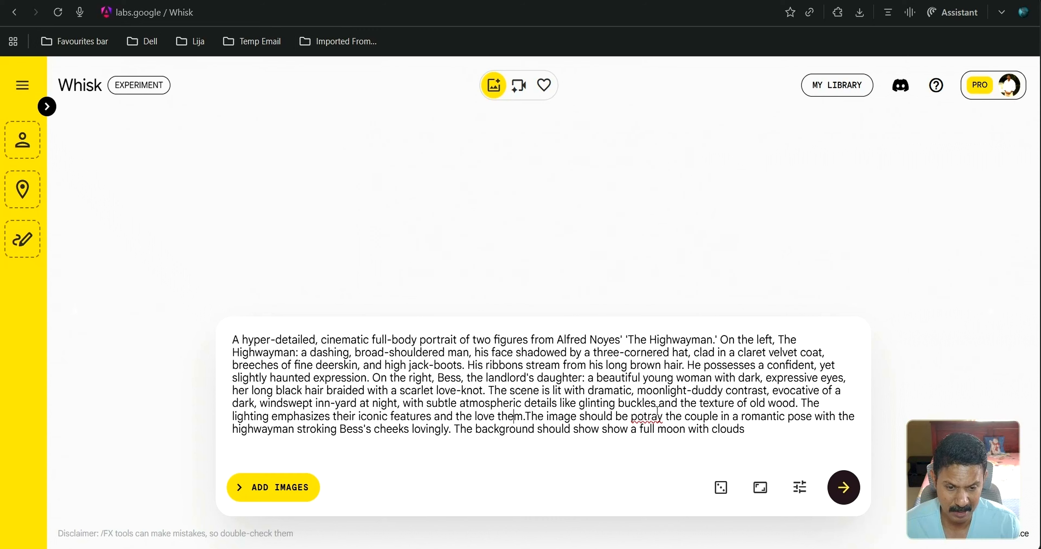
# Insert the missing space after "them." in the prompt and correct "potray" to "portray".
pyautogui.write('. His ')
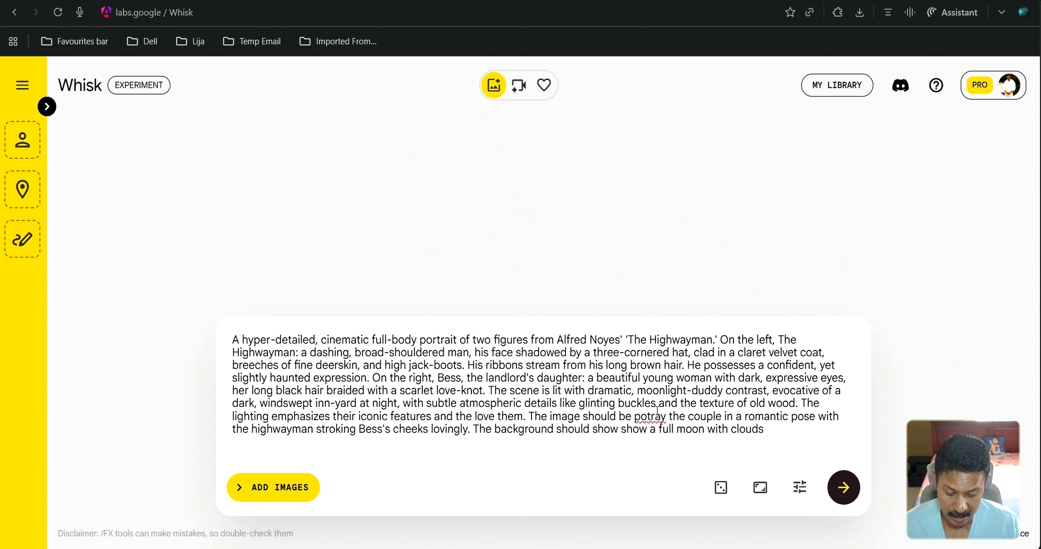
pyautogui.write('r')
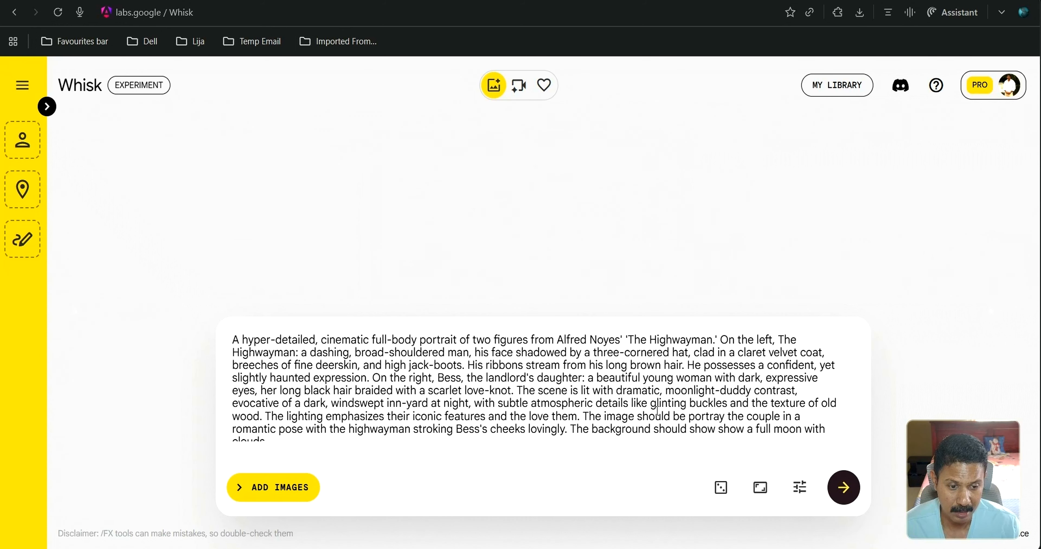
pyautogui.scroll(-1, 560, 421)
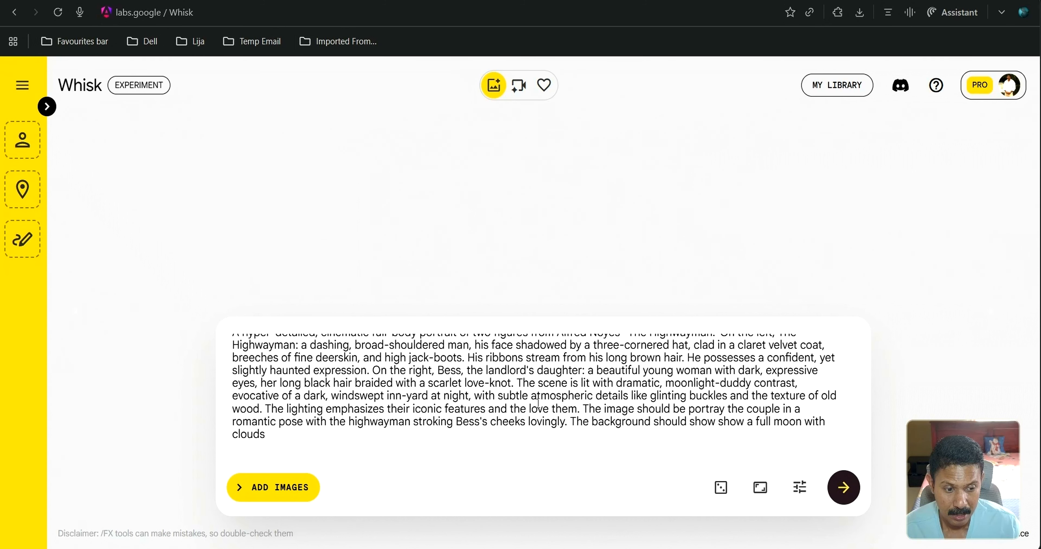
pyautogui.scroll(1, 537, 404)
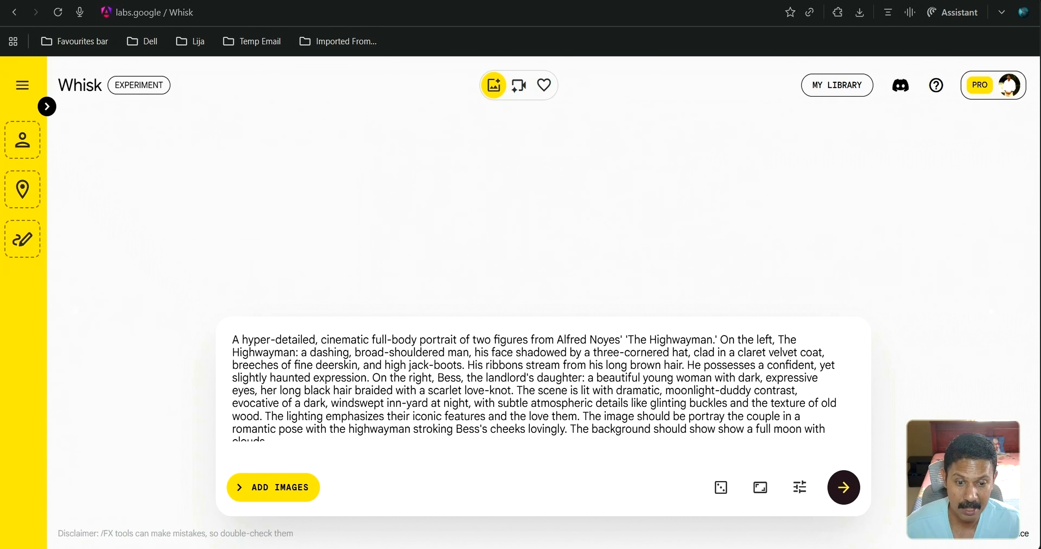
# Turn off Precise Reference in the generation settings and generate images from the Highwayman prompt.
pyautogui.click(797, 495)
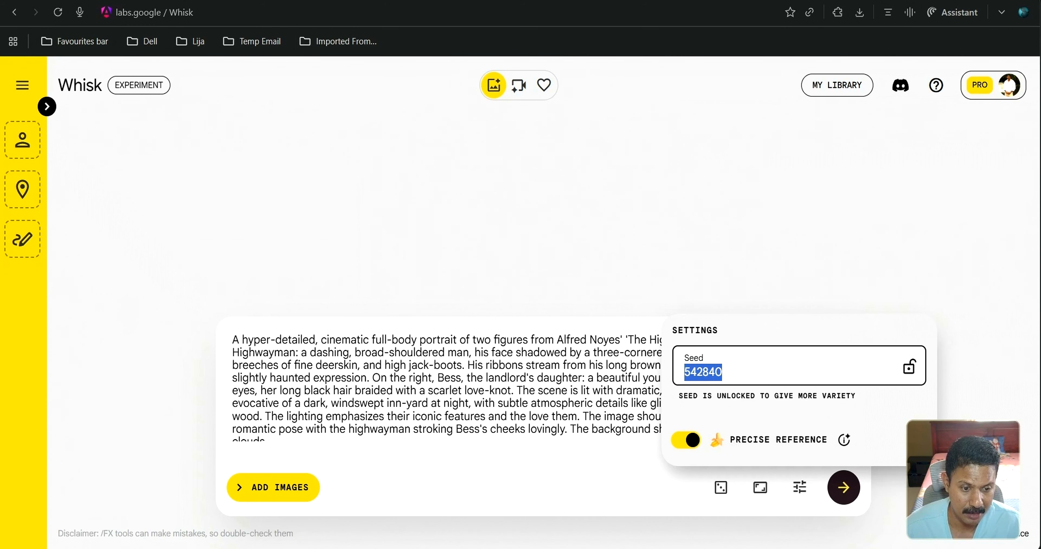
pyautogui.click(682, 444)
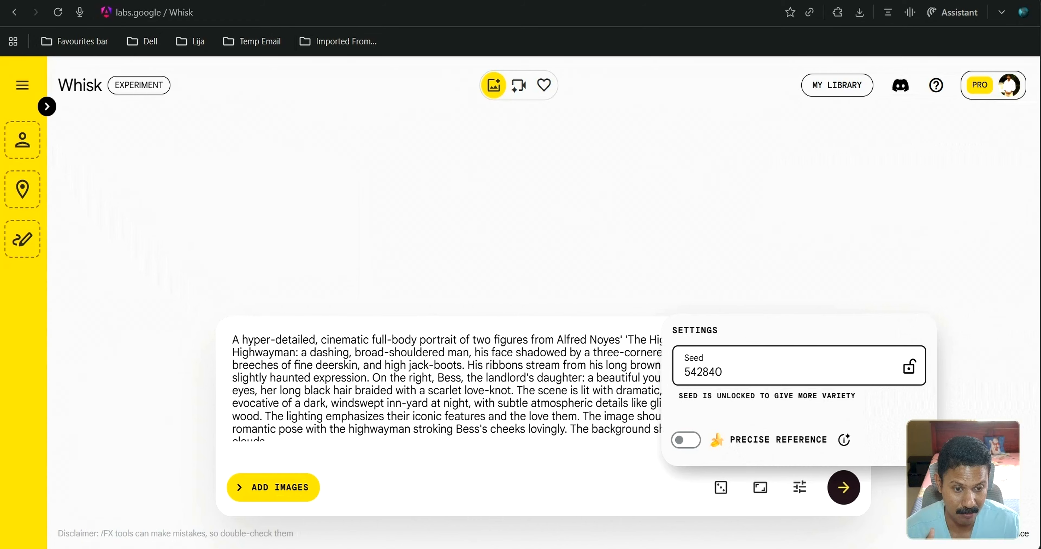
pyautogui.click(803, 298)
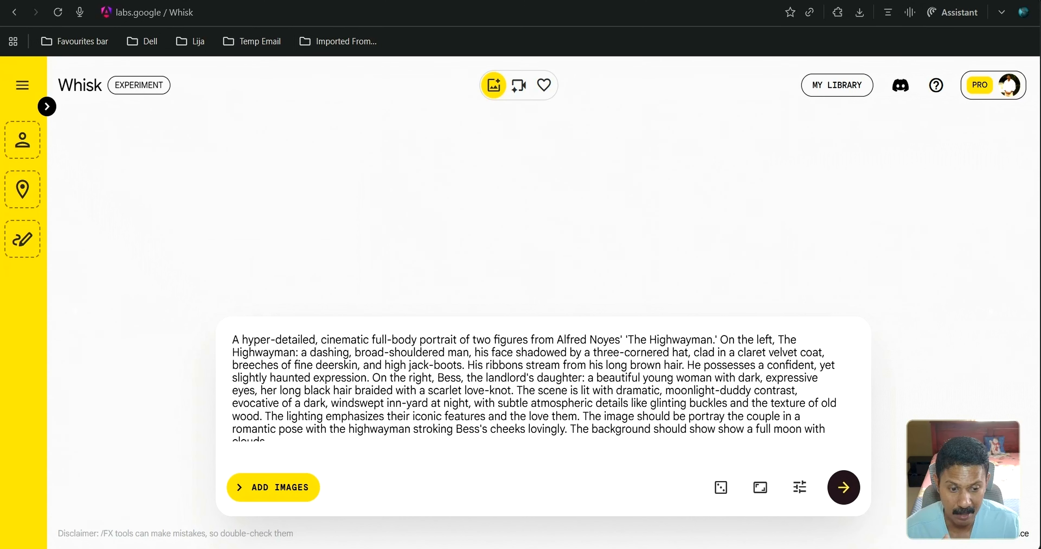
pyautogui.click(842, 490)
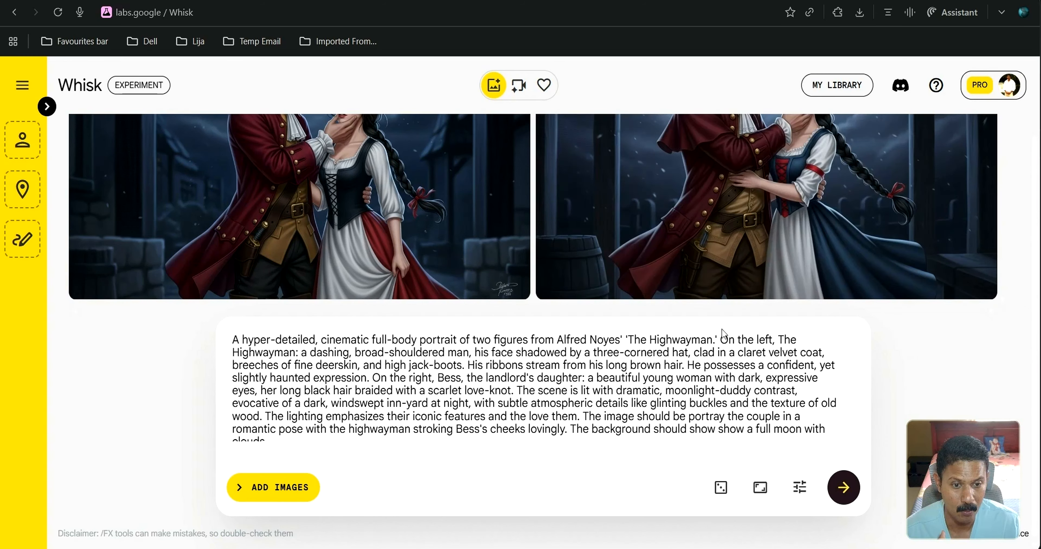
# View the second Highwayman image enlarged with its editable prompt details, and return to the results.
pyautogui.scroll(2, 893, 376)
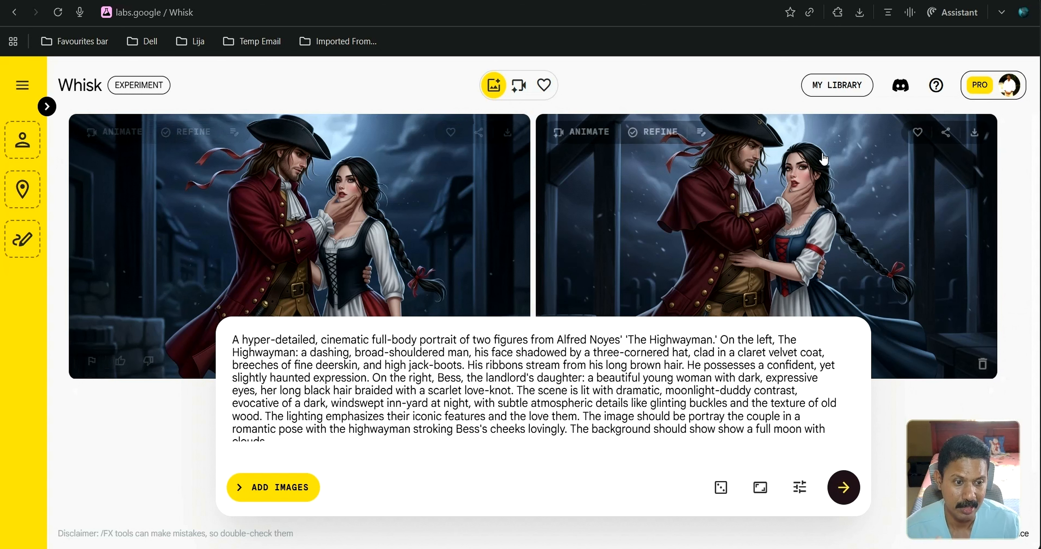
pyautogui.click(823, 174)
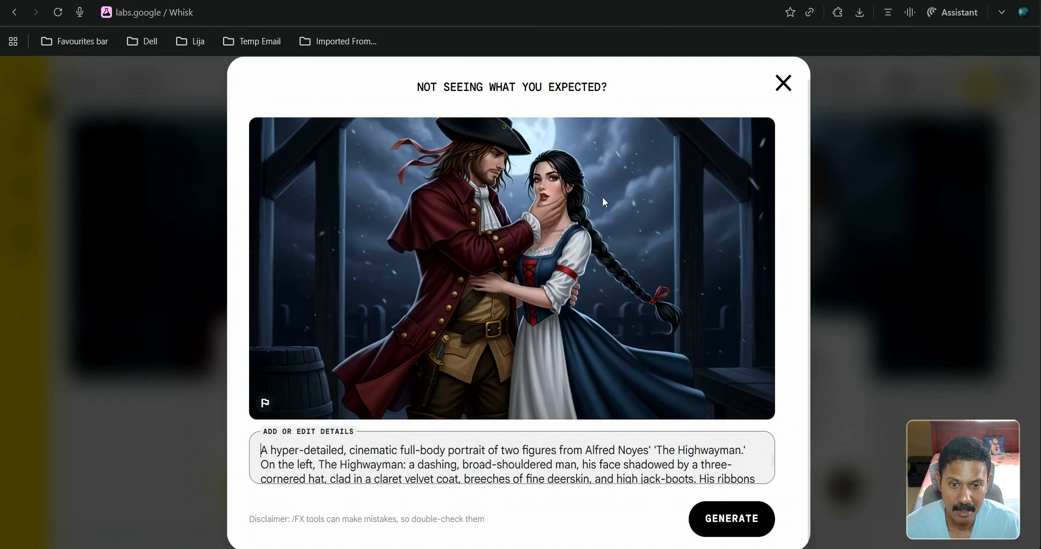
pyautogui.scroll(-1, 507, 258)
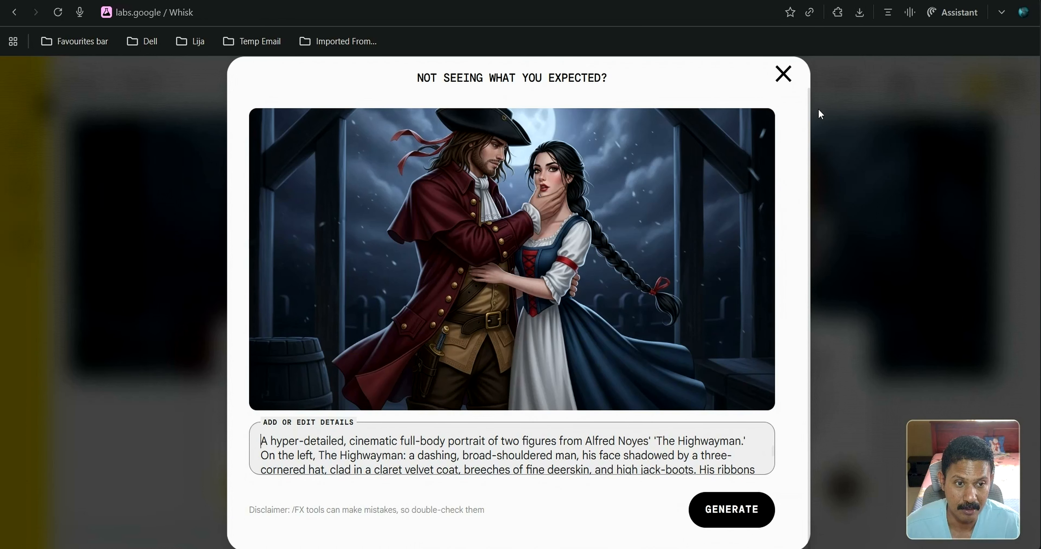
pyautogui.click(783, 74)
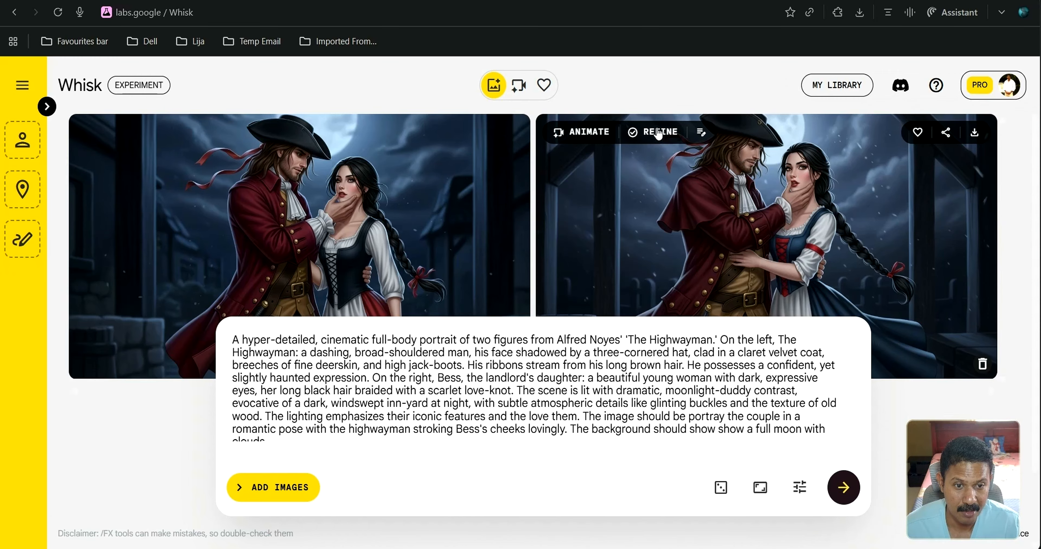
# Check the Refine mode of the second Highwayman image and exit it without entering any edits.
pyautogui.click(643, 133)
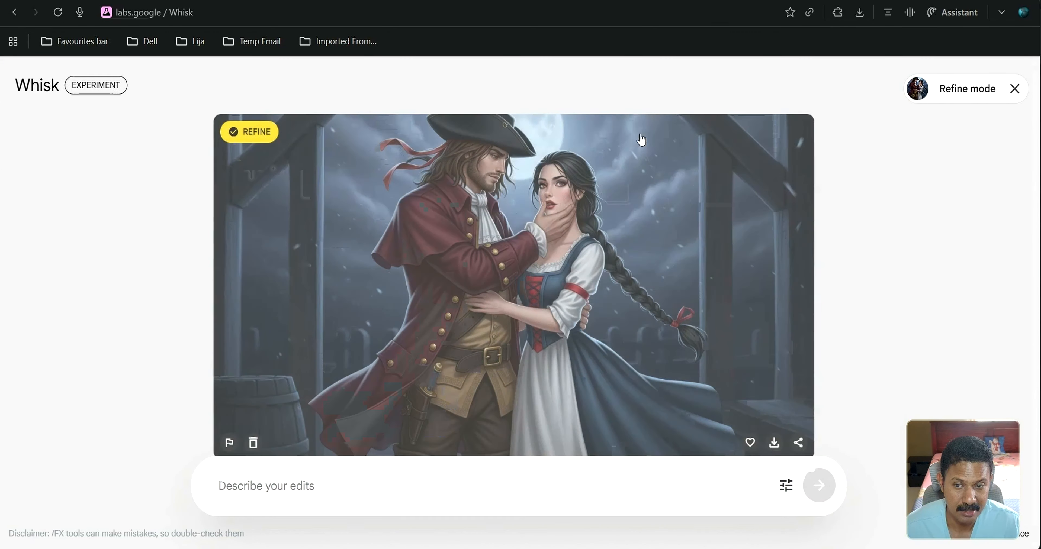
pyautogui.click(290, 477)
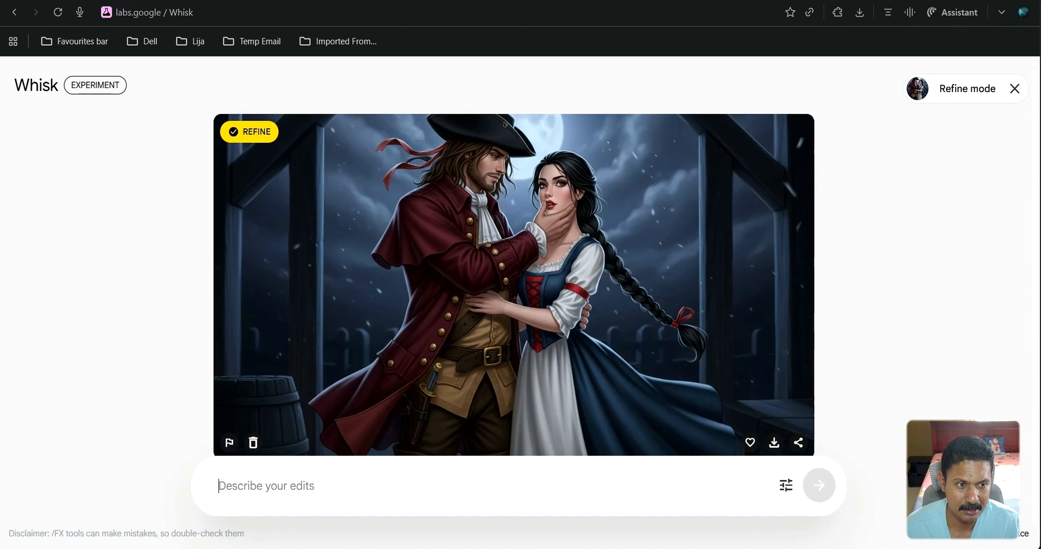
pyautogui.click(1014, 89)
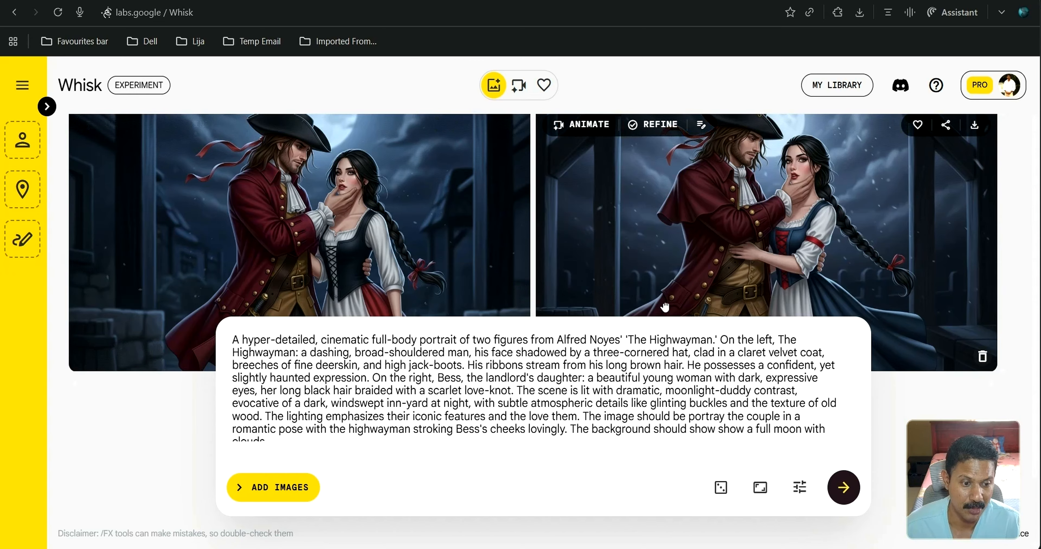
pyautogui.scroll(1, 648, 254)
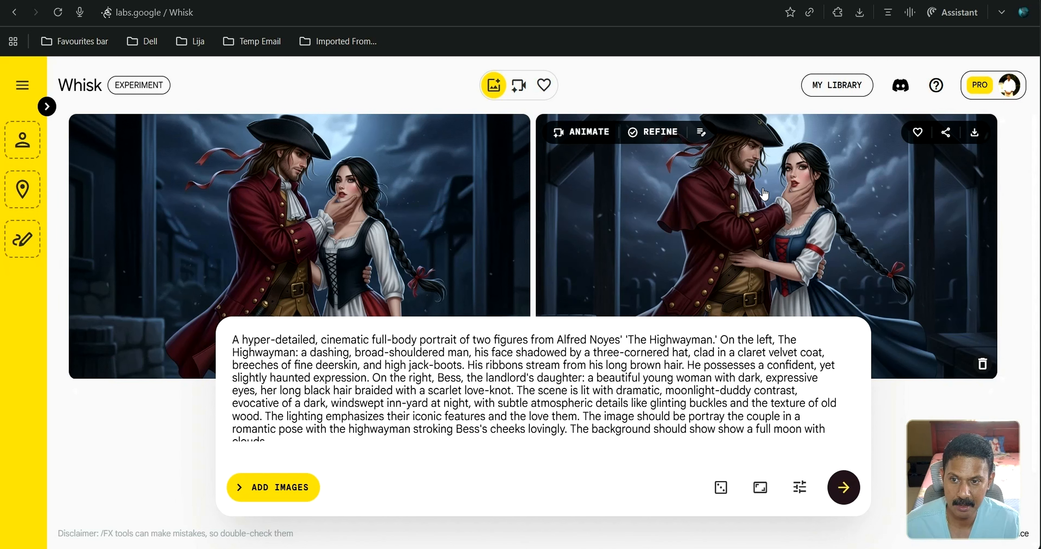
# Show the reference image slots and add the second Highwayman image as the Subject.
pyautogui.click(48, 107)
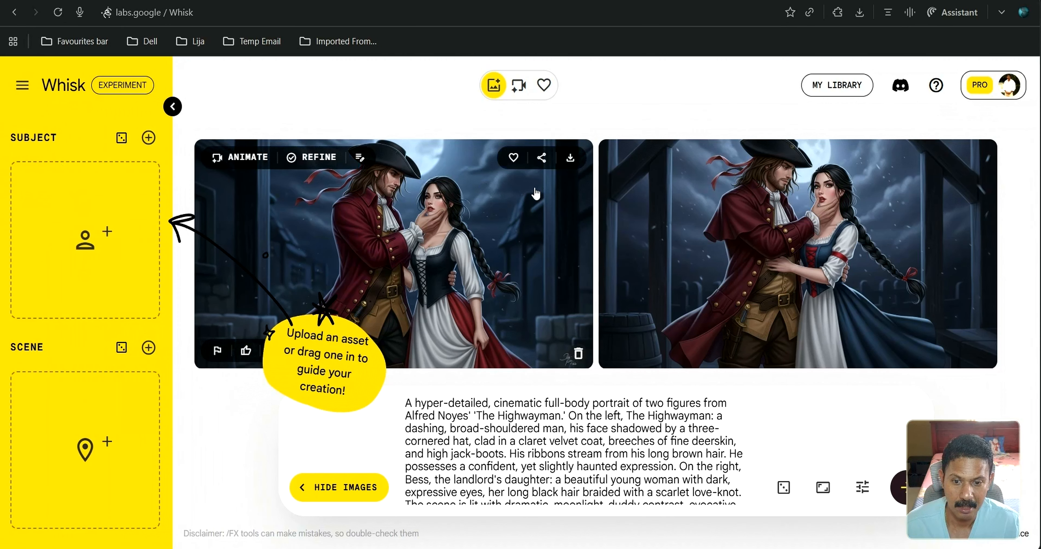
pyautogui.moveTo(686, 171)
pyautogui.moveTo(691, 195); pyautogui.dragTo(87, 261)
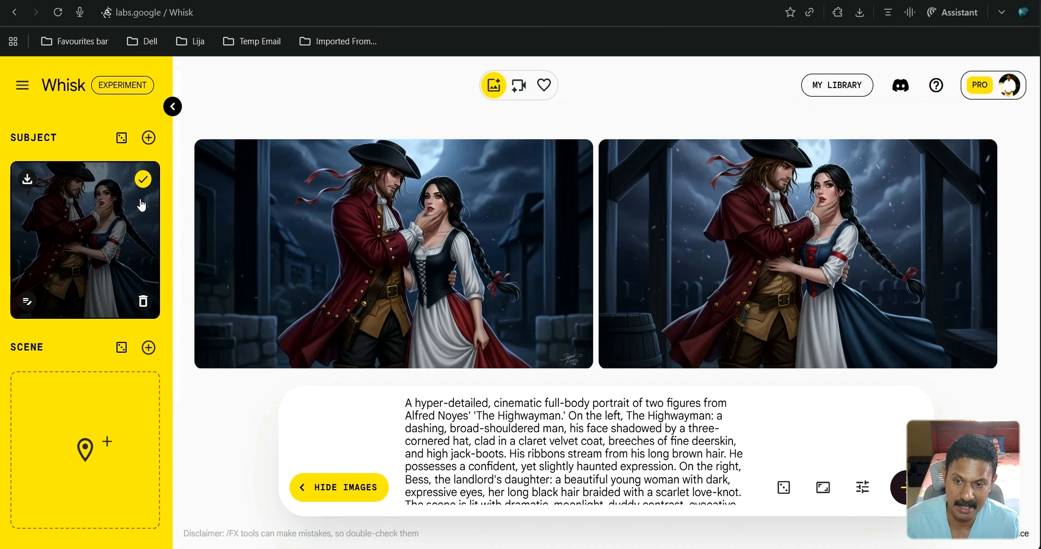
# Deselect and reselect the Subject reference image, and clear the whole Highwayman prompt text.
pyautogui.click(144, 190)
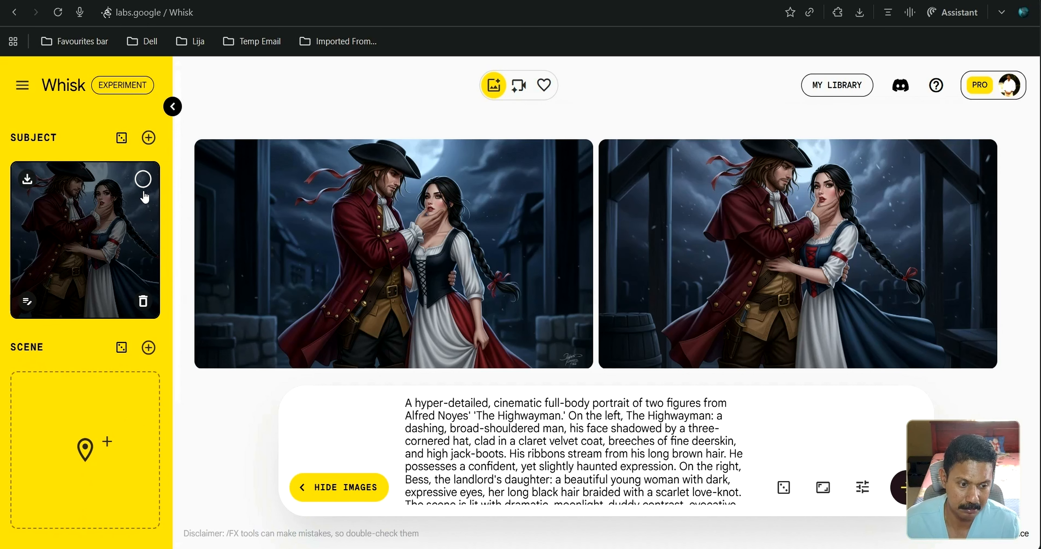
pyautogui.click(142, 181)
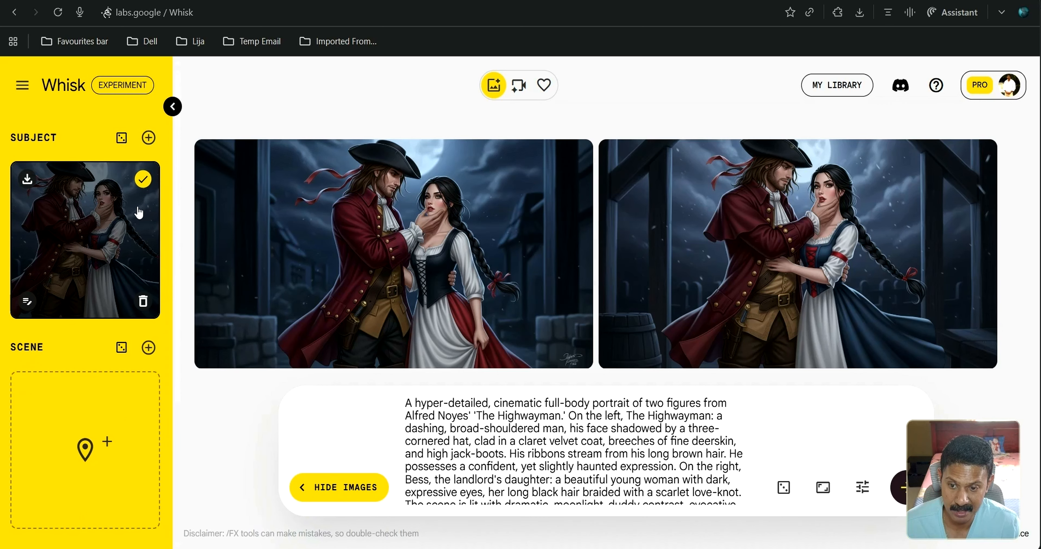
pyautogui.moveTo(405, 403); pyautogui.dragTo(667, 536)
pyautogui.press('BackSpace')
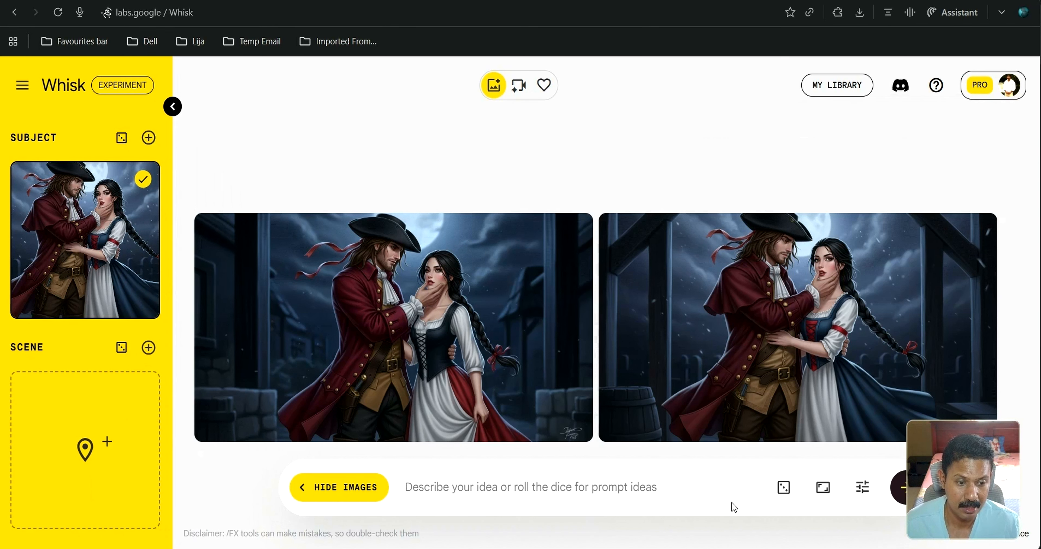
# Turn on Precise Reference in the generation settings and return to the empty prompt.
pyautogui.click(862, 489)
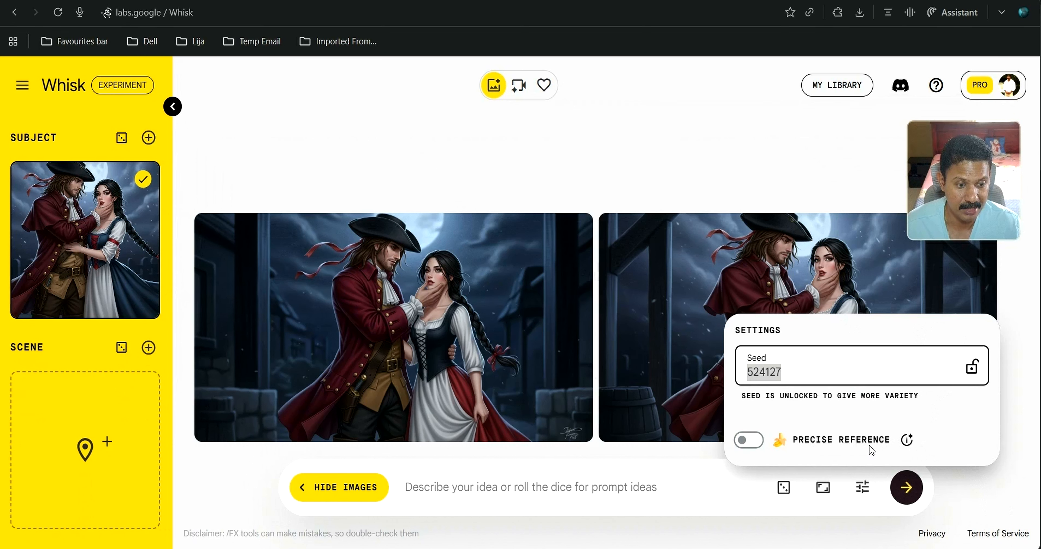
pyautogui.click(757, 443)
pyautogui.click(749, 440)
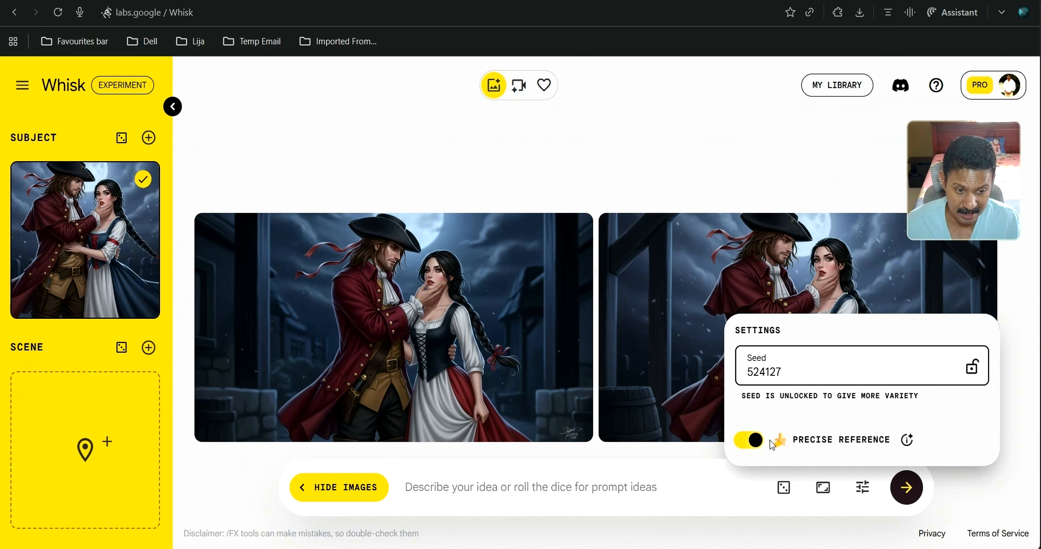
pyautogui.click(532, 483)
# Enter the prompt "Bess has tears in her eyes as she rests her head on the highwayman's shoulders.".
pyautogui.moveTo(81, 239)
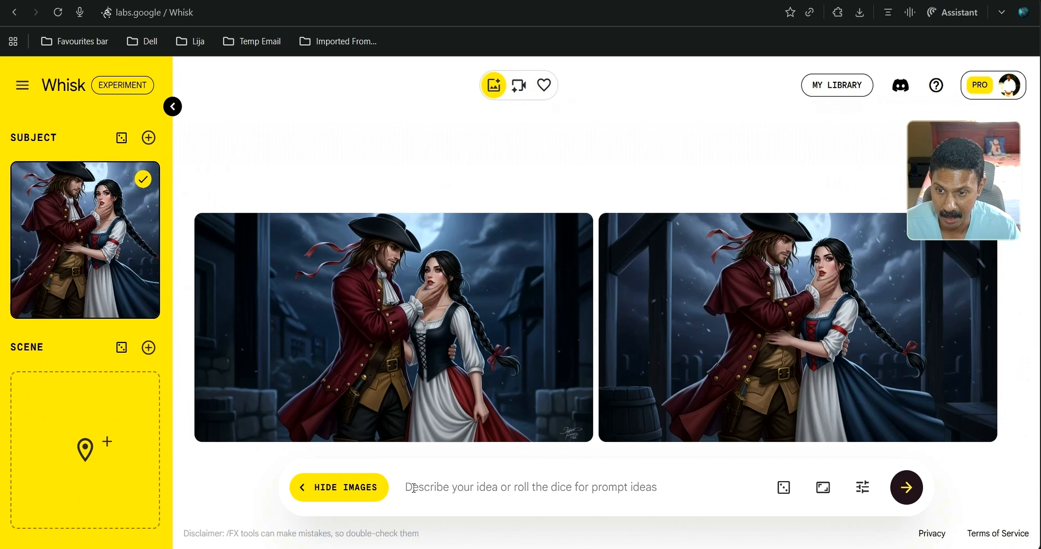
pyautogui.write('B')
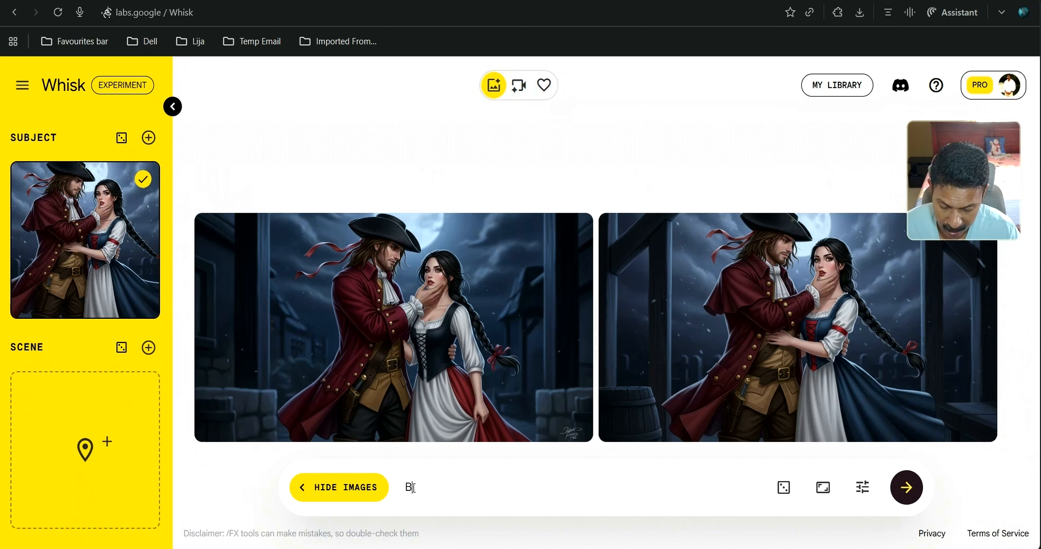
pyautogui.write('ess has tears in her')
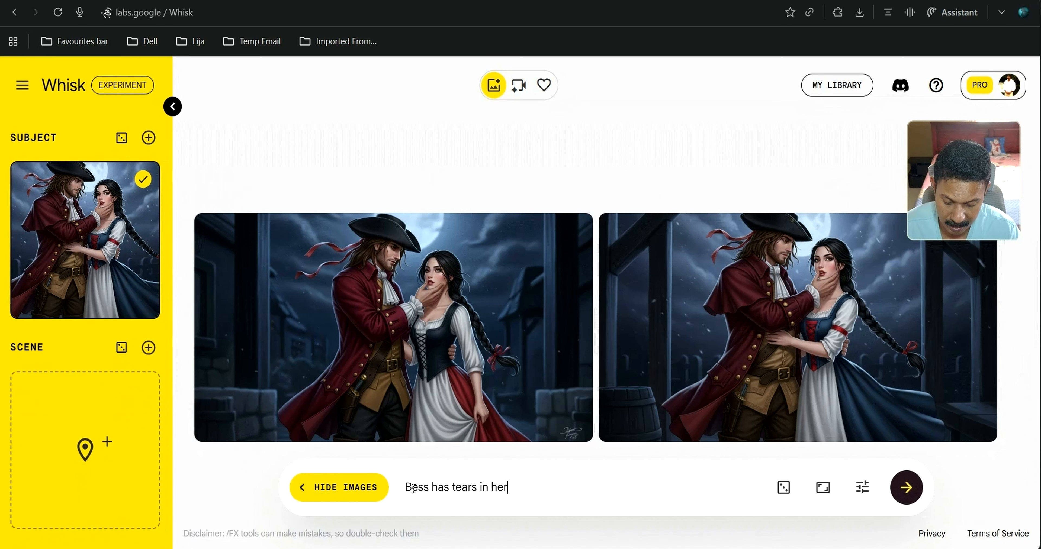
pyautogui.write(' eye')
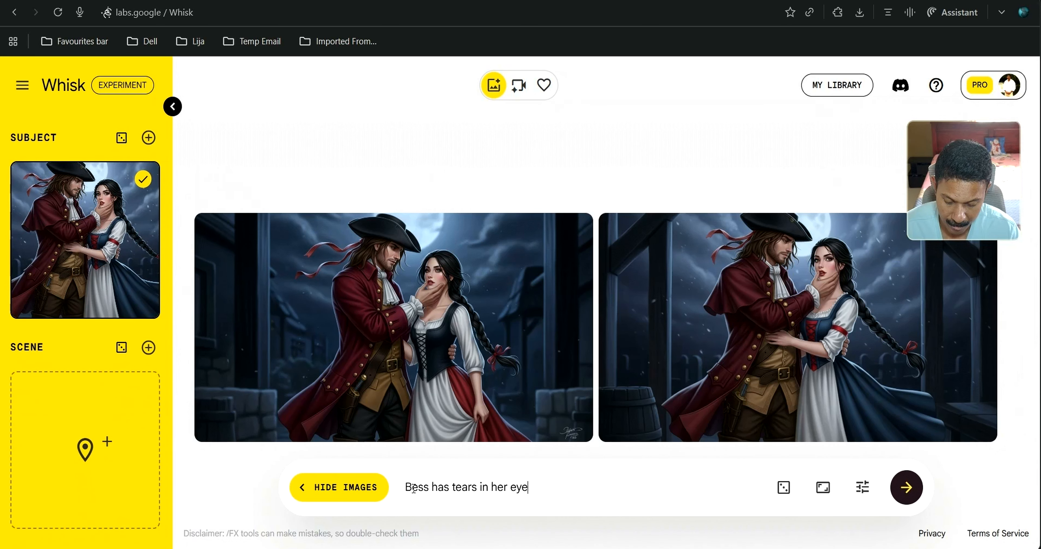
pyautogui.write('s as she')
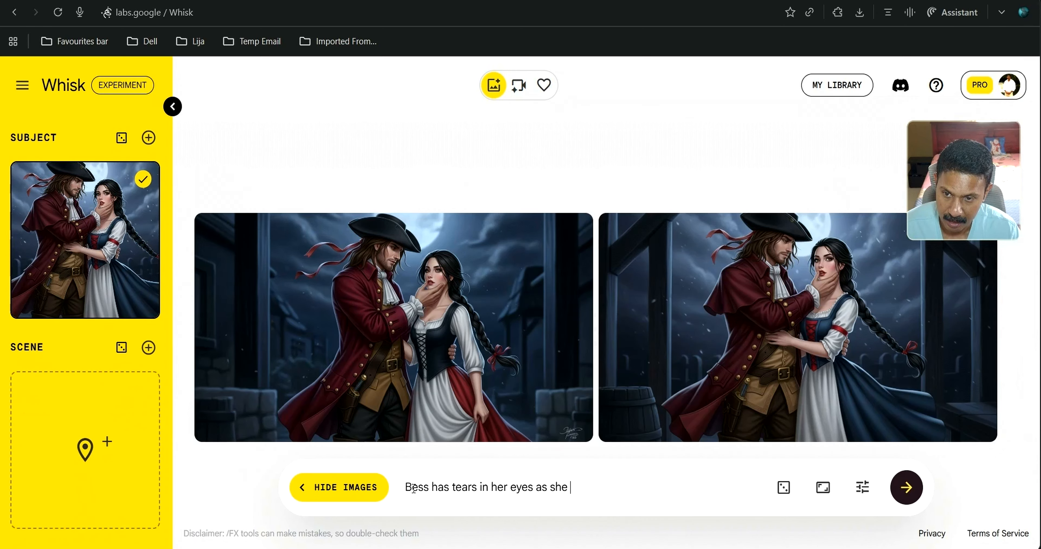
pyautogui.write(' loving')
pyautogui.press('BackSpace')
pyautogui.press('BackSpace')
pyautogui.press('BackSpace')
pyautogui.press('BackSpace')
pyautogui.press('BackSpace')
pyautogui.press('BackSpace')
pyautogui.press('BackSpace')
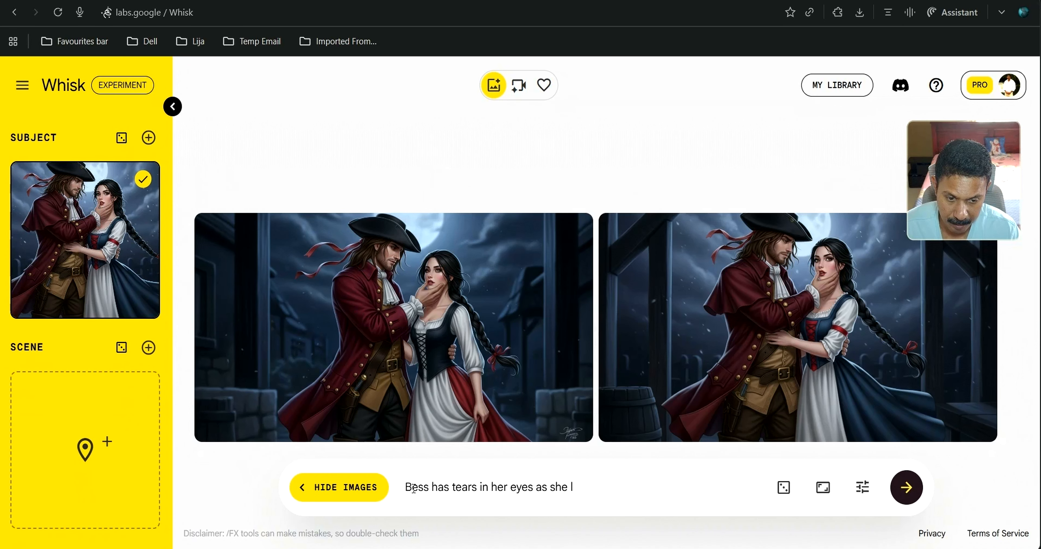
pyautogui.write('pla')
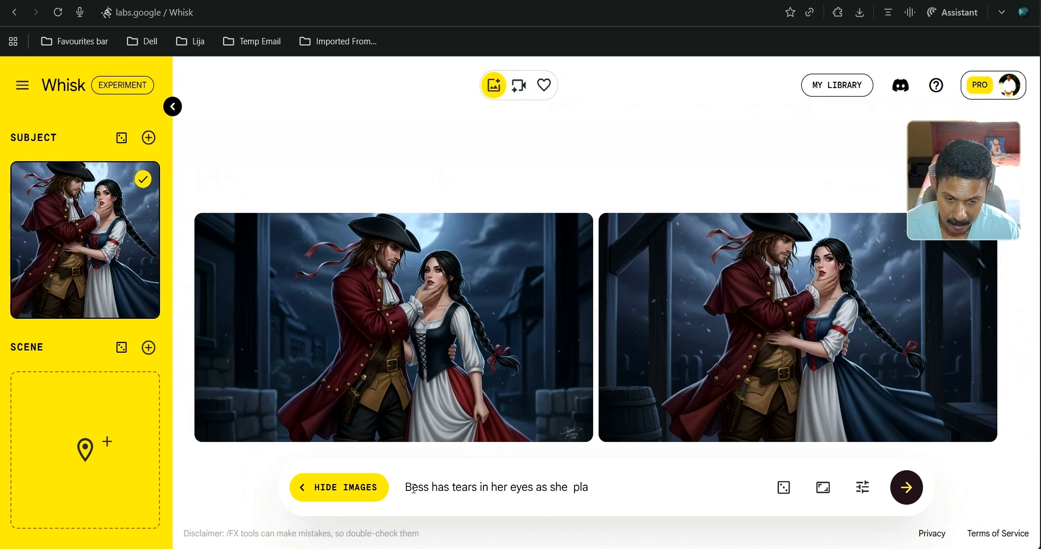
pyautogui.press('BackSpace')
pyautogui.press('BackSpace')
pyautogui.press('BackSpace')
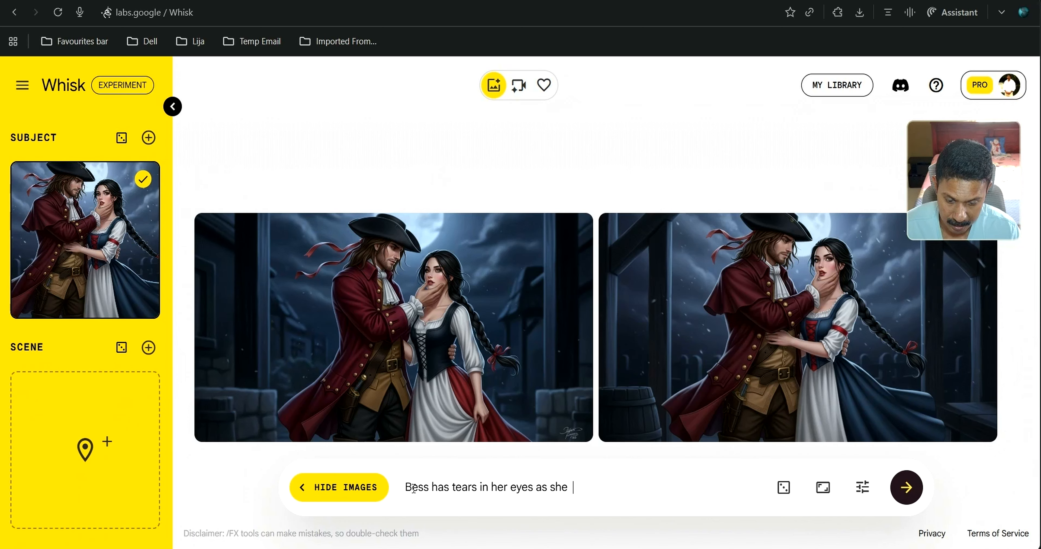
pyautogui.write('rests her head o')
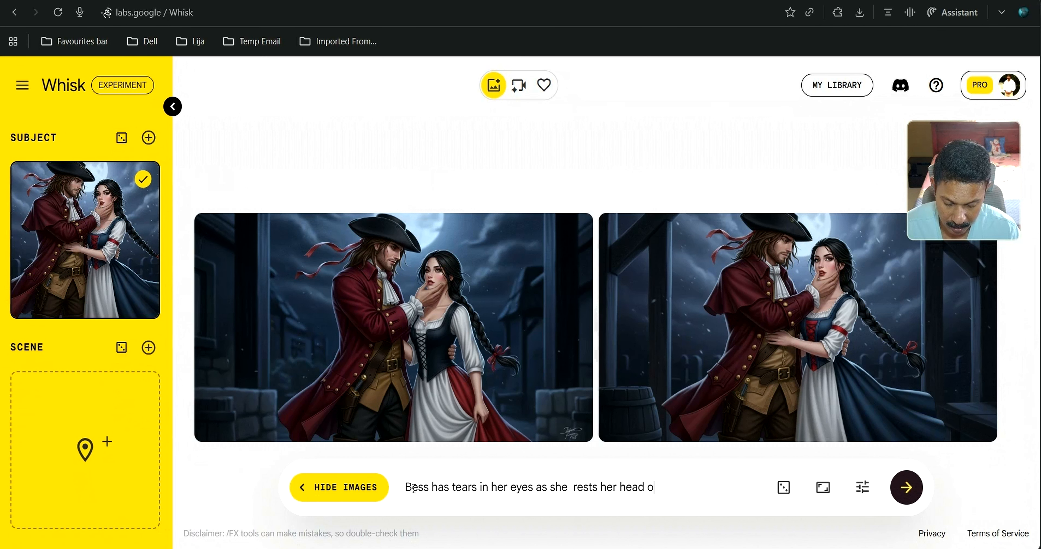
pyautogui.write('n the h')
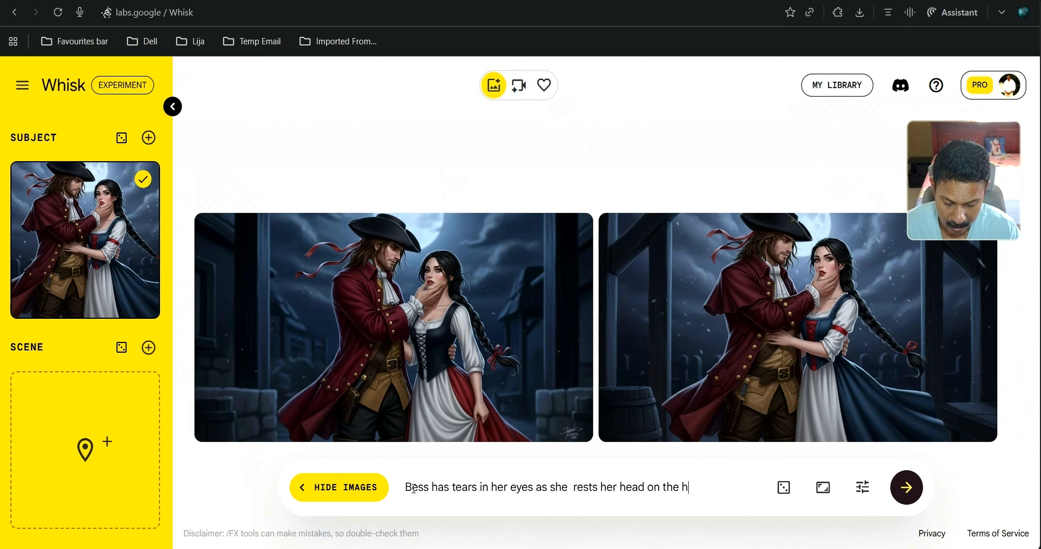
pyautogui.write("ighwayman's so")
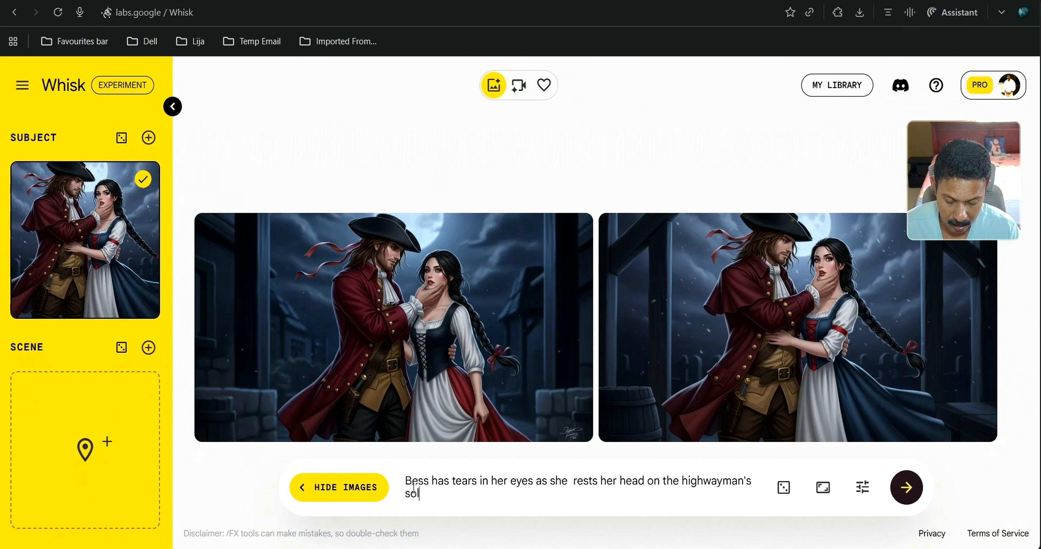
pyautogui.press('BackSpace')
pyautogui.write('houlders.')
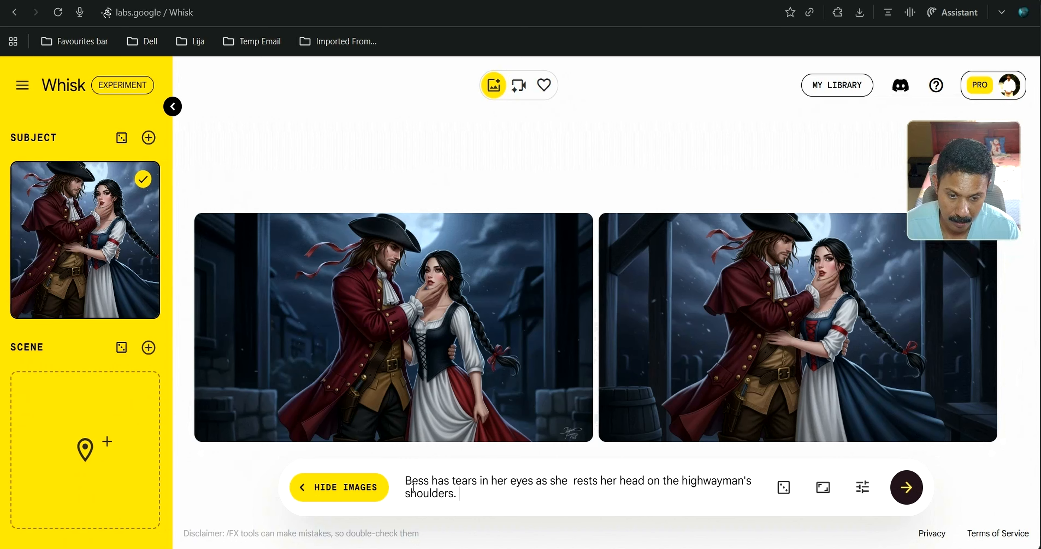
# Extend the prompt with "I the background soldiers on horsebacks can be seen approaching" and generate the images.
pyautogui.write(' I teh ba')
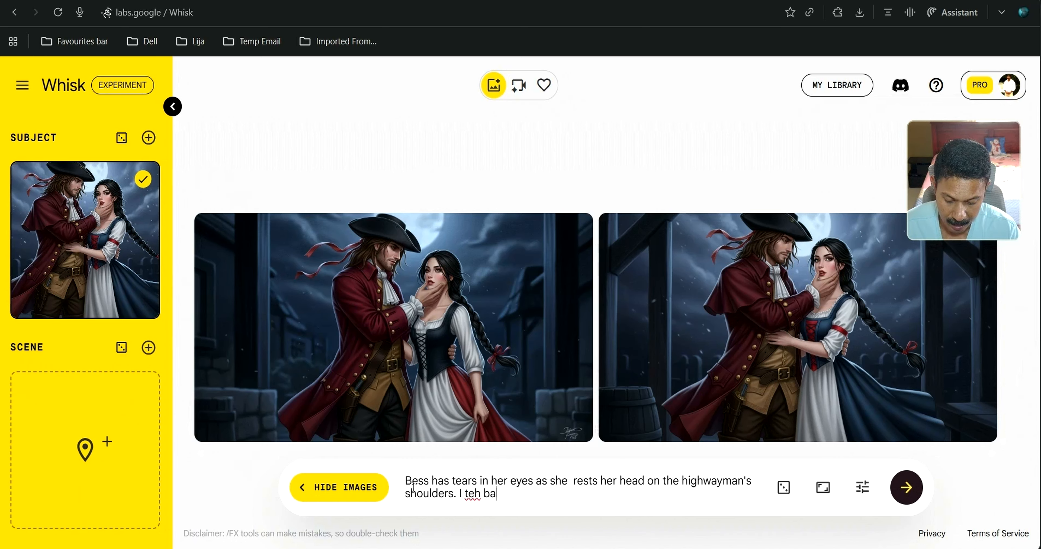
pyautogui.write('cjkground')
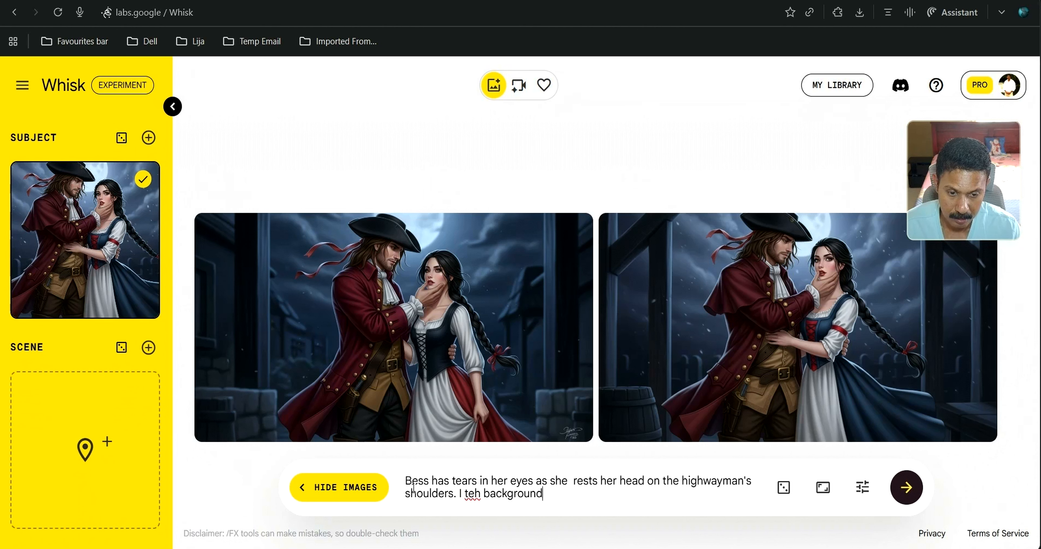
pyautogui.hotkey('ctrl', 'Delete')
pyautogui.write('the')
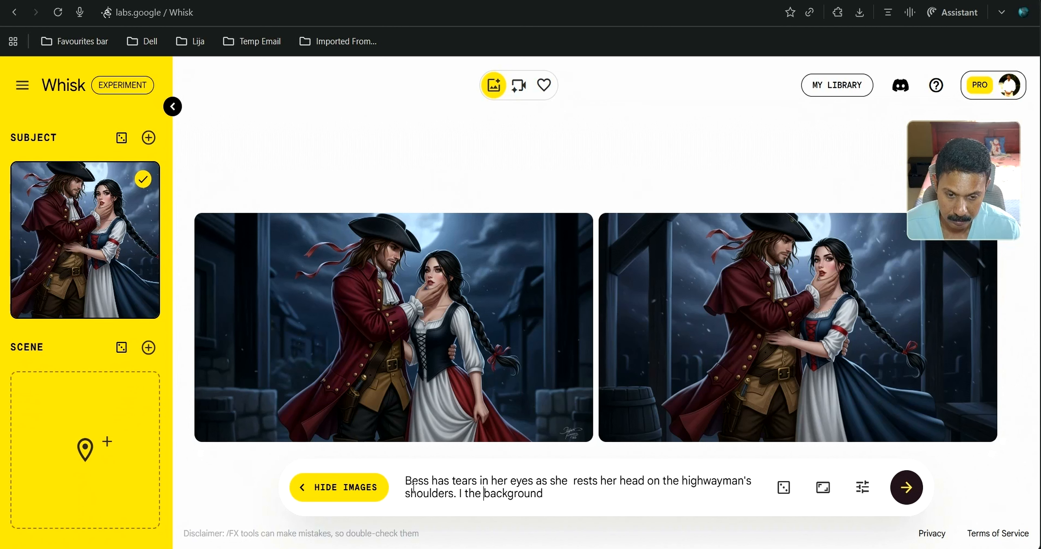
pyautogui.press('End')
pyautogui.write('soldiers ')
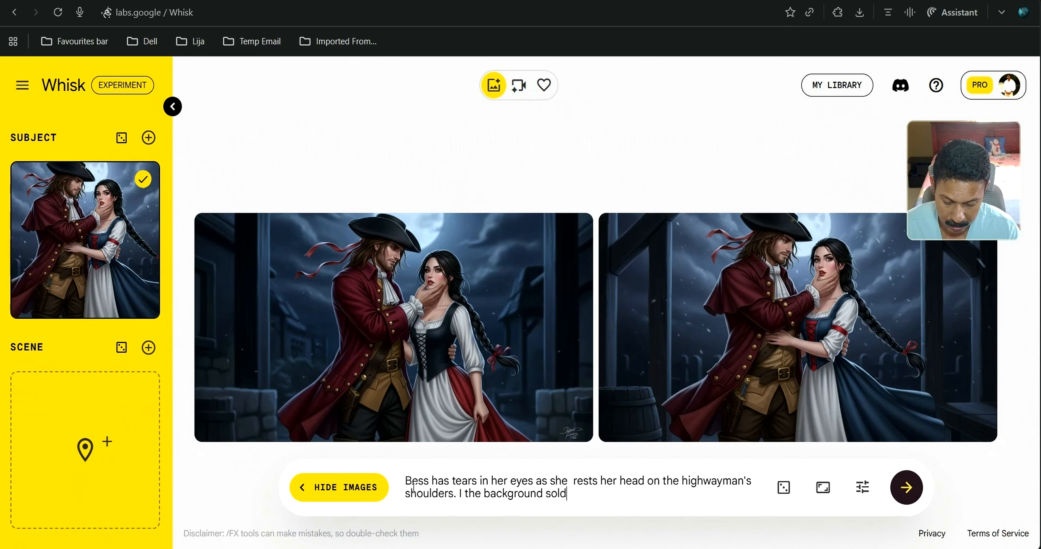
pyautogui.write('on horsebck ca')
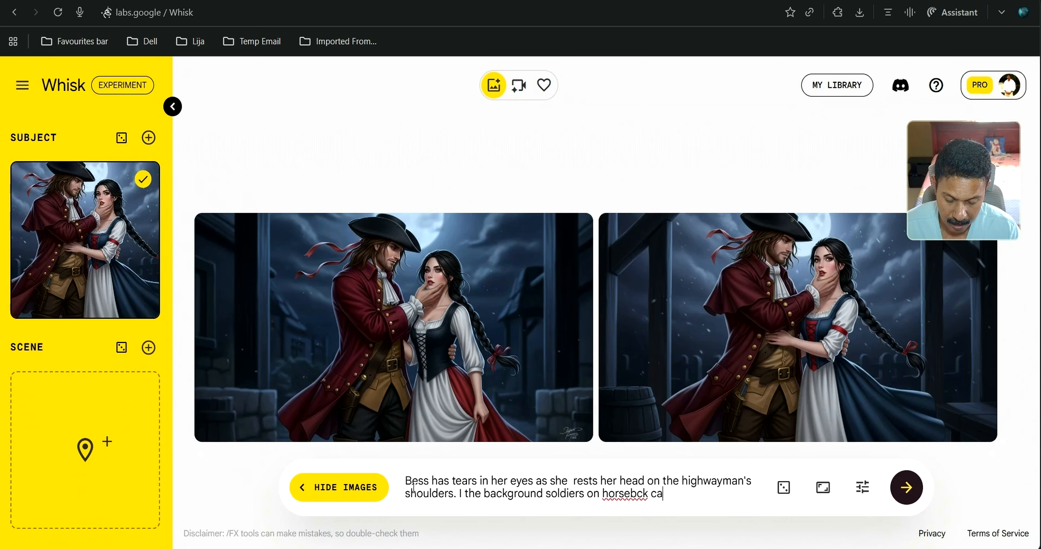
pyautogui.press('BackSpace')
pyautogui.press('BackSpace')
pyautogui.press('BackSpace')
pyautogui.press('BackSpace')
pyautogui.write('acks can be seen approacji')
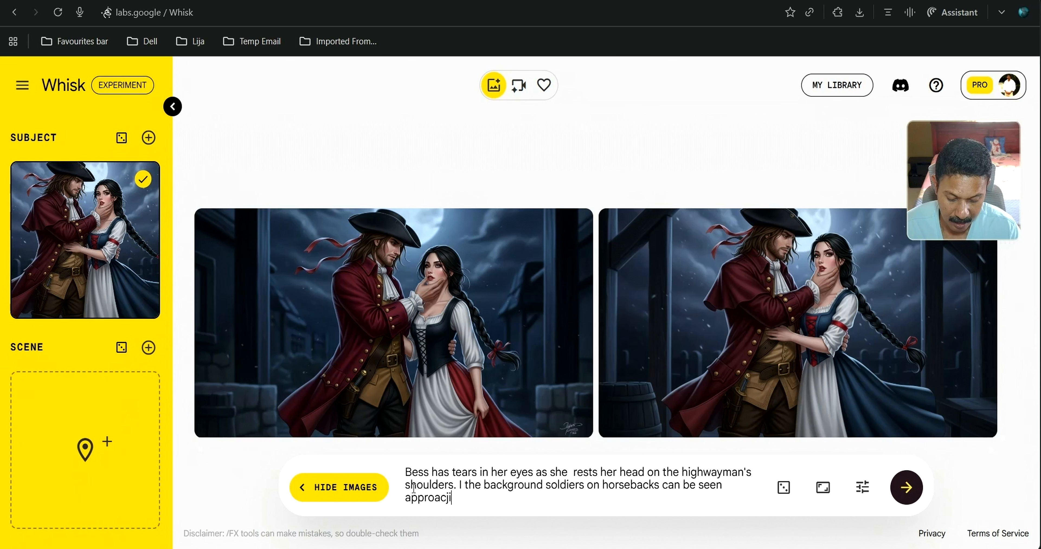
pyautogui.write('gi')
pyautogui.press('BackSpace')
pyautogui.press('BackSpace')
pyautogui.press('BackSpace')
pyautogui.write('hing')
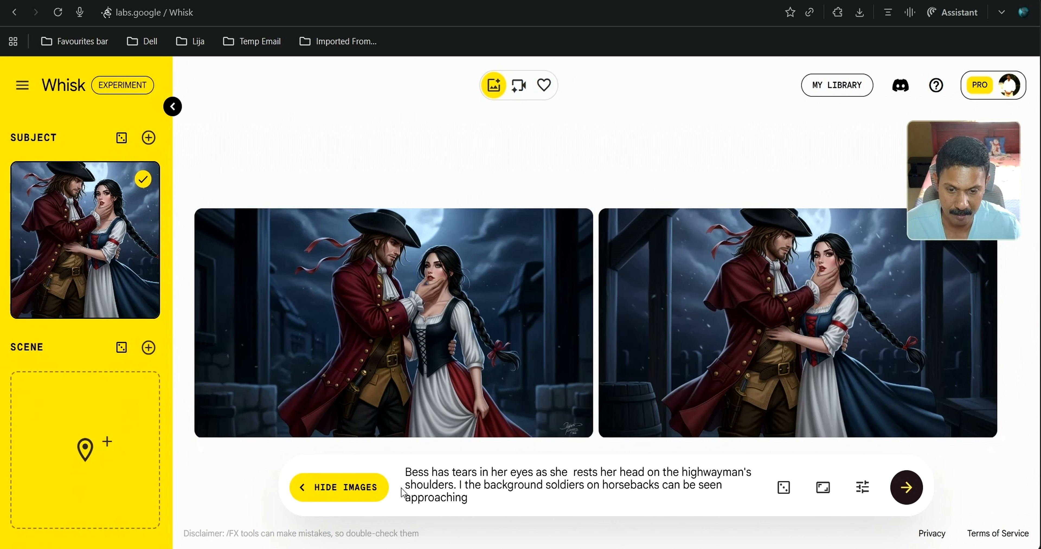
pyautogui.click(906, 487)
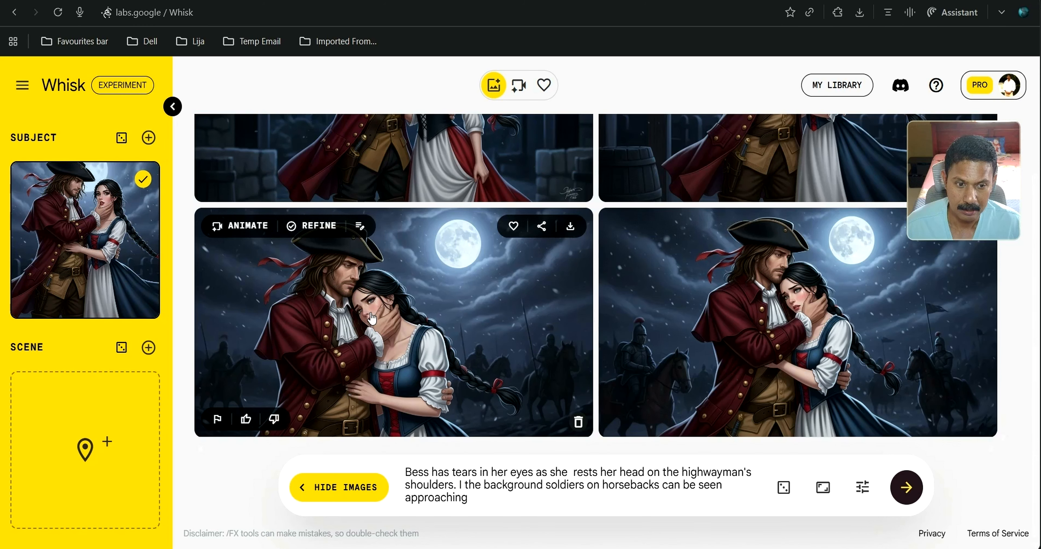
# Compare the new images with the earlier pair and add the first new image as the Scene reference.
pyautogui.scroll(2, 371, 319)
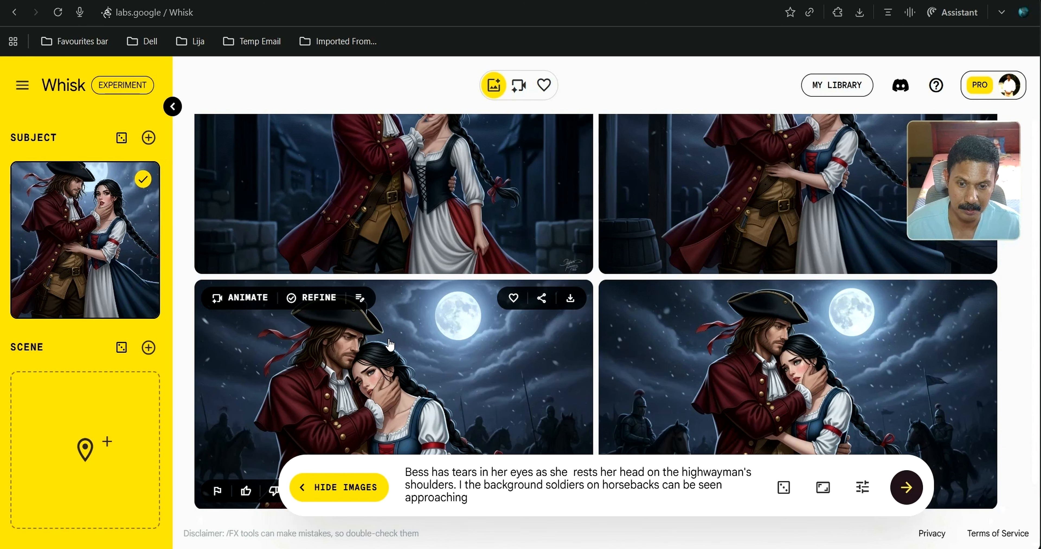
pyautogui.scroll(-2, 390, 343)
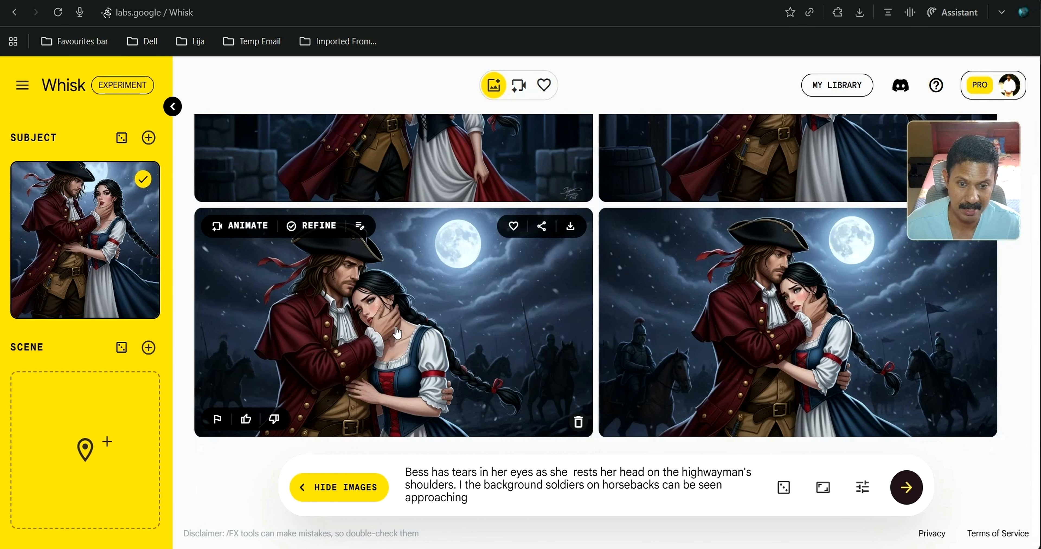
pyautogui.click(377, 339)
pyautogui.moveTo(378, 339); pyautogui.dragTo(145, 404)
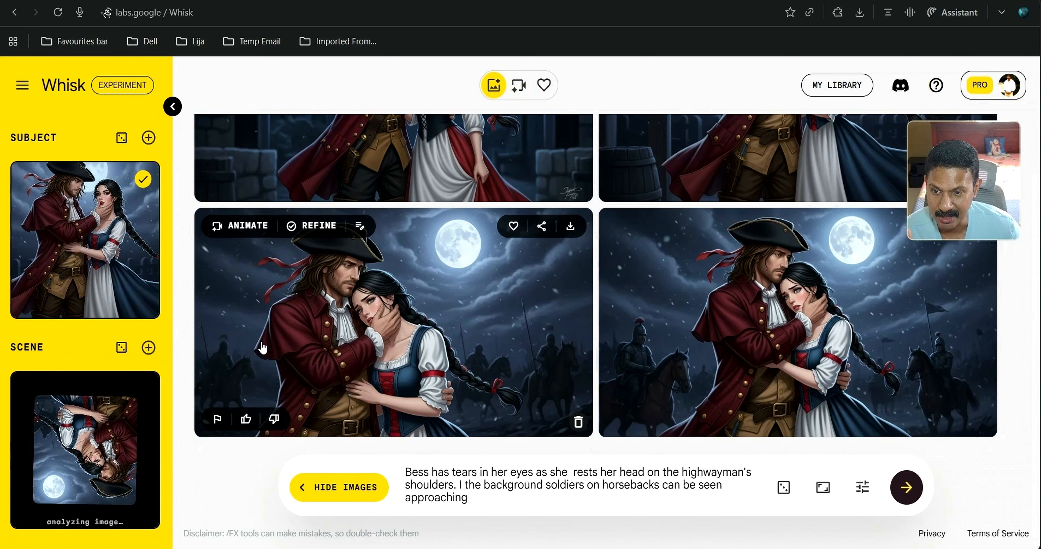
# Examine the generated images and look over the Subject, Scene and Style reference slots.
pyautogui.scroll(3, 313, 354)
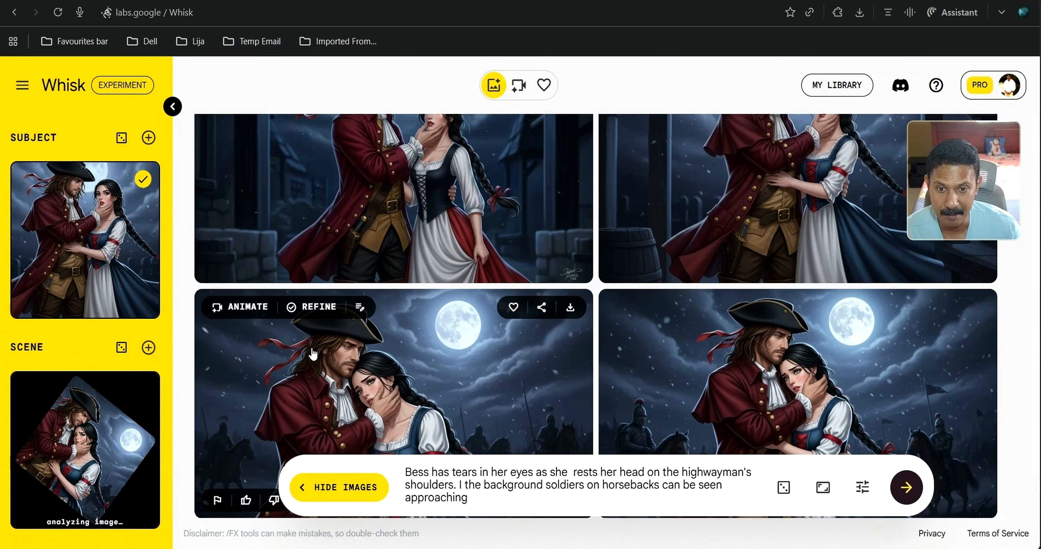
pyautogui.scroll(-2, 416, 272)
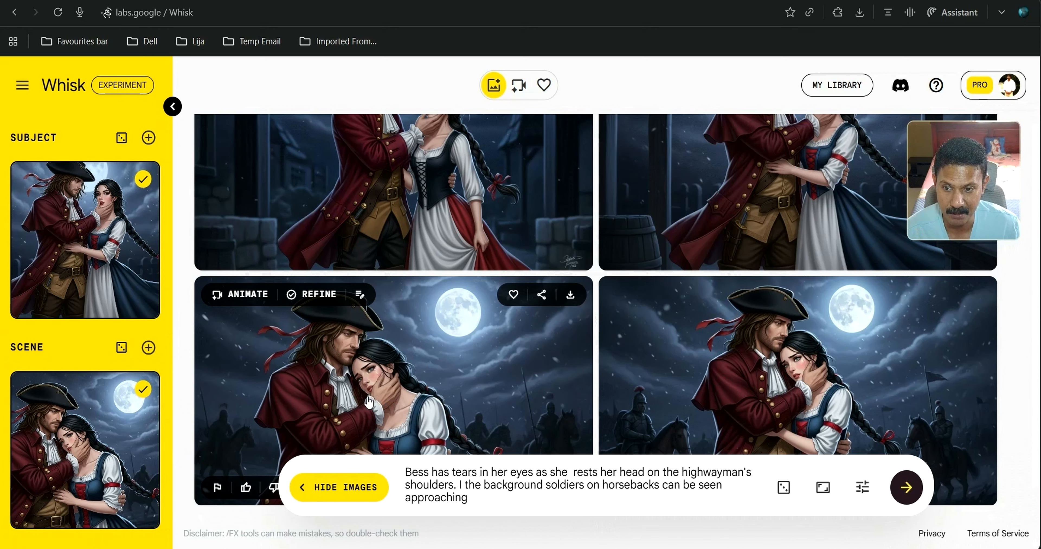
pyautogui.scroll(-2, 368, 401)
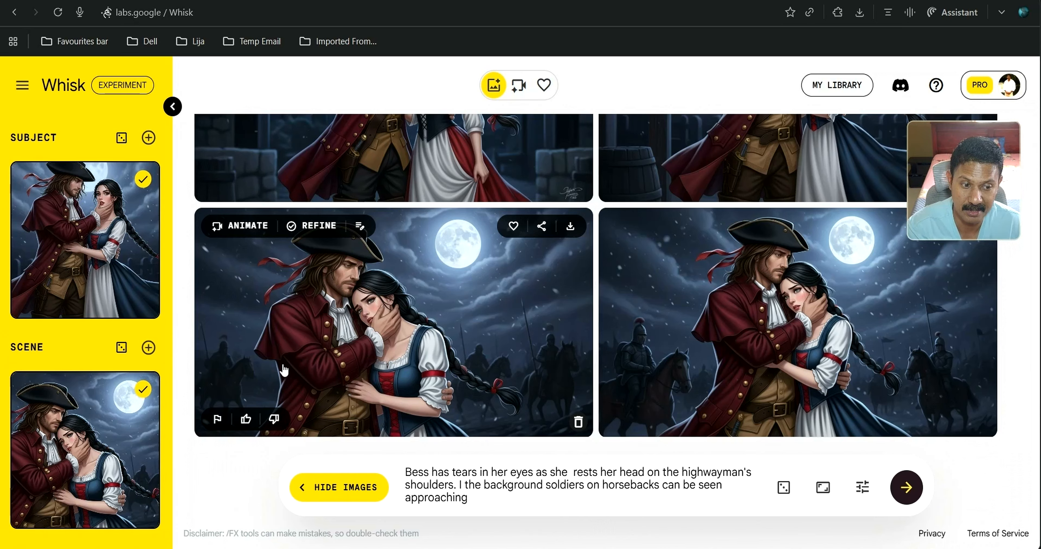
pyautogui.moveTo(127, 439)
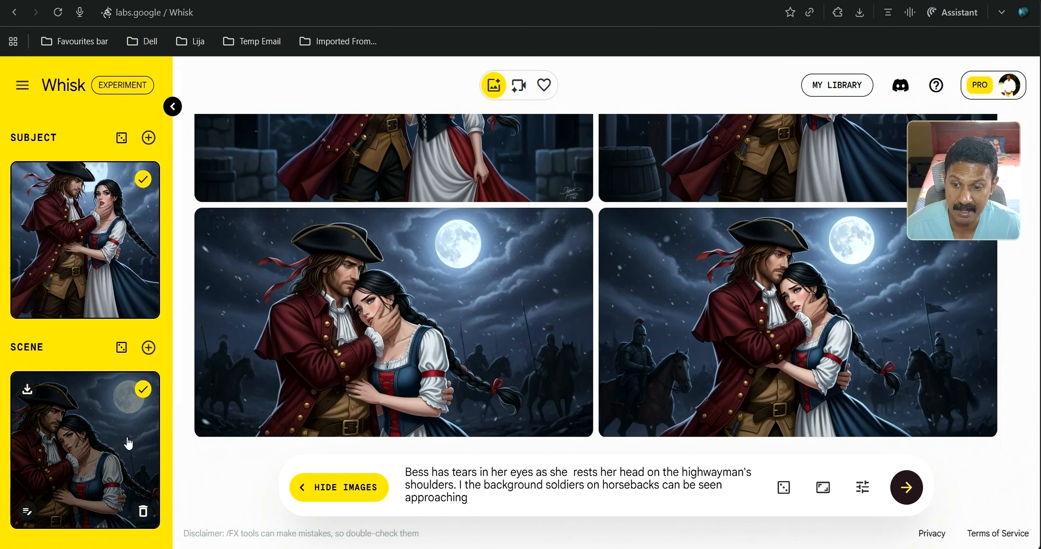
pyautogui.scroll(-2, 134, 424)
pyautogui.scroll(2, 123, 402)
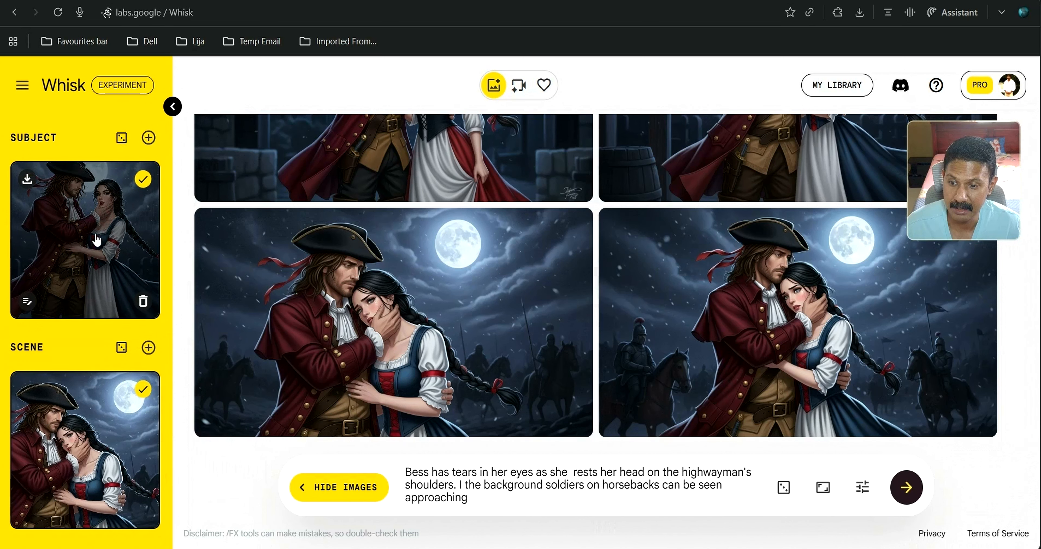
pyautogui.scroll(-4, 92, 251)
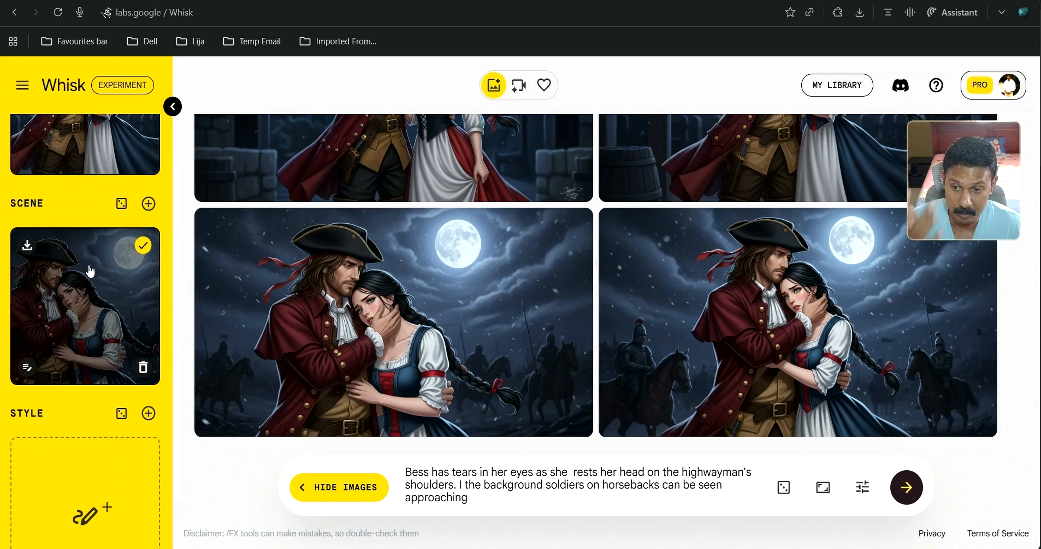
pyautogui.scroll(4, 90, 271)
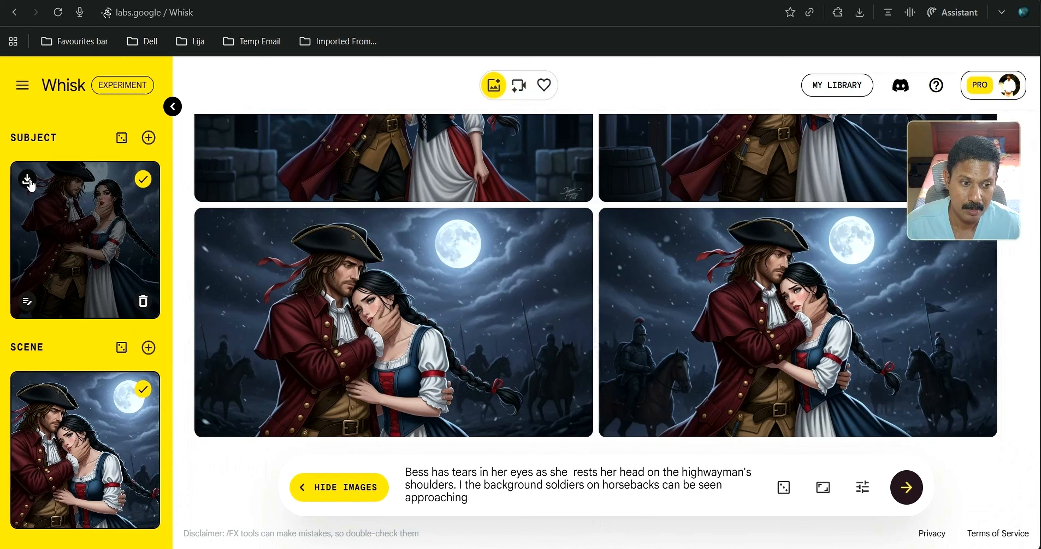
# Download the Subject reference image and the Scene reference image of the highwayman and Bess.
pyautogui.scroll(-2, 88, 261)
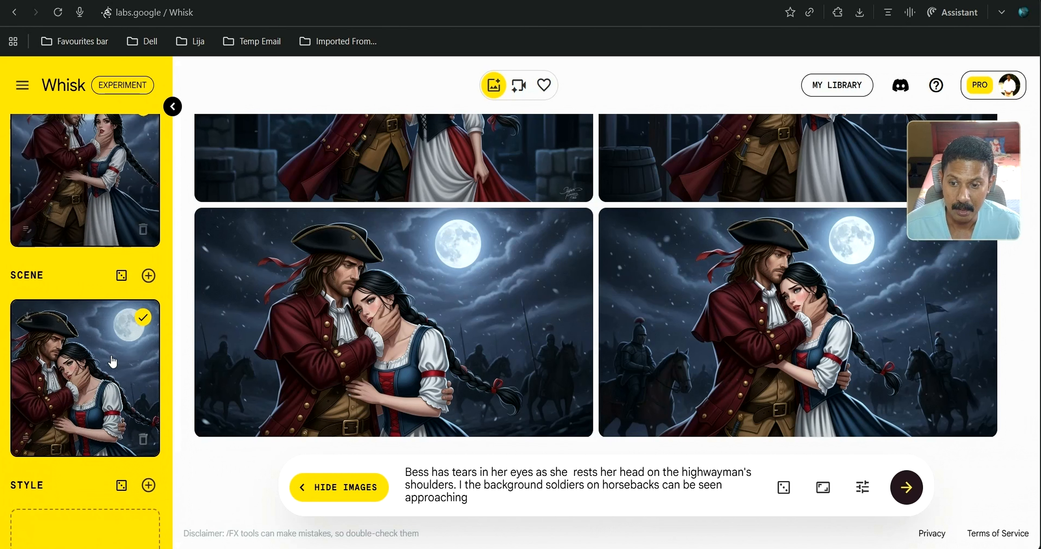
pyautogui.scroll(-2, 104, 373)
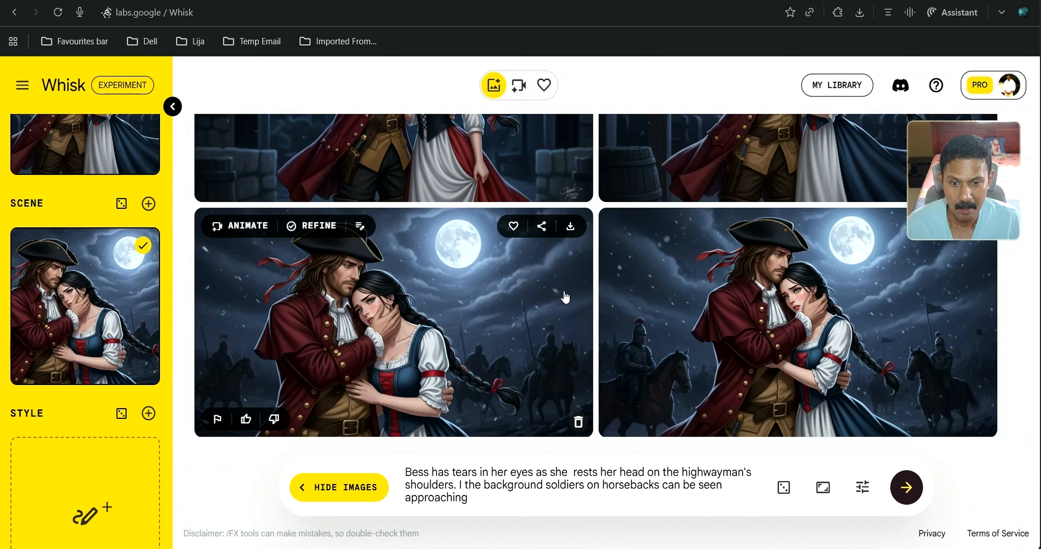
pyautogui.scroll(2, 565, 297)
pyautogui.scroll(4, 108, 244)
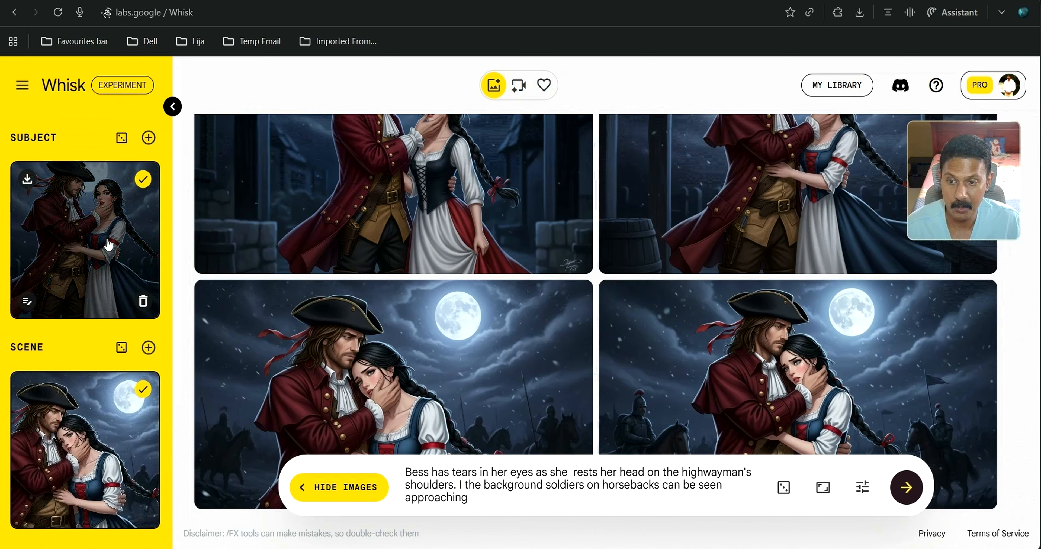
pyautogui.scroll(-2, 106, 249)
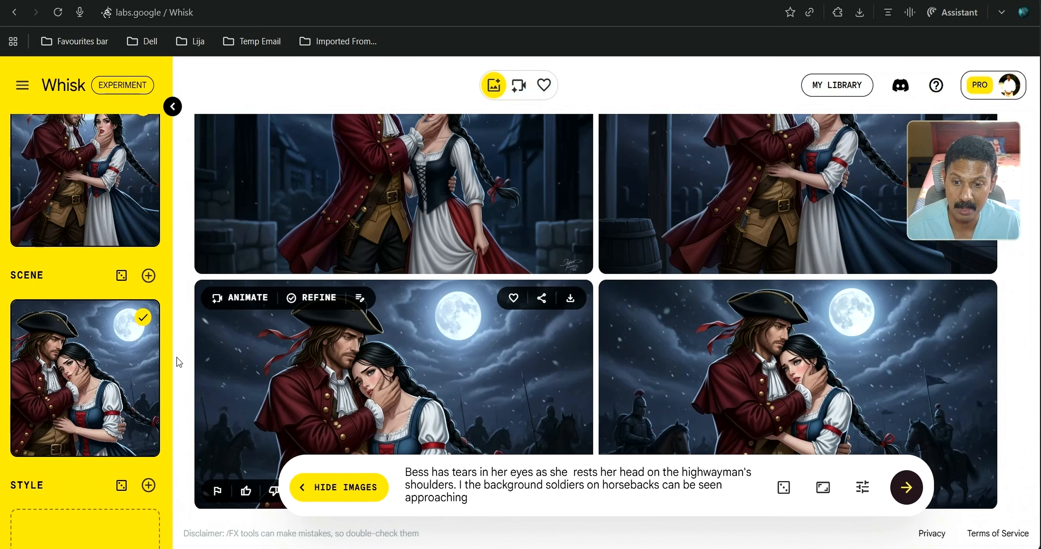
pyautogui.moveTo(139, 364)
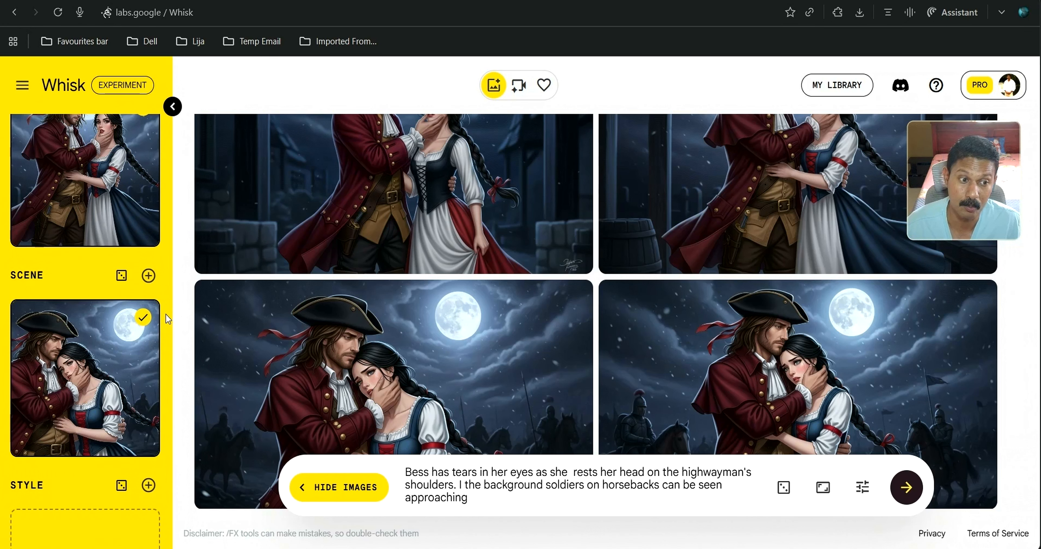
pyautogui.moveTo(143, 327)
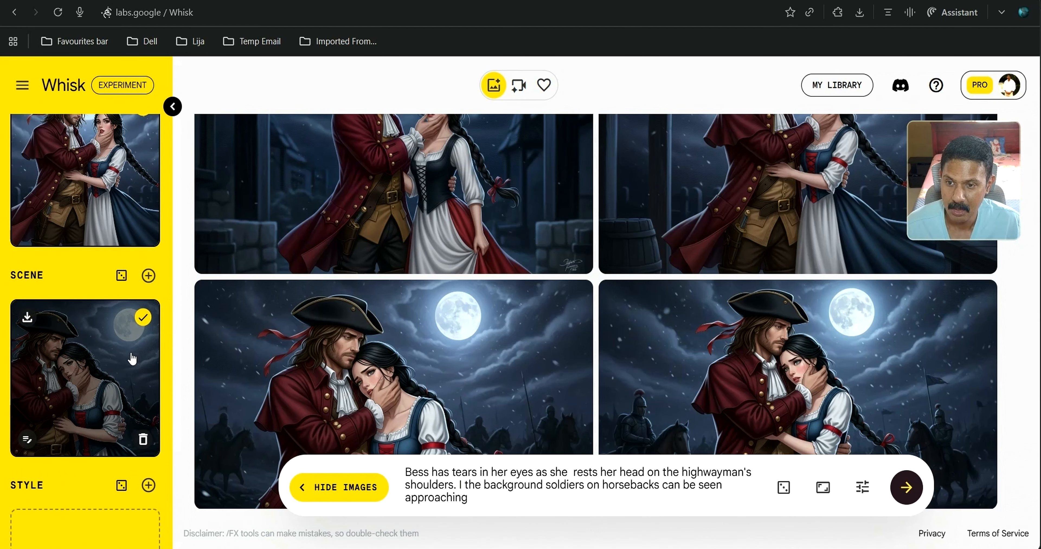
pyautogui.scroll(2, 134, 358)
pyautogui.click(27, 180)
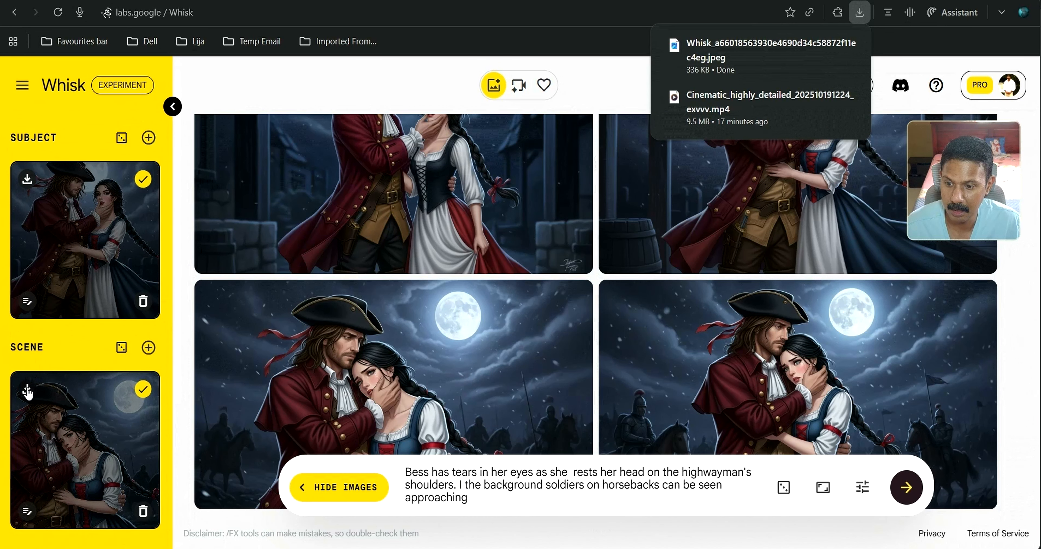
pyautogui.click(27, 390)
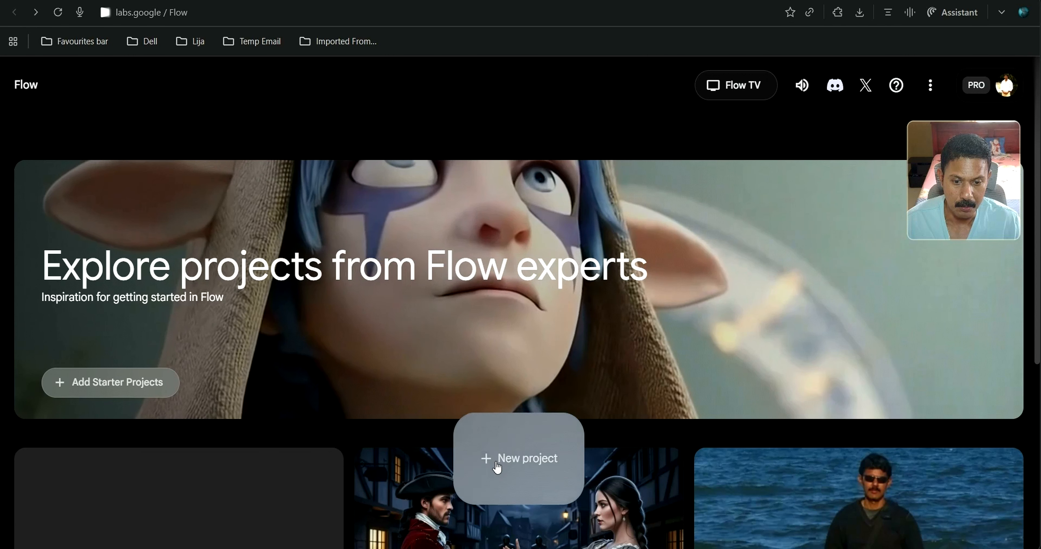
# Create a new project in Flow and set its generation mode to Frames to Video.
pyautogui.click(496, 465)
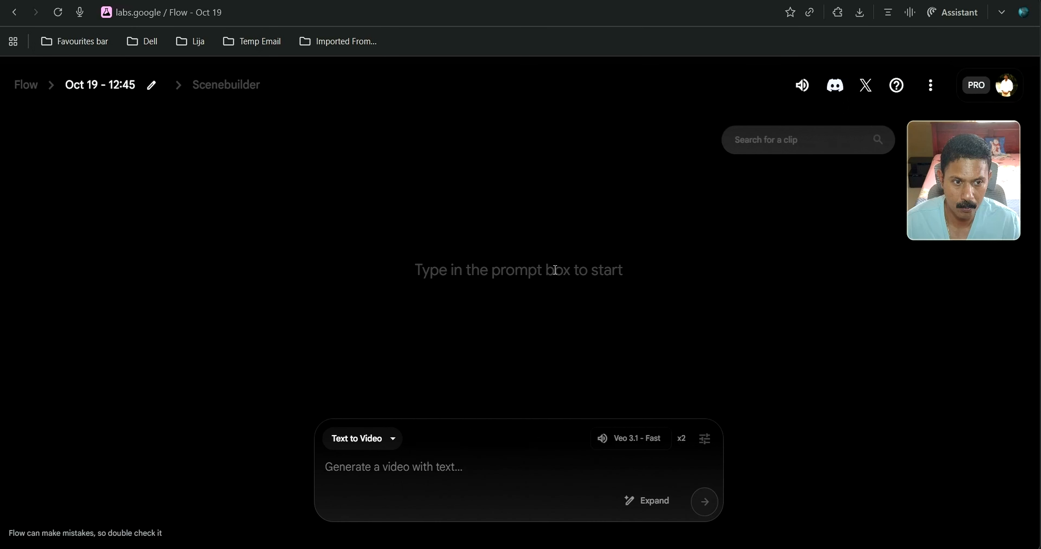
pyautogui.click(392, 439)
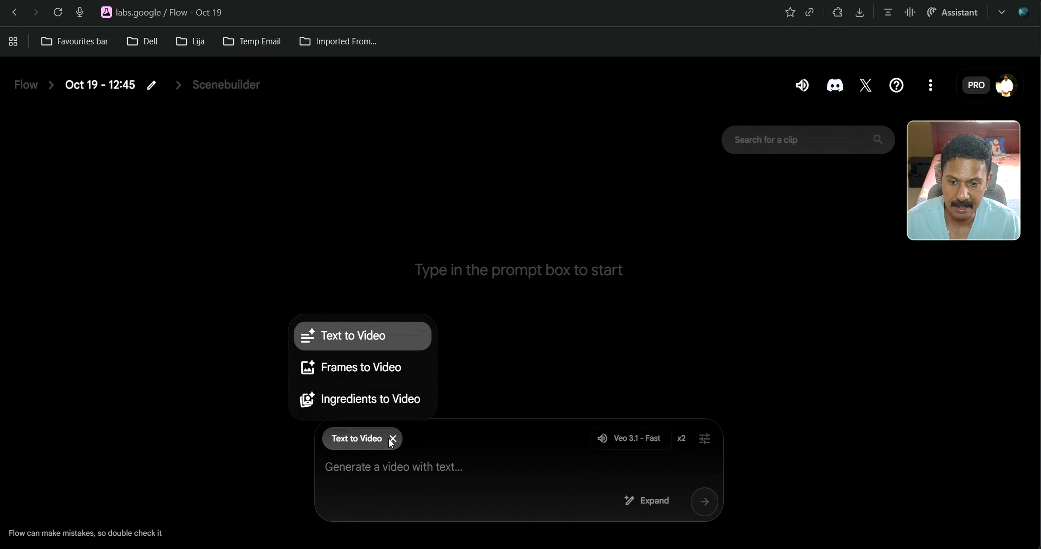
pyautogui.click(358, 374)
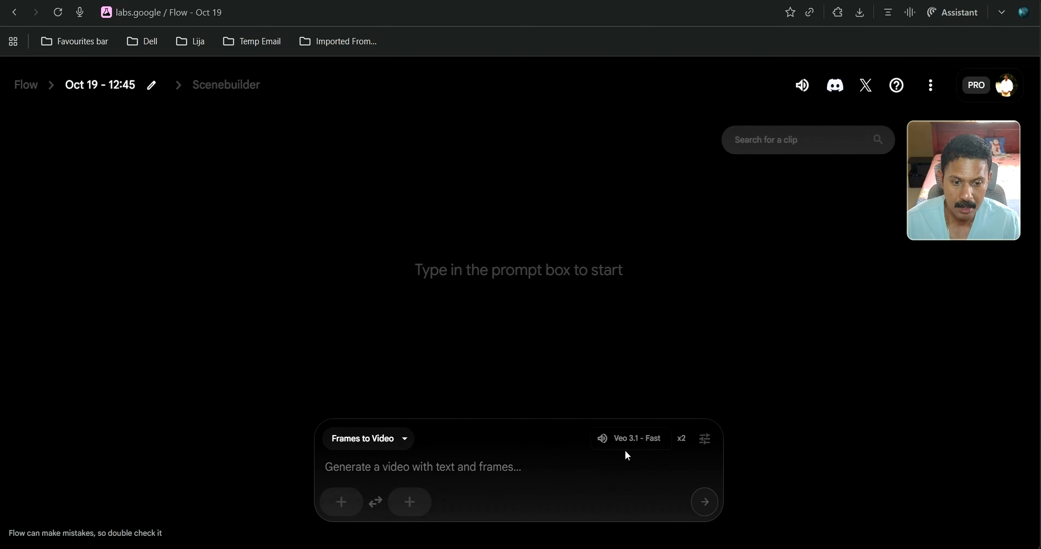
# Review the generation settings, the selectable Veo models and the available video modes without changing them.
pyautogui.click(630, 440)
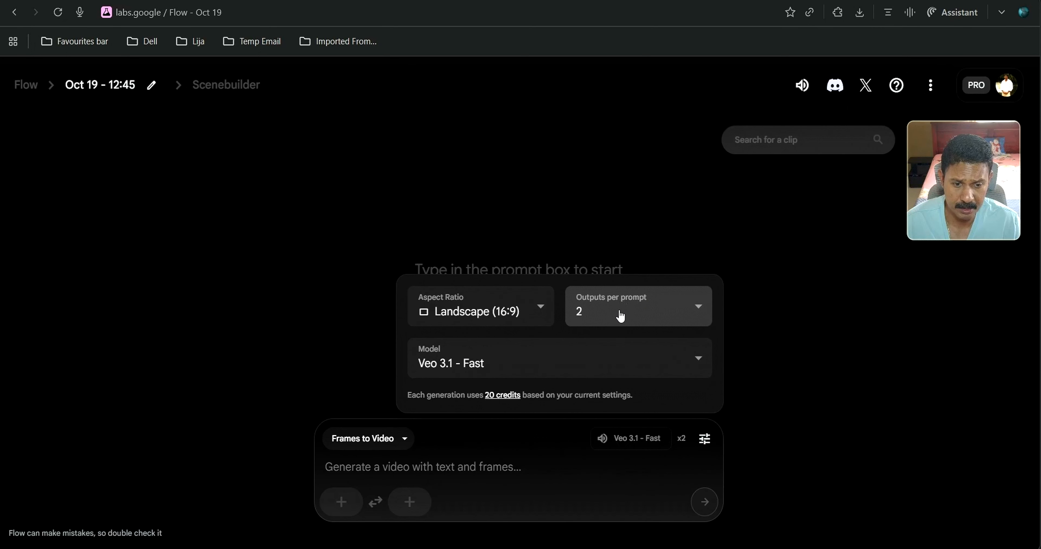
pyautogui.click(622, 357)
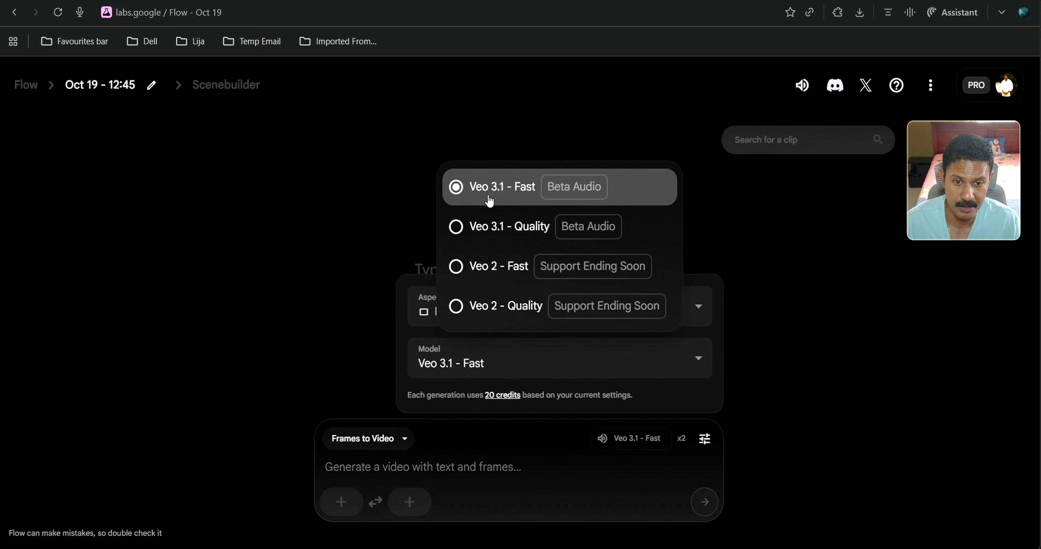
pyautogui.click(346, 251)
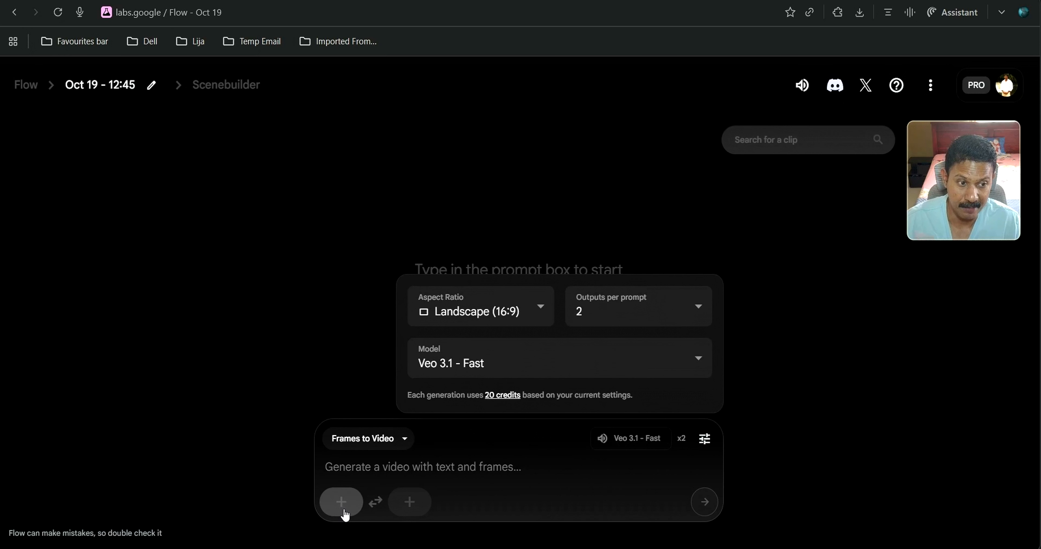
pyautogui.click(386, 439)
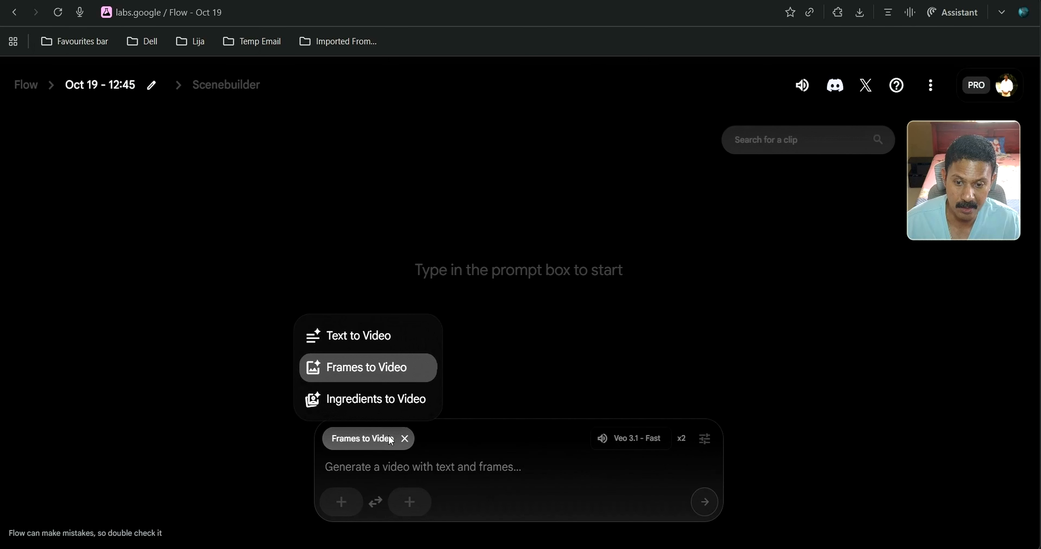
pyautogui.click(610, 376)
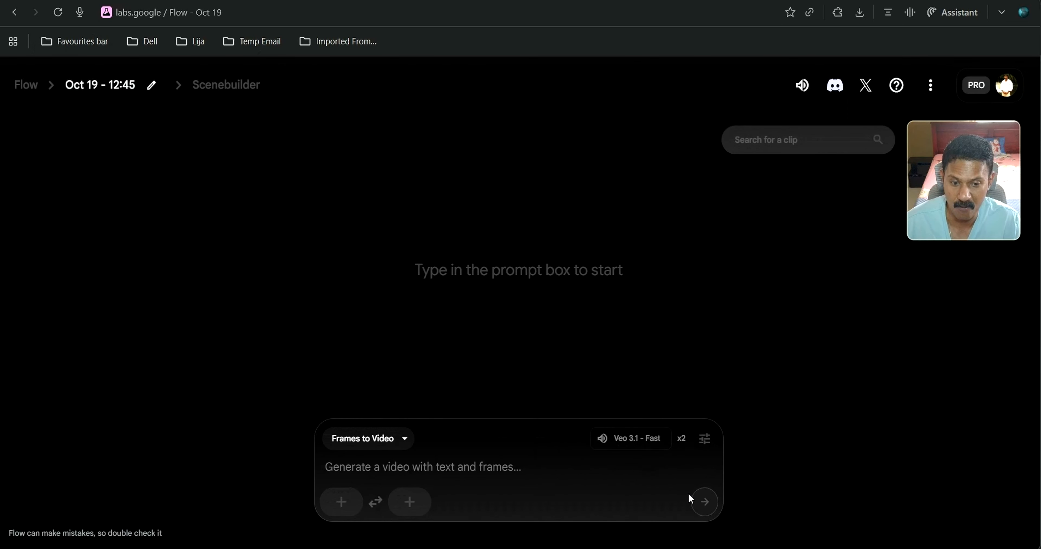
# Upload the Subject image downloaded from Whisk as the start frame, cropped and saved in Landscape format.
pyautogui.click(340, 504)
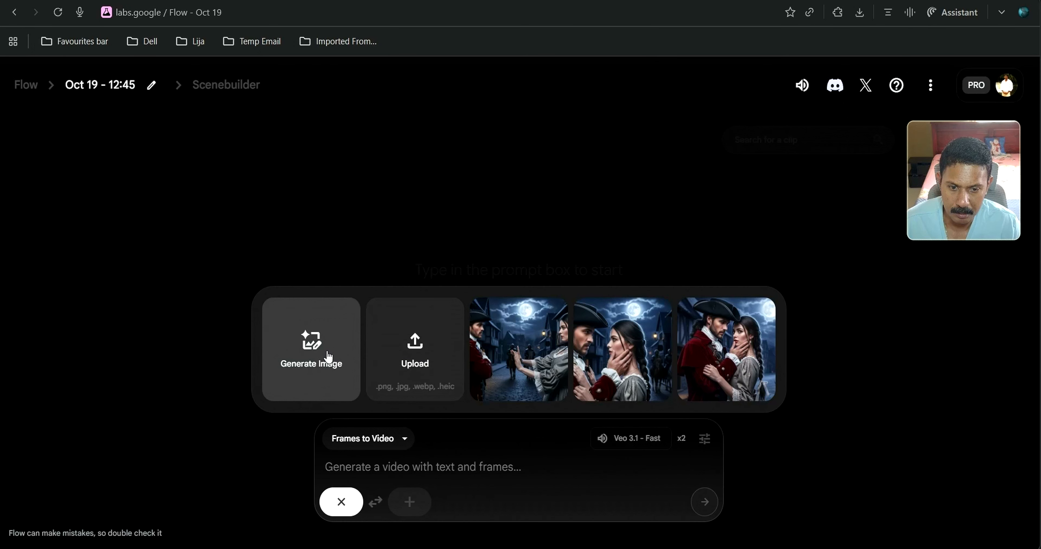
pyautogui.click(410, 352)
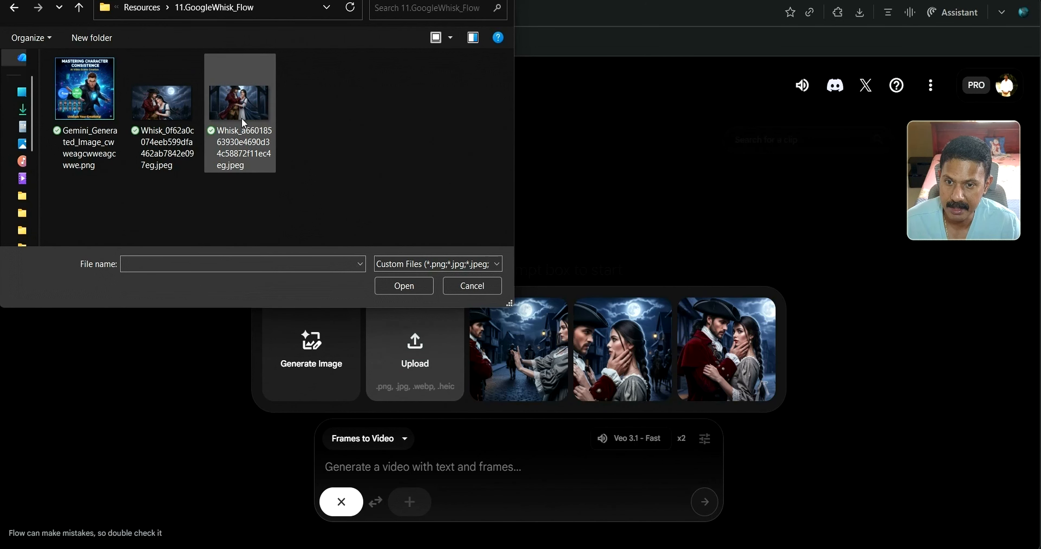
pyautogui.doubleClick(227, 109)
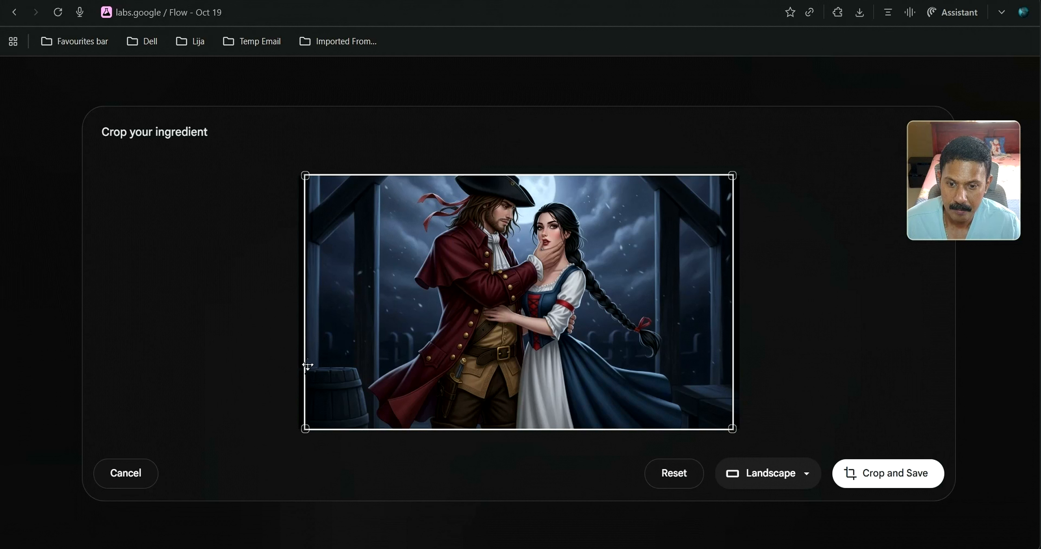
pyautogui.moveTo(306, 428); pyautogui.dragTo(302, 430)
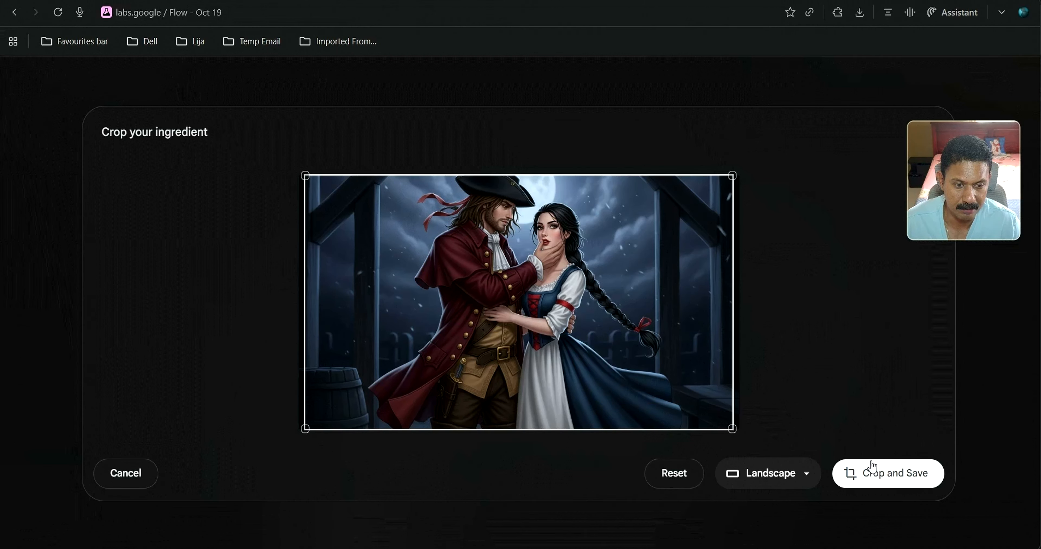
pyautogui.click(866, 477)
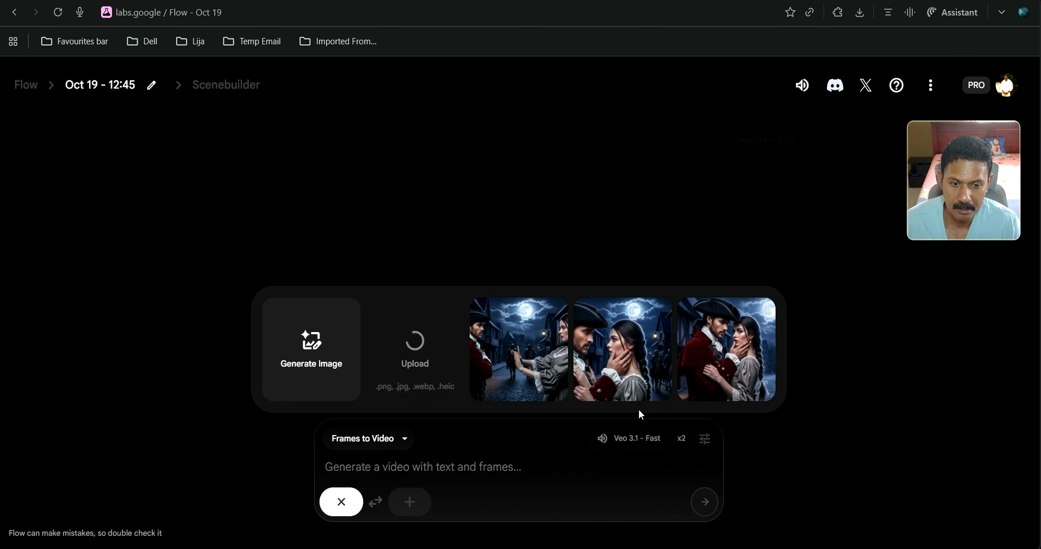
pyautogui.moveTo(627, 358)
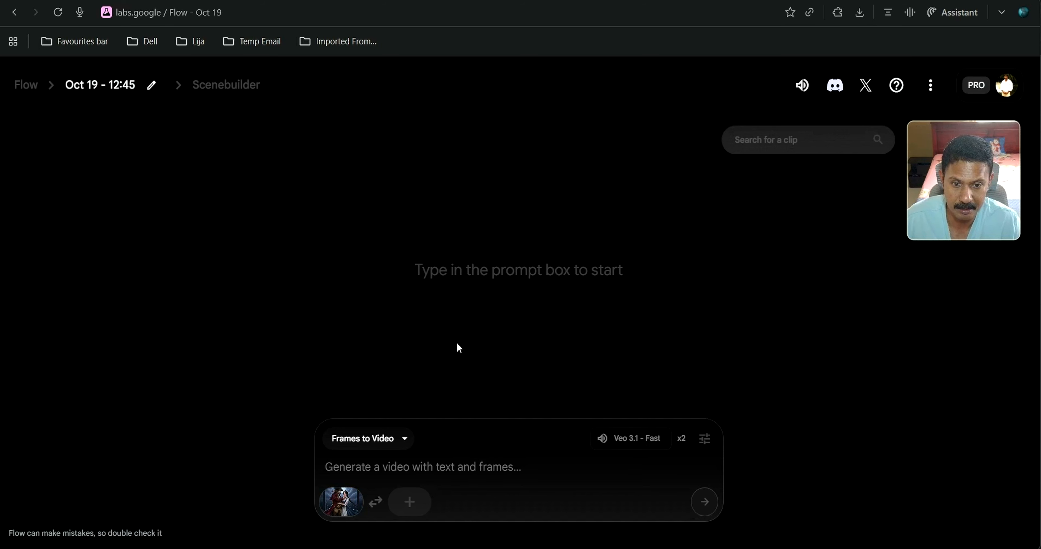
# Enter the prompt beginning "The wind can be heard howling..the highwayman gently caresses Bess's cheeks", including their dialogue and ending "Bess sighs", and generate the videos.
pyautogui.moveTo(343, 507)
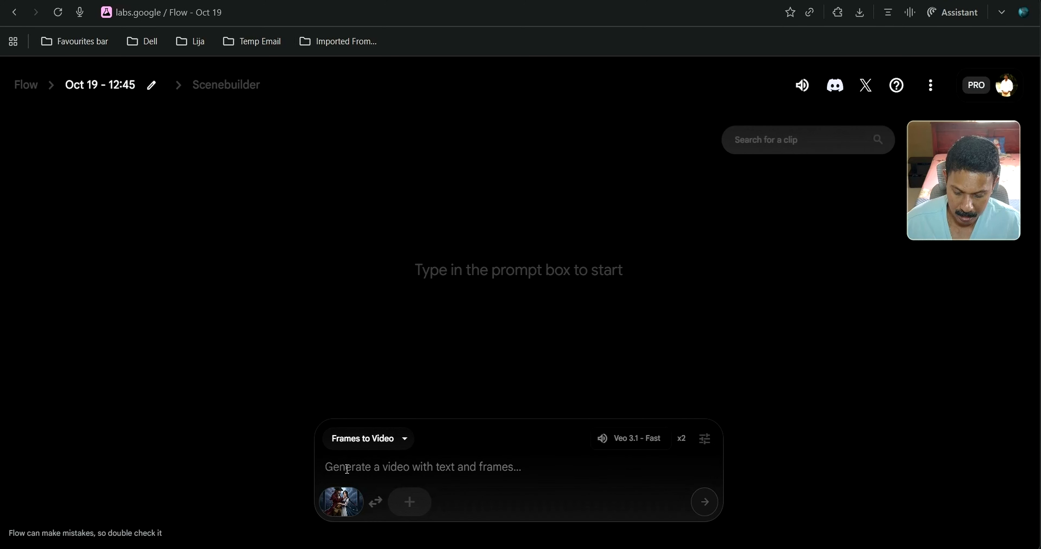
pyautogui.write('"The wind can be heard howling..the highwayman gently caresses Bess\'s cheeks while she beseechingly looks upto him and asks  "Where were you, I have waited so long". The highwayman stares into her eyes lovingly and says " Not as long as I have yearned to see you". Bess sighs')
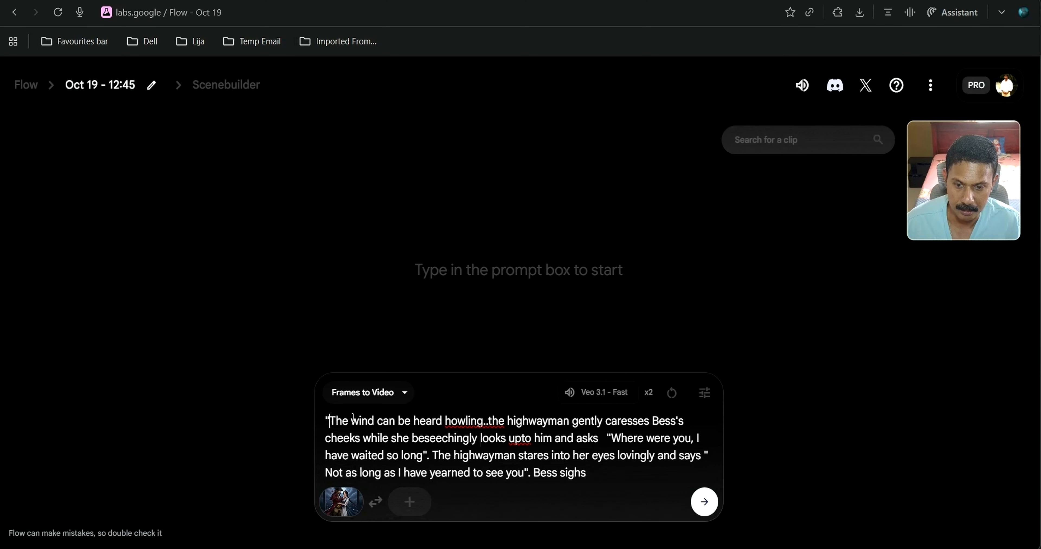
pyautogui.press('Delete')
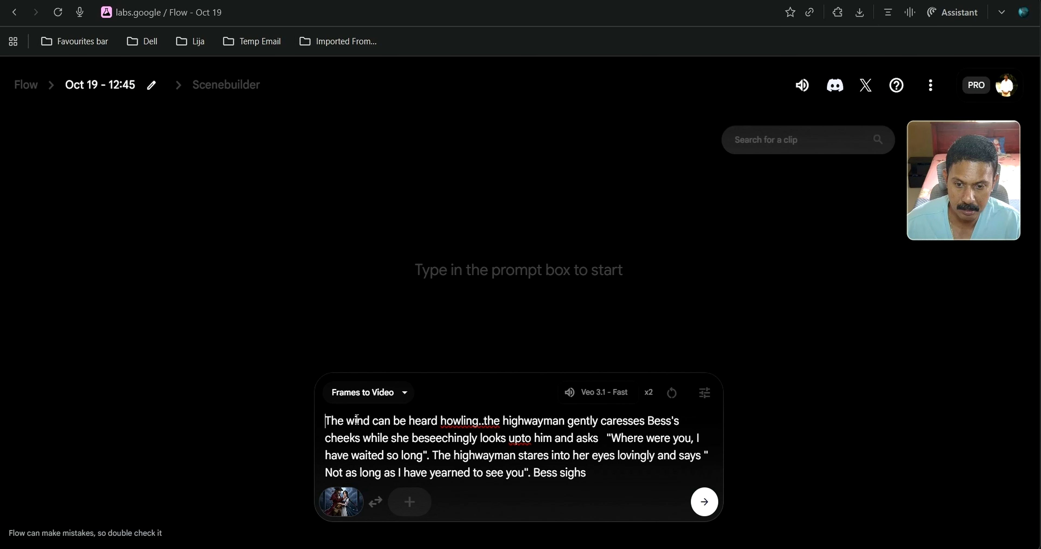
pyautogui.press('Right')
pyautogui.press('Right')
pyautogui.press('Right')
pyautogui.press('Right')
pyautogui.press('Right')
pyautogui.press('Right')
pyautogui.press('Right')
pyautogui.press('Right')
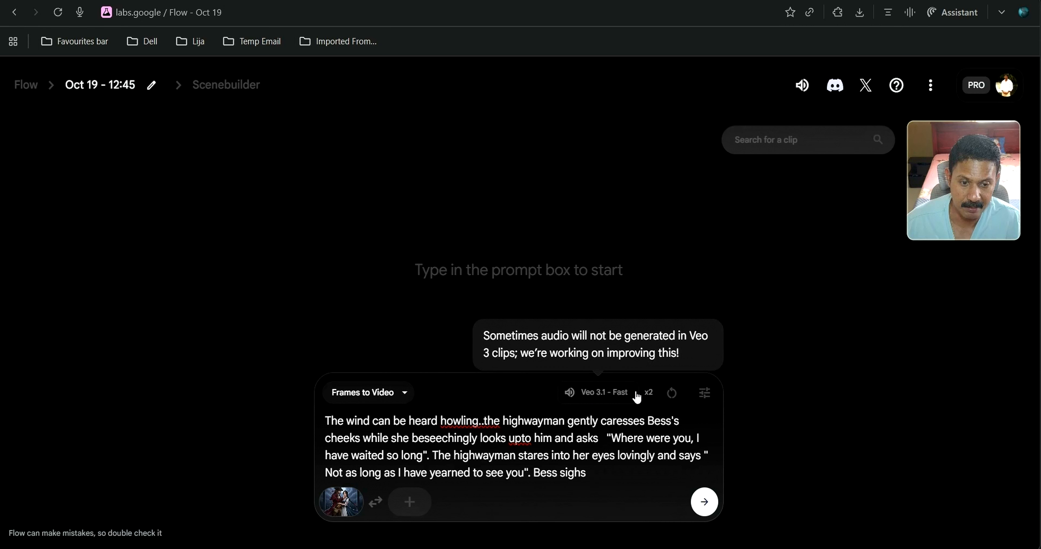
pyautogui.click(705, 504)
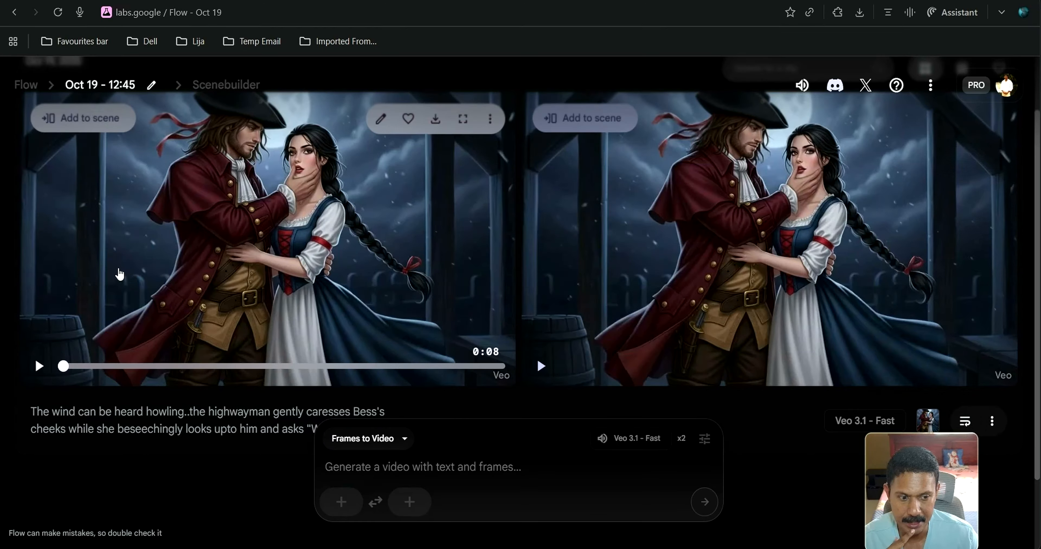
# Play both generated highwayman clips and compare them.
pyautogui.click(39, 366)
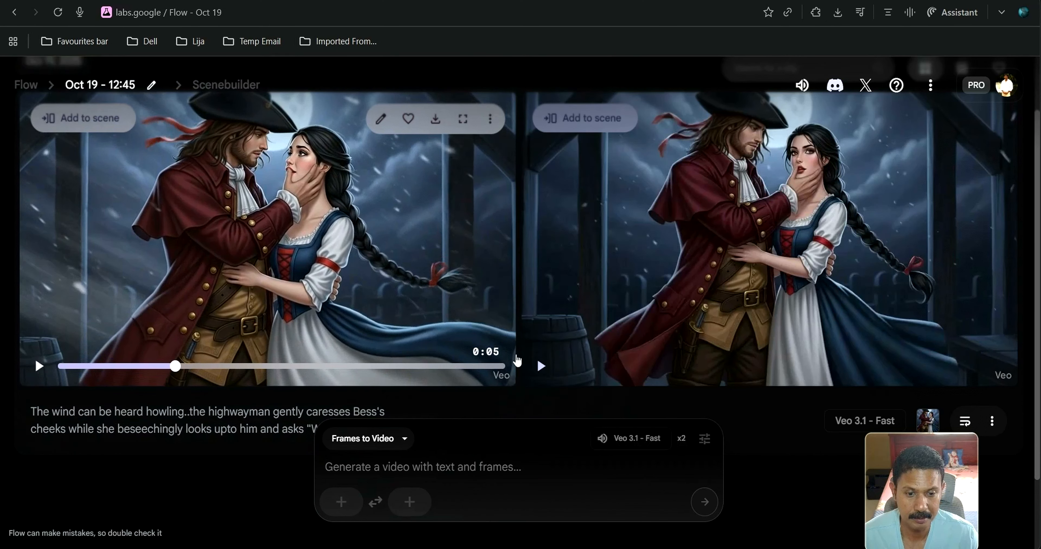
pyautogui.click(541, 365)
pyautogui.click(541, 365)
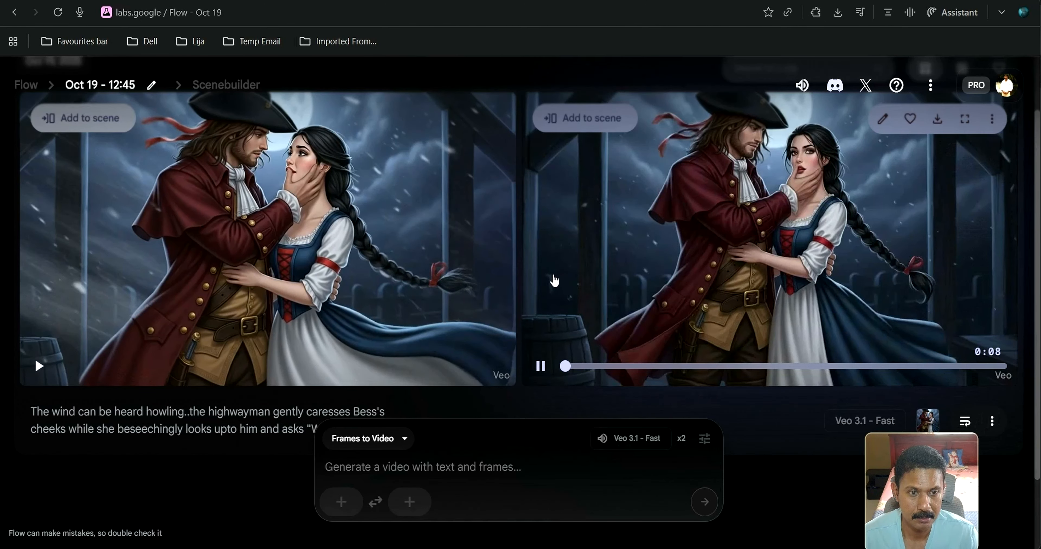
pyautogui.scroll(2, 552, 283)
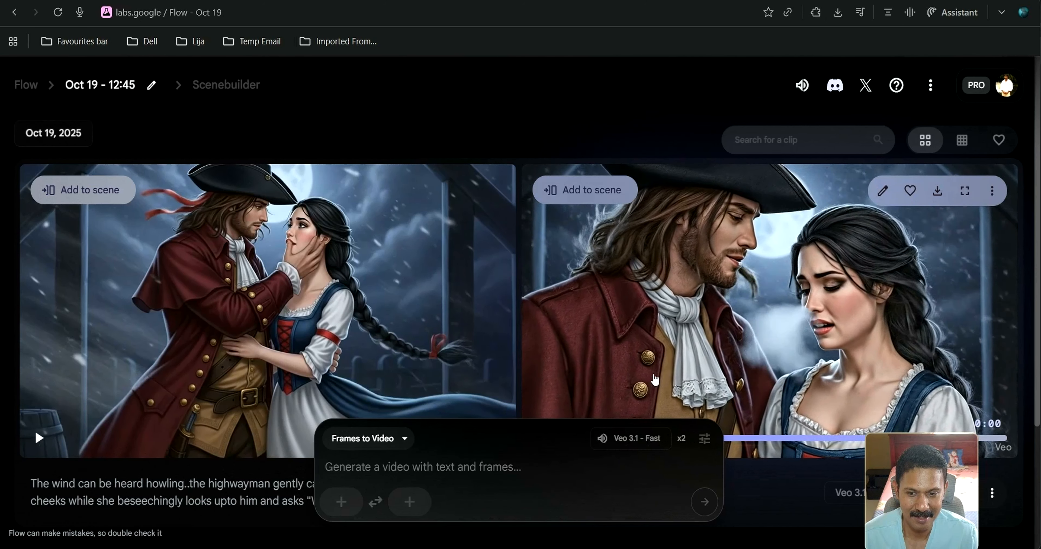
pyautogui.scroll(-2, 657, 398)
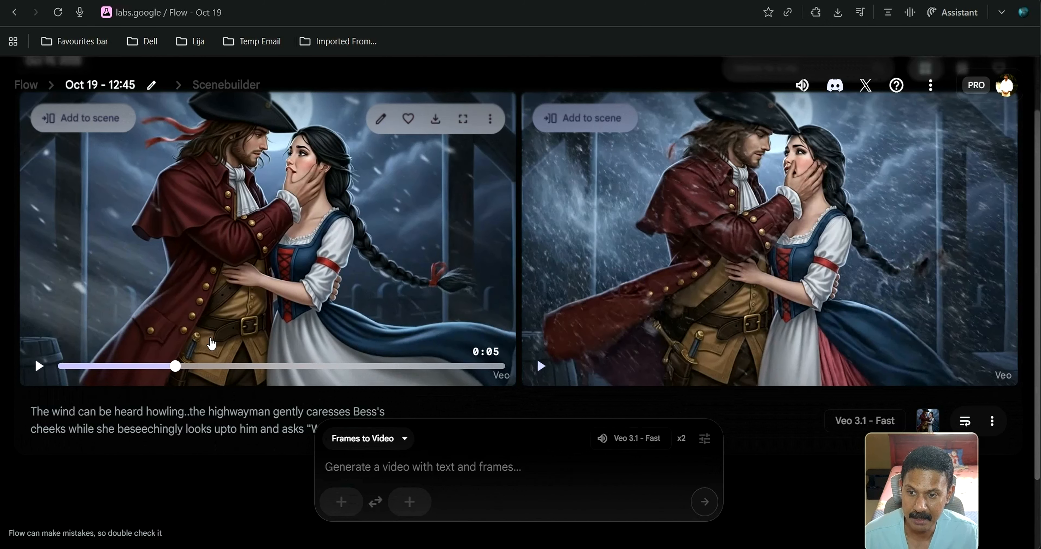
pyautogui.scroll(2, 191, 354)
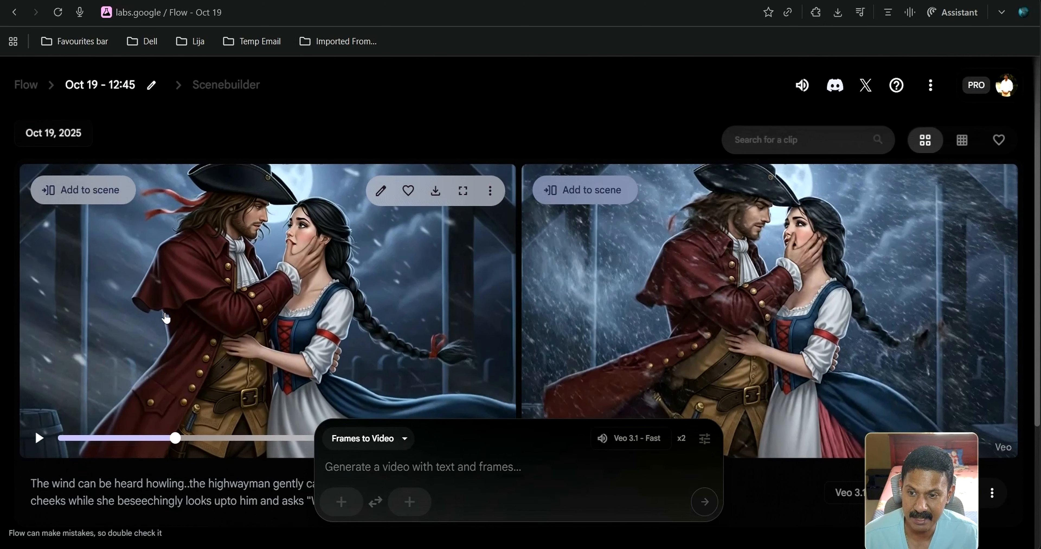
# Add the first generated clip to the scene and set Scenebuilder's generation mode to Frames to Video.
pyautogui.click(68, 198)
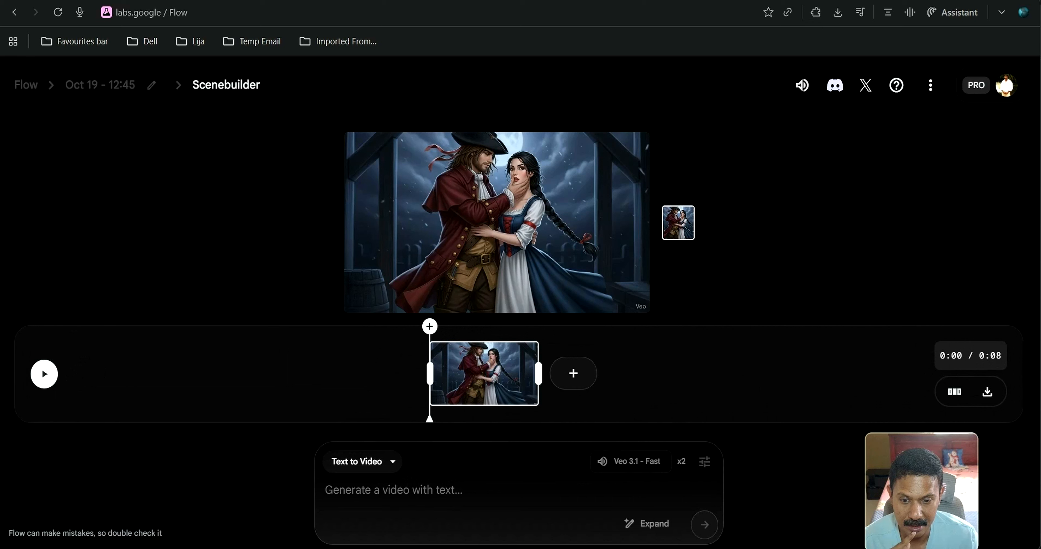
pyautogui.click(394, 464)
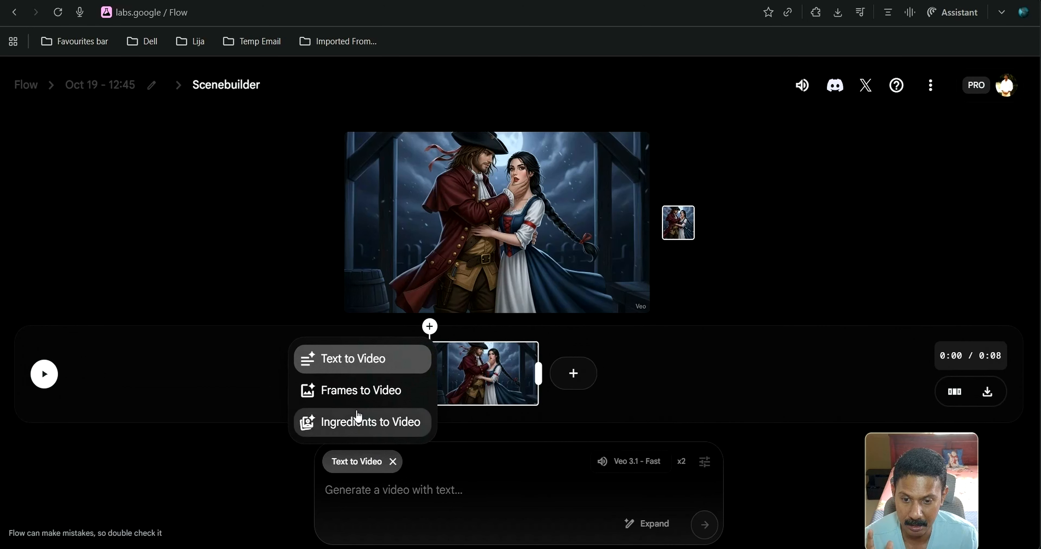
pyautogui.click(360, 393)
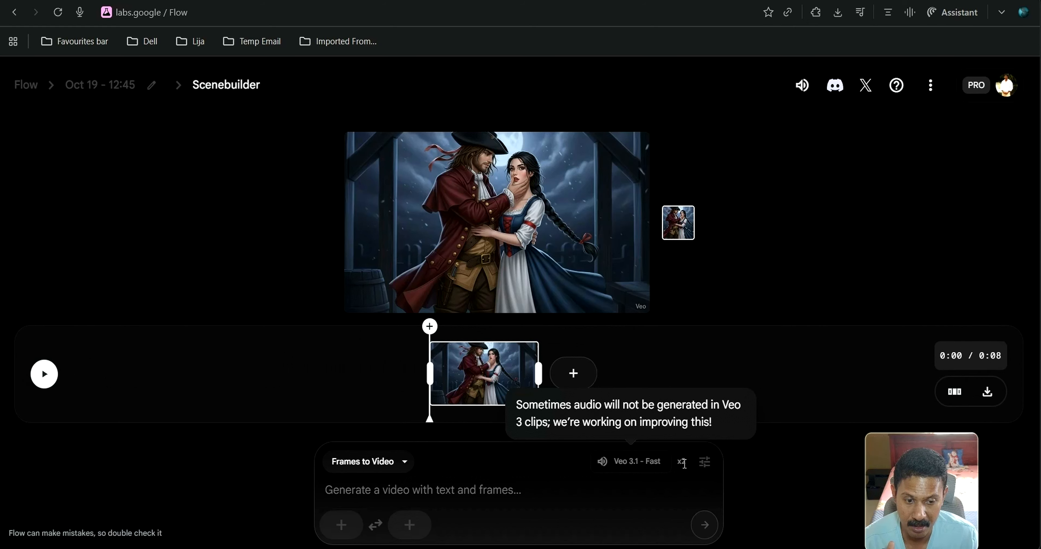
# Upload the Whisk image of the embracing couple with mounted soldiers as the start frame, cropped and saved in Landscape format.
pyautogui.click(358, 493)
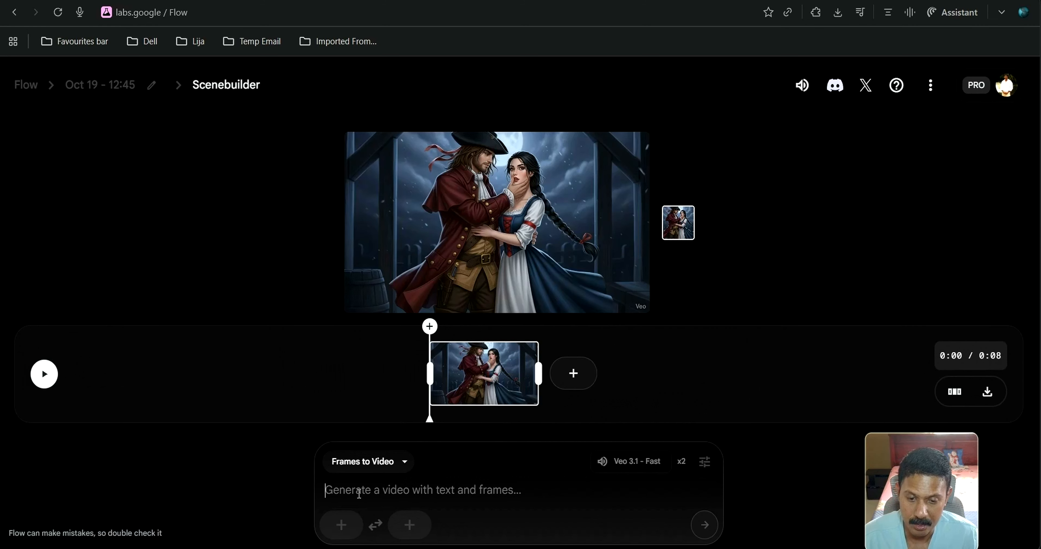
pyautogui.click(344, 532)
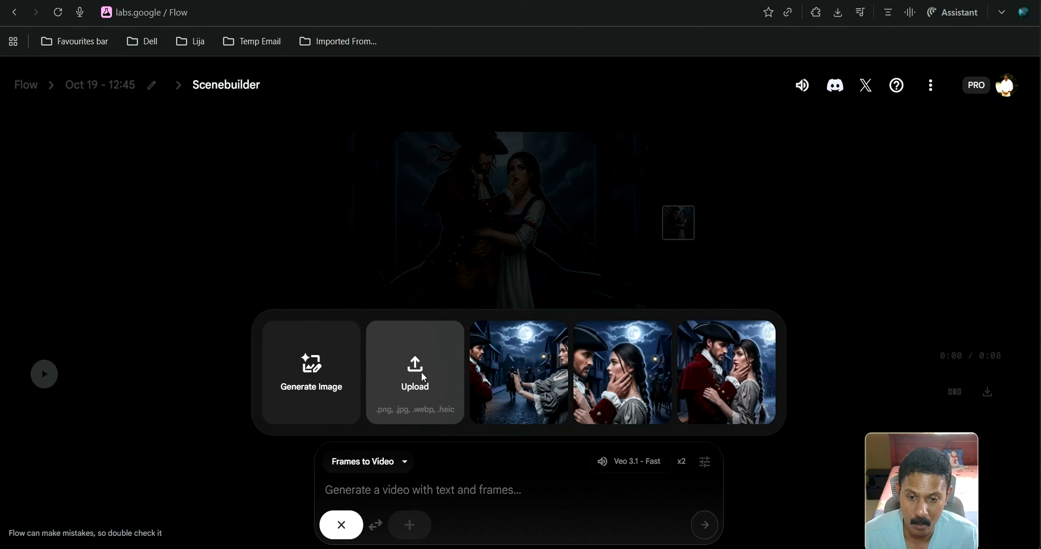
pyautogui.click(421, 371)
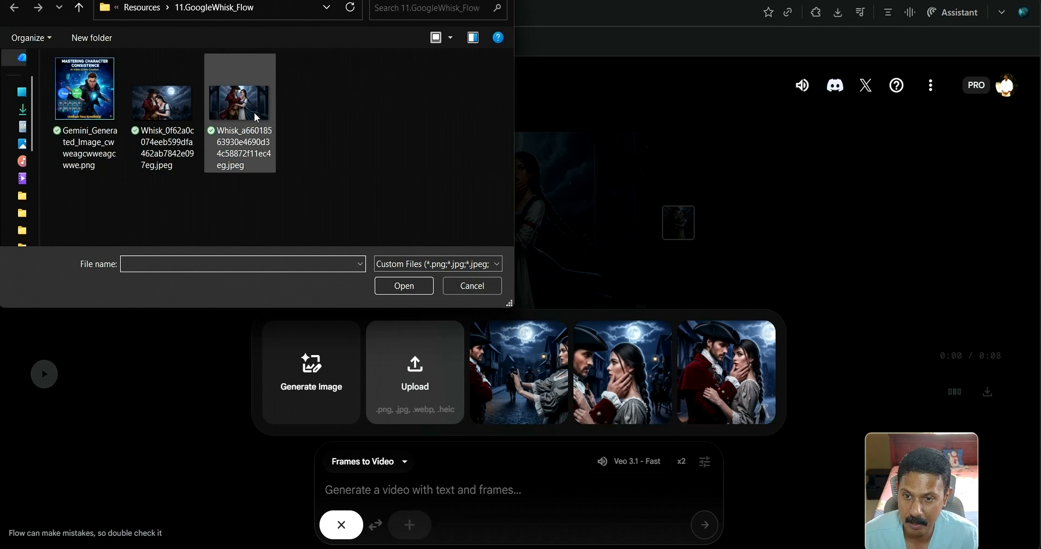
pyautogui.doubleClick(190, 116)
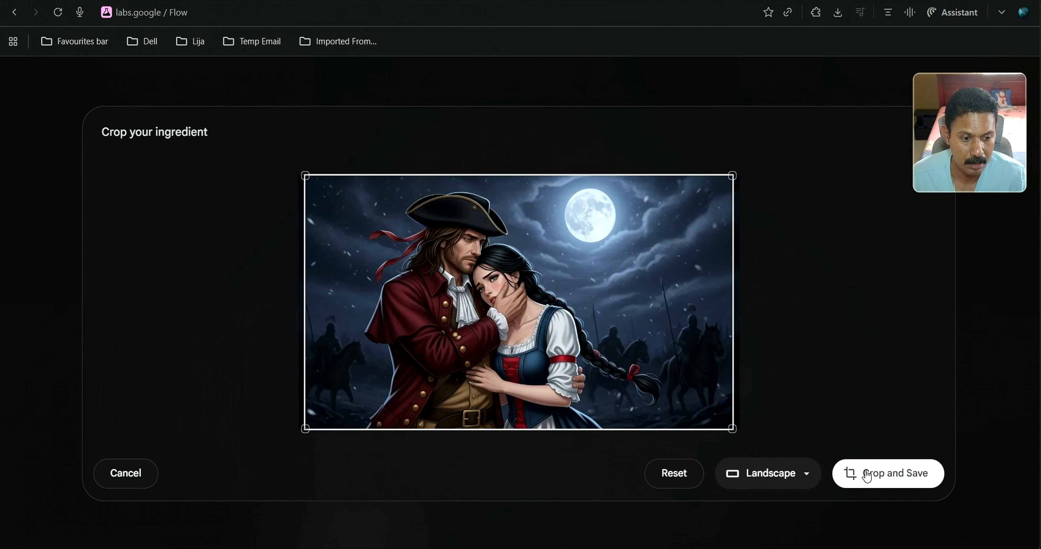
pyautogui.click(866, 475)
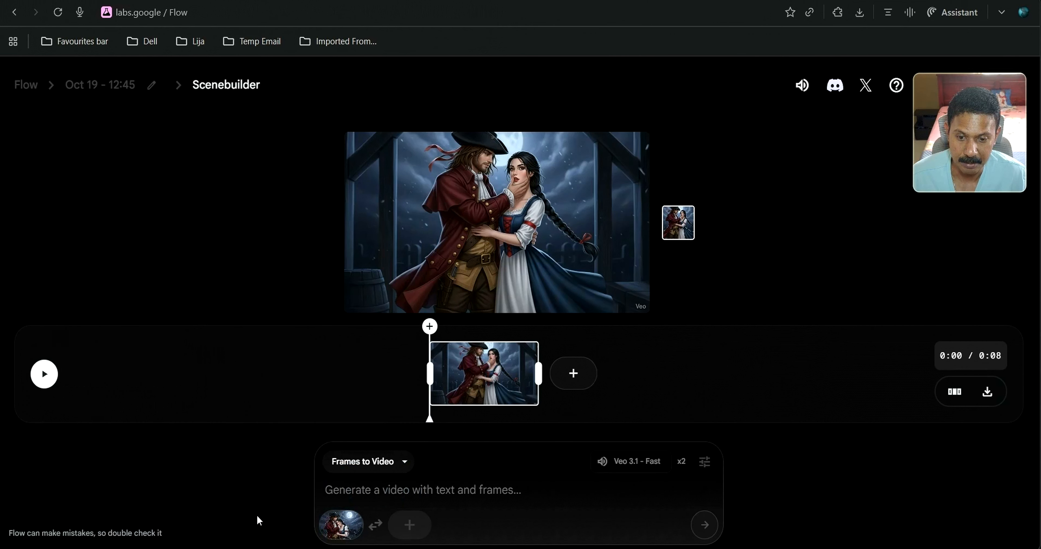
# Enter the prompt "Suddenly both of them hear horse's hooves and soldiers appear in the background...", ending with Bess saying "flee, my love", and generate the videos.
pyautogui.moveTo(329, 538)
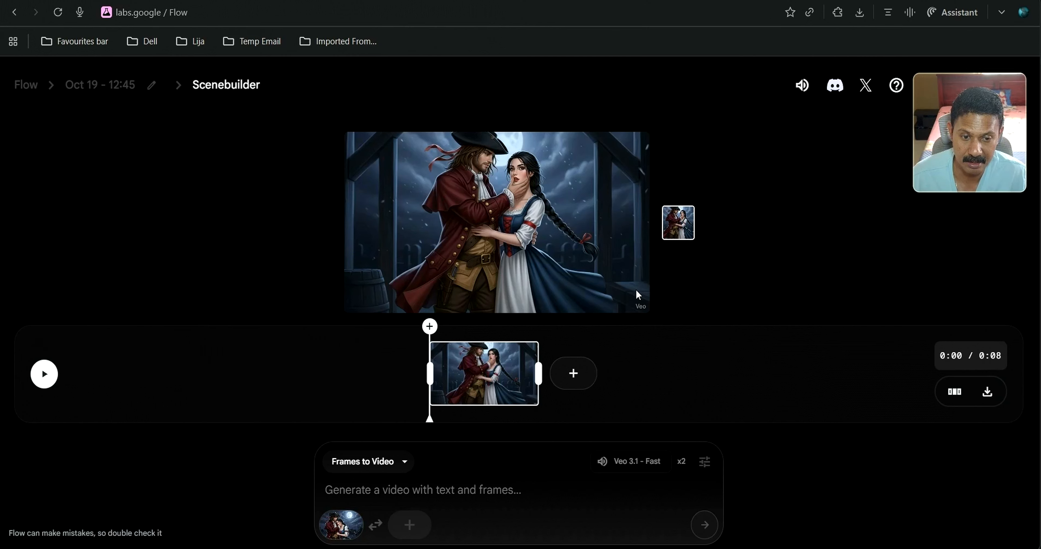
pyautogui.click(416, 491)
pyautogui.write('Suddenly both of them hear horse\'s hooves and soldiers appear in the background. Bess lovingly pushes the reluctant to go highway away from her with a tear in her eye saying " flee, my love". "')
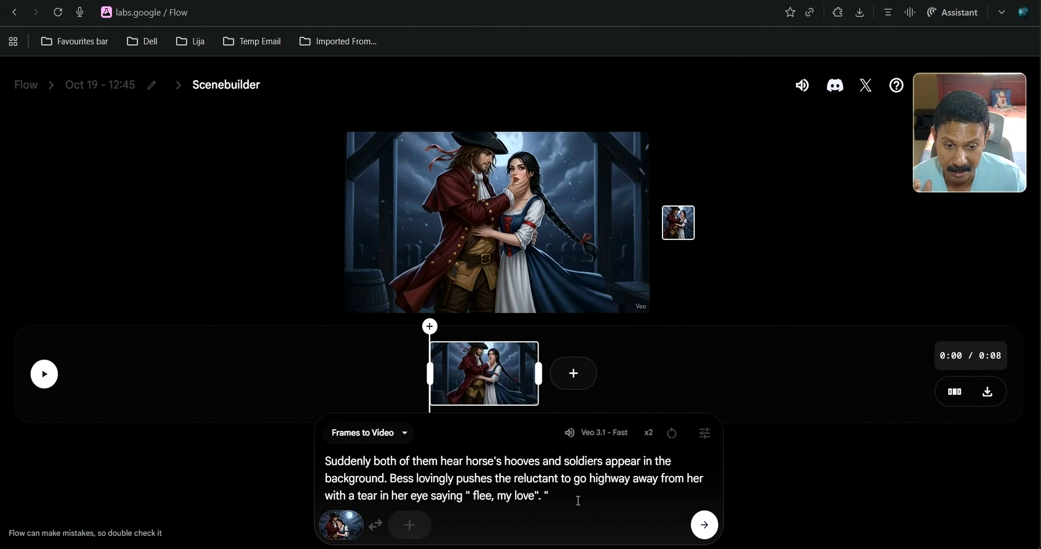
pyautogui.click(630, 478)
pyautogui.write('man')
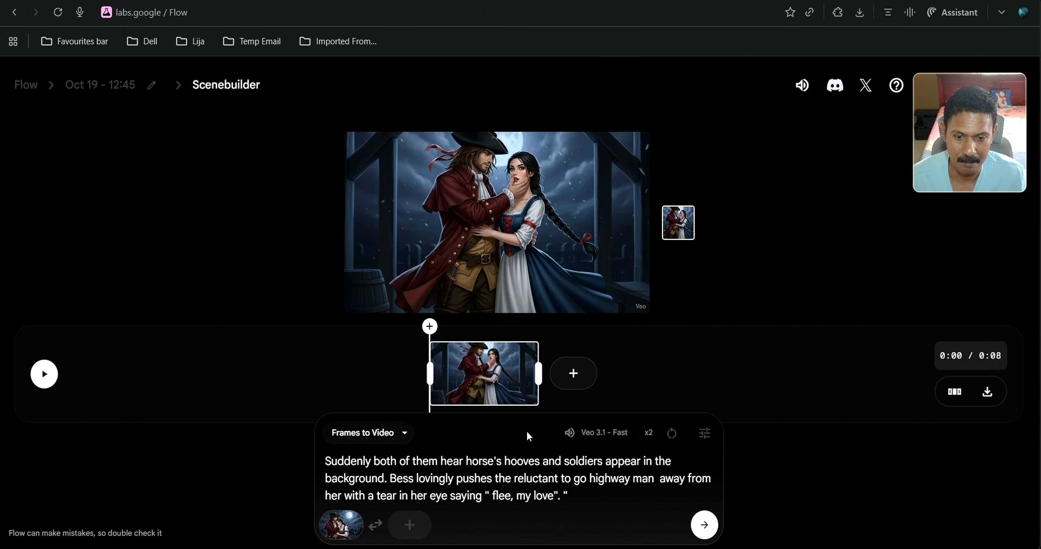
pyautogui.click(705, 526)
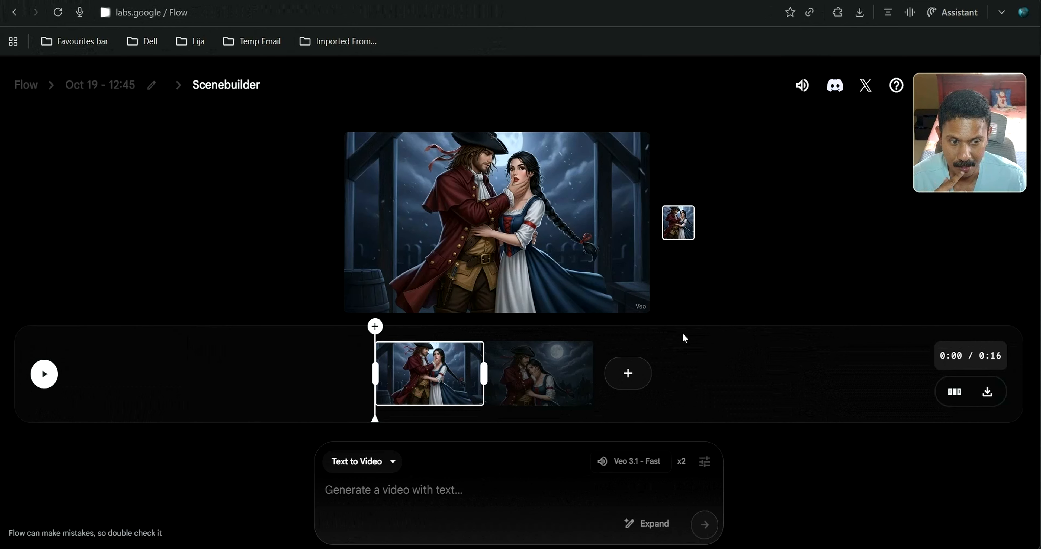
# Preview the new clip in the scene, return to the project's clips and remove the second soldiers clip from the scene.
pyautogui.click(543, 372)
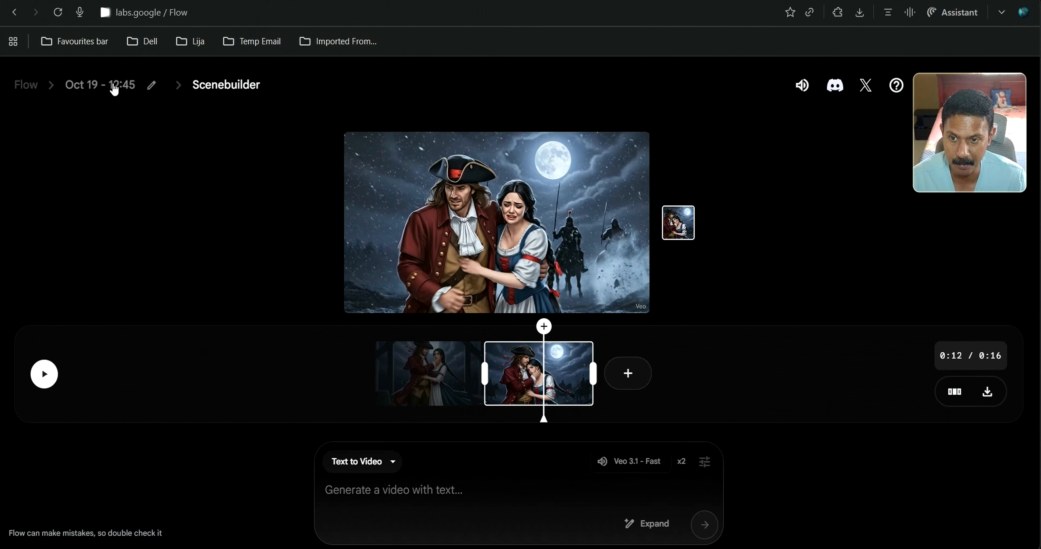
pyautogui.click(119, 93)
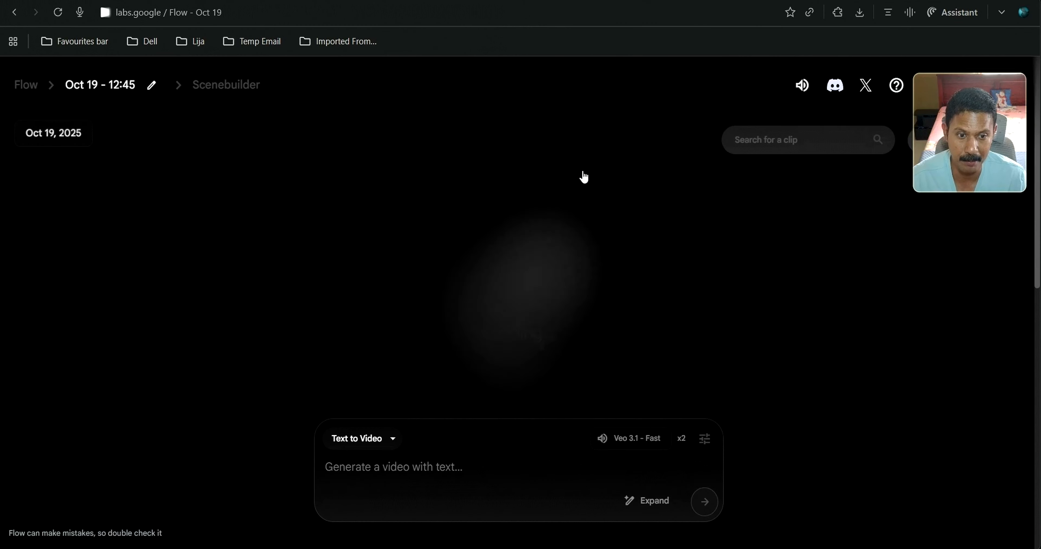
pyautogui.scroll(-6, 553, 200)
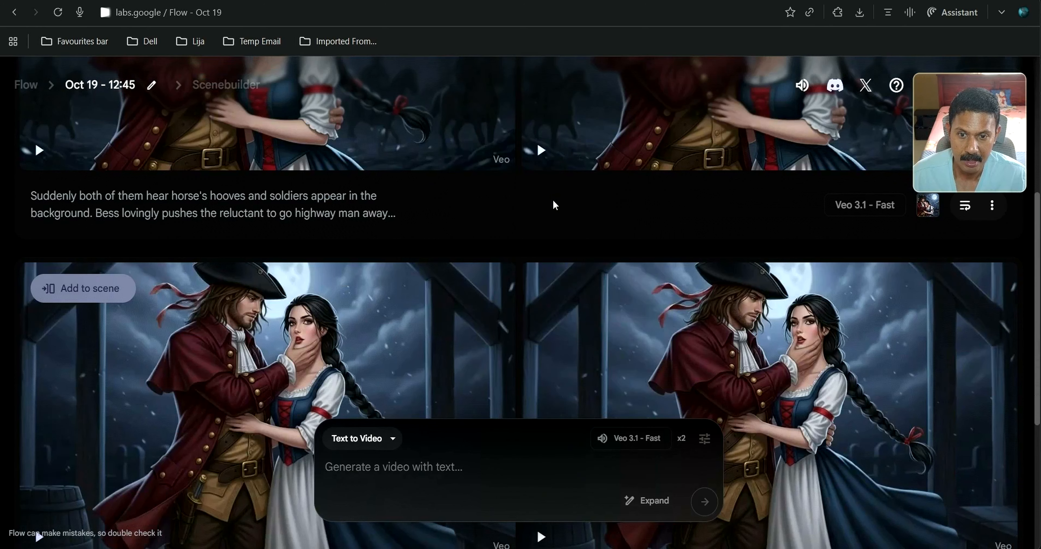
pyautogui.scroll(5, 553, 199)
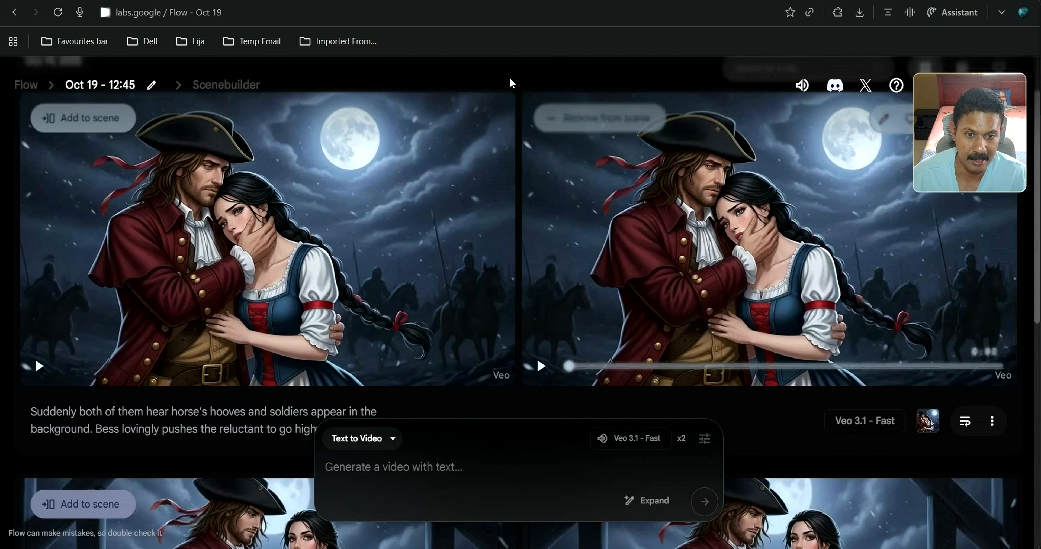
pyautogui.click(552, 119)
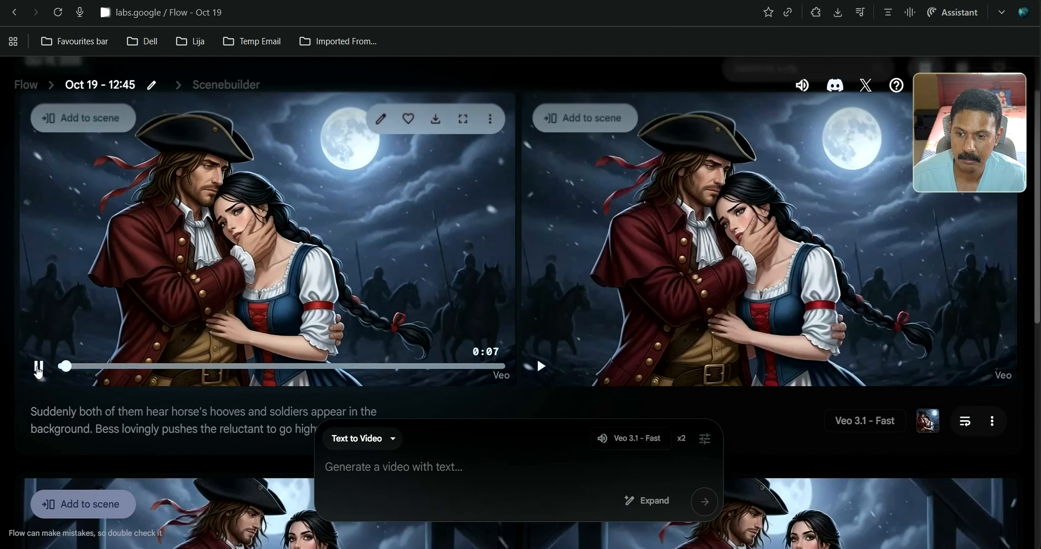
# Play both generated soldiers clips and compare them.
pyautogui.click(38, 366)
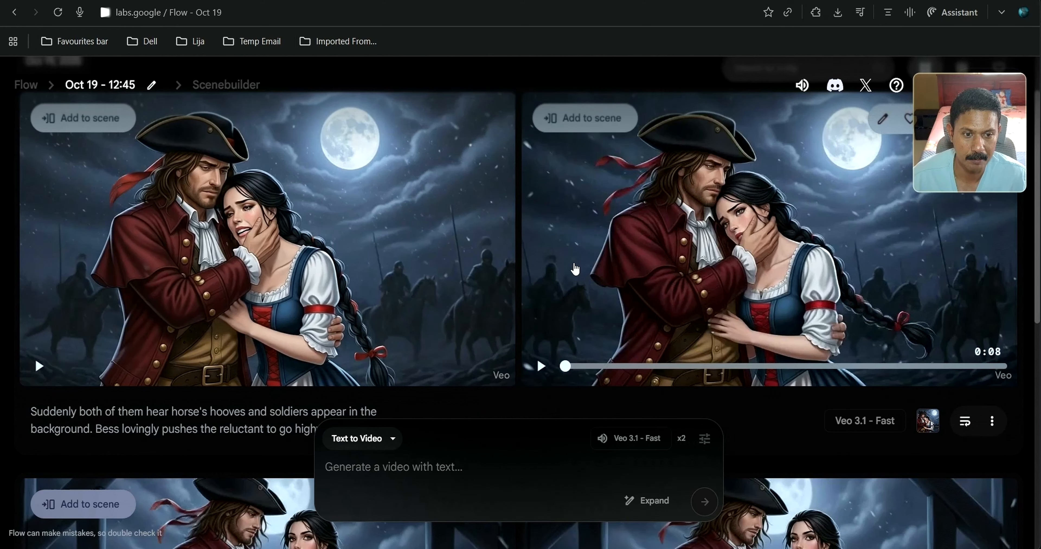
pyautogui.click(540, 366)
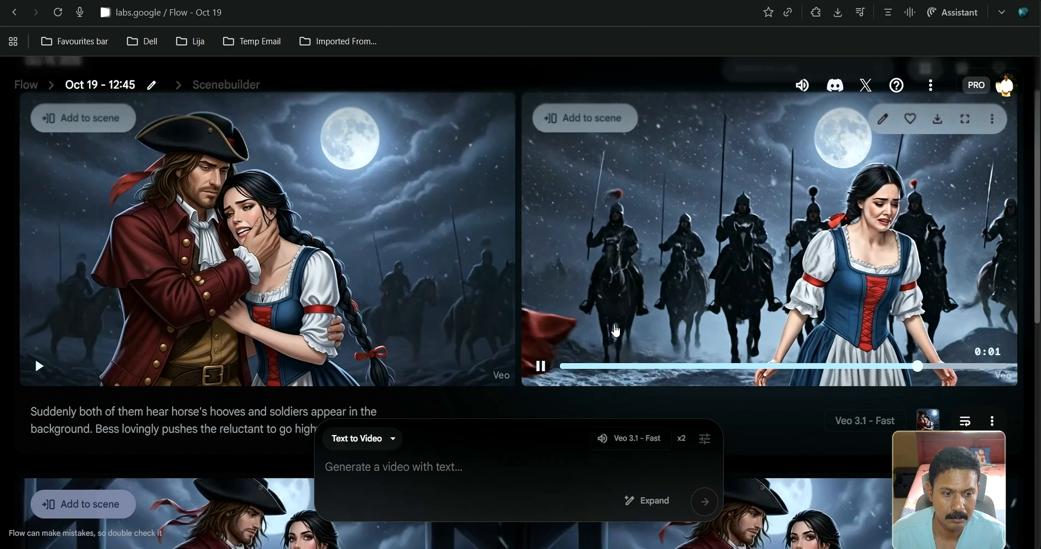
pyautogui.click(540, 369)
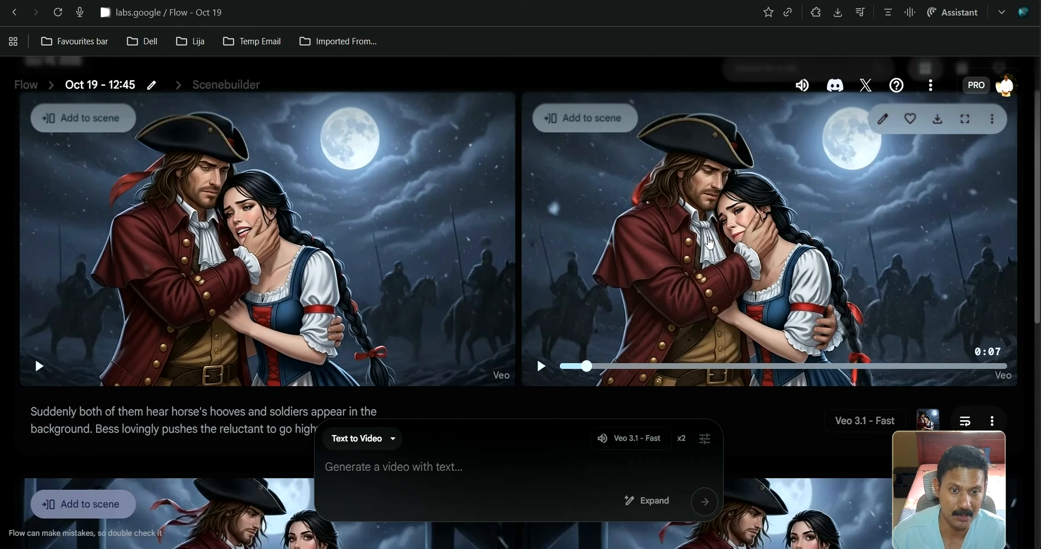
# Add the second soldiers clip back to the scene and return to Scenebuilder.
pyautogui.click(566, 121)
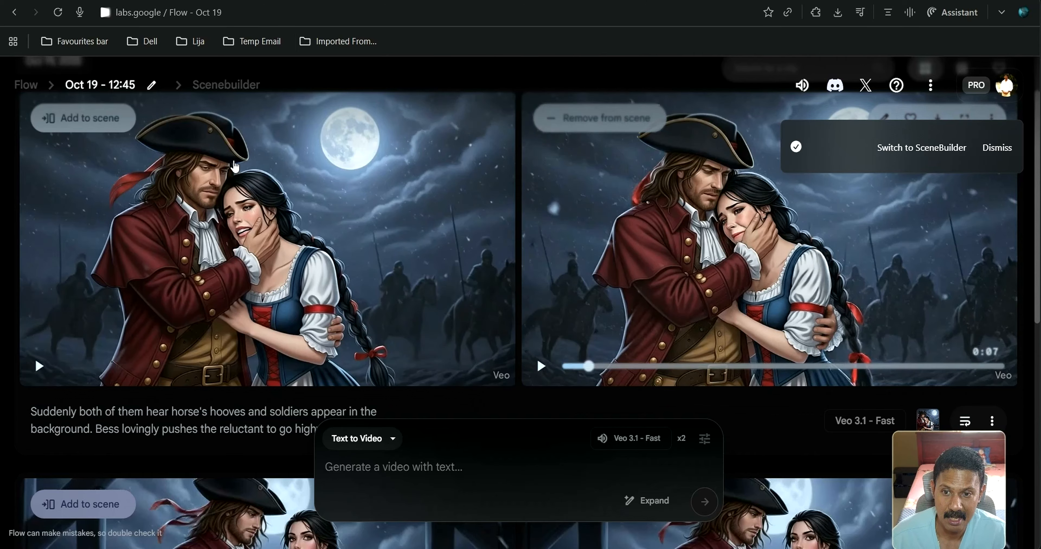
pyautogui.click(226, 86)
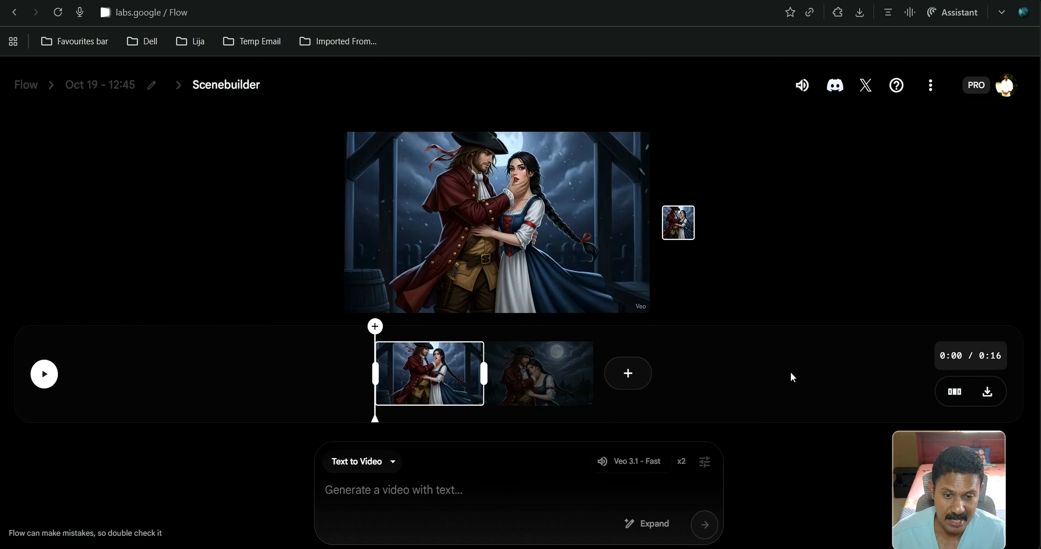
# Export and download the finished two-clip scene, and play the downloaded MP4 from the Downloads folder.
pyautogui.click(987, 392)
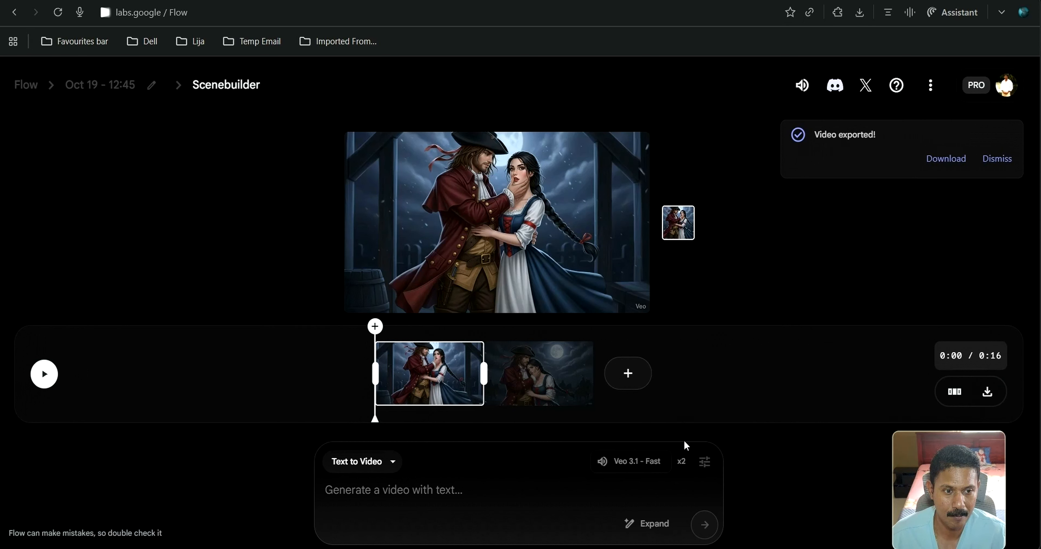
pyautogui.click(946, 160)
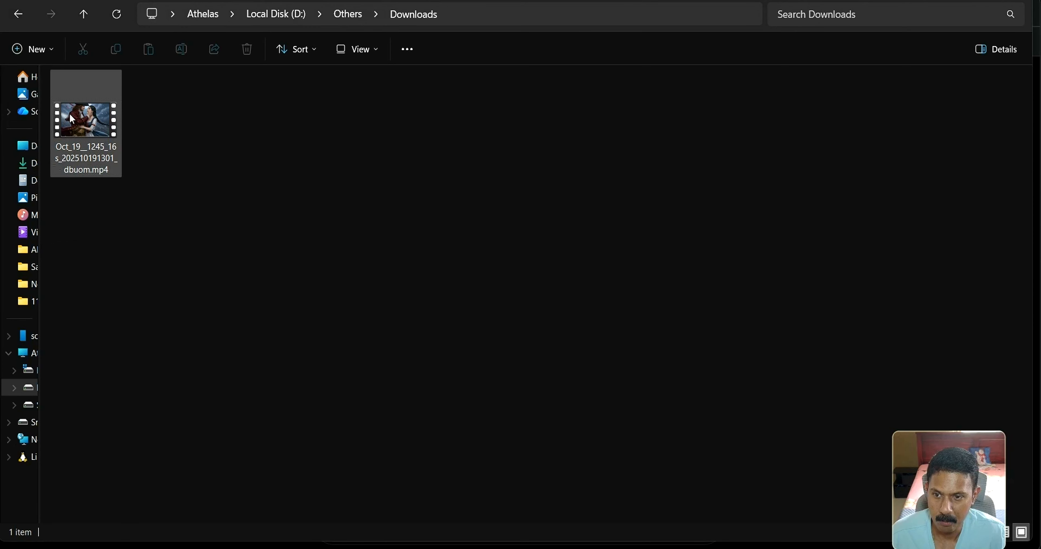
pyautogui.click(83, 119)
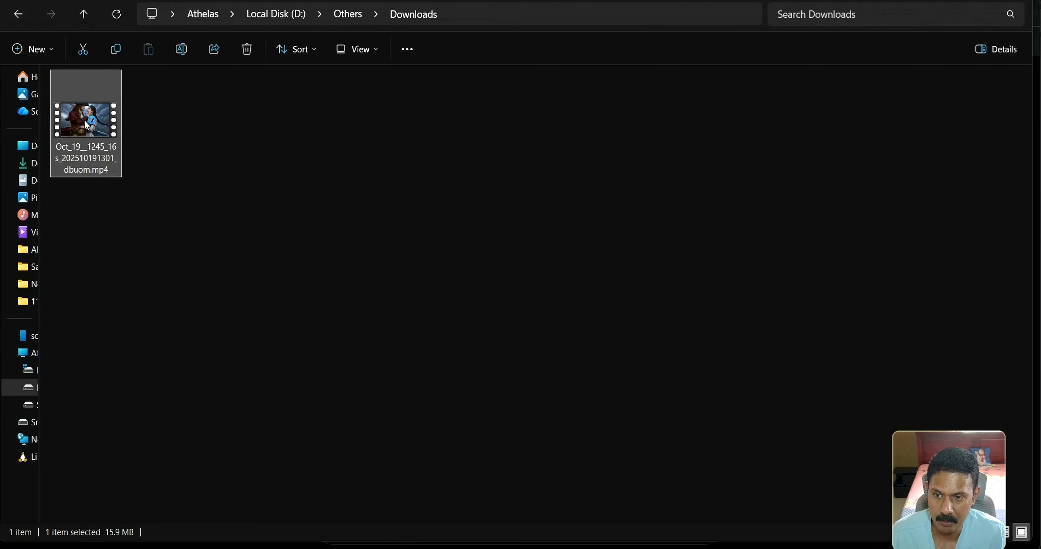
pyautogui.doubleClick(84, 120)
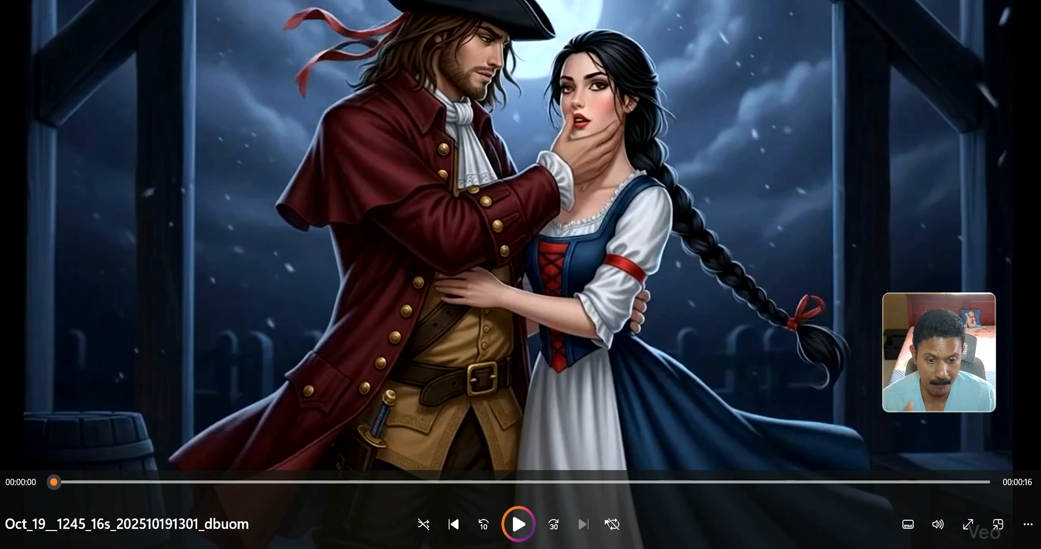
# Switch to Google AI Studio and select the audio model Gemini 2.5 Flash Native Audio Preview 09-2025.
pyautogui.moveTo(500, 548)
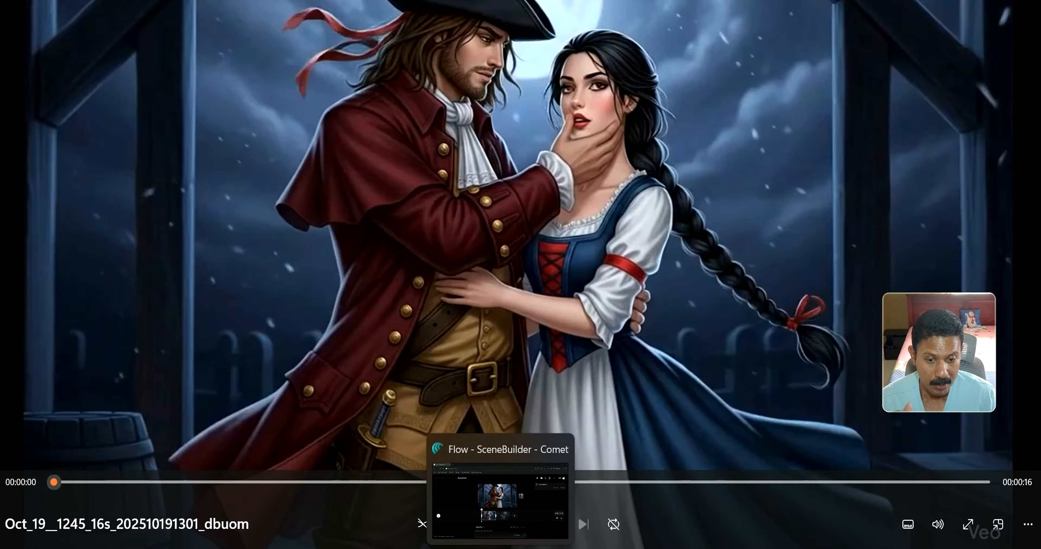
pyautogui.moveTo(441, 548)
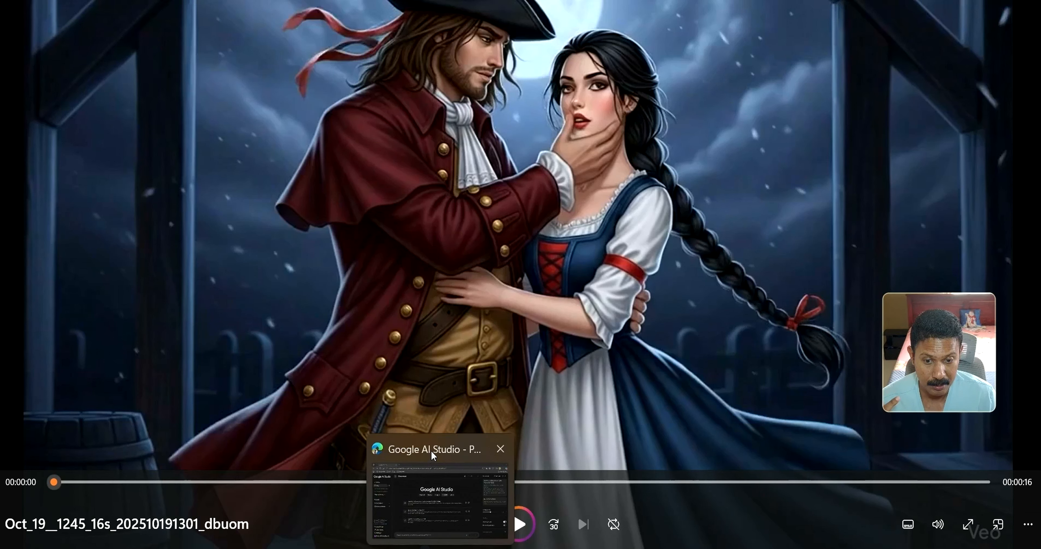
pyautogui.click(434, 463)
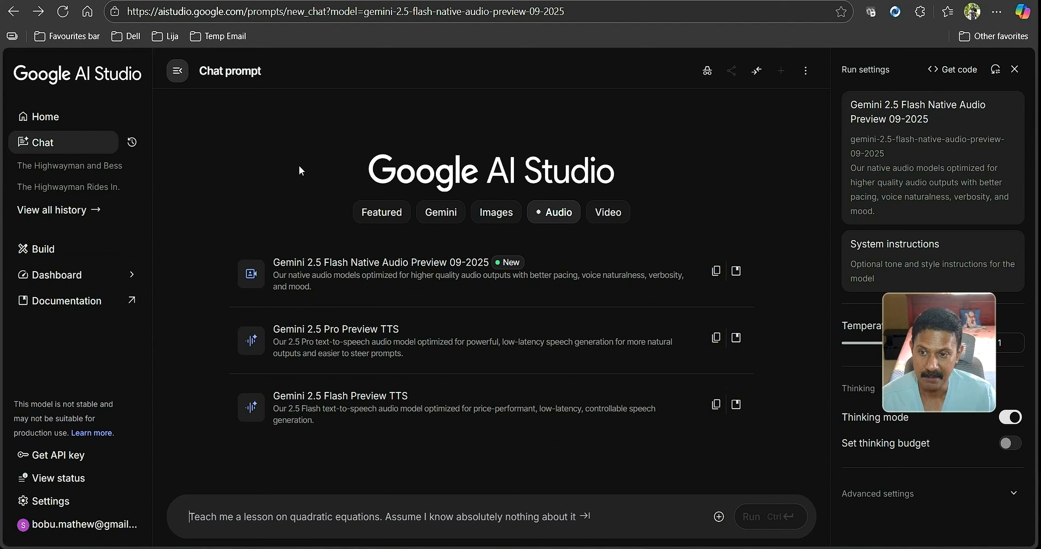
pyautogui.click(247, 512)
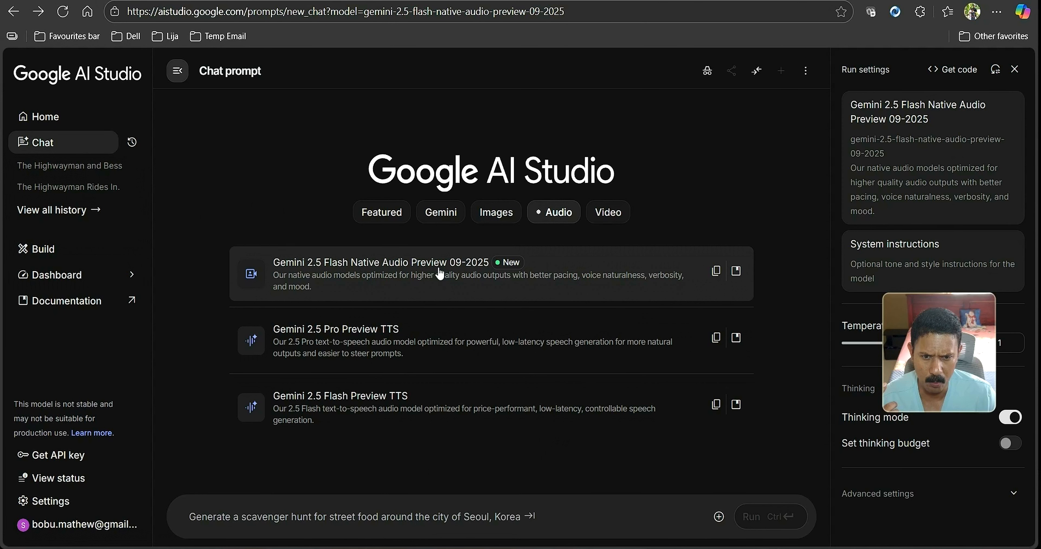
pyautogui.click(440, 273)
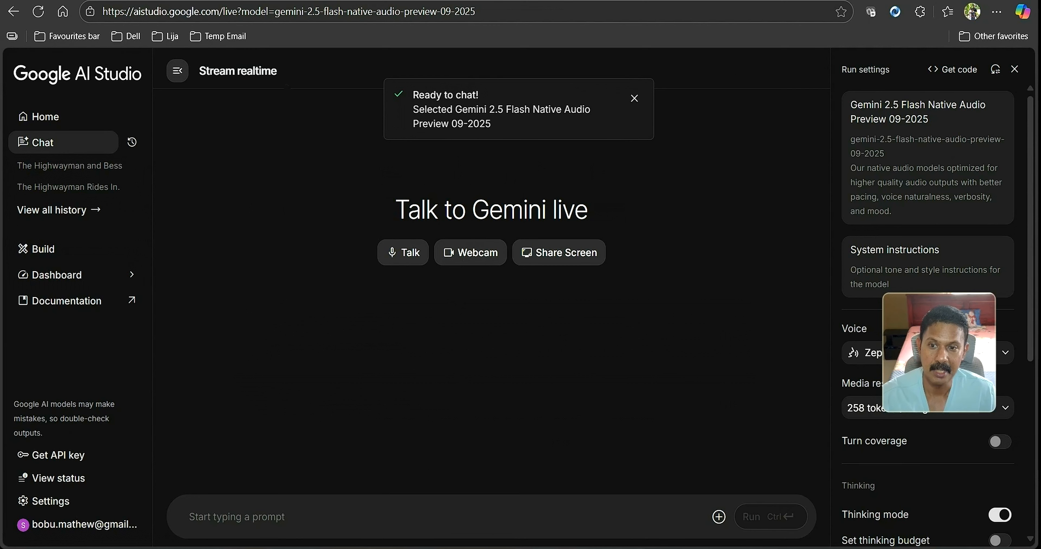